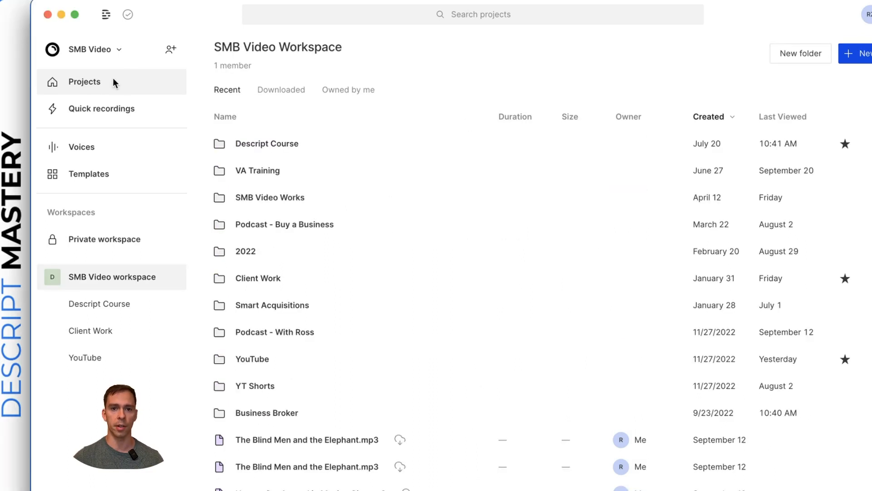
Look through the overall project list and the private workspace, and return to the SMB Video workspace
{"action": "left_click", "coordinate": [111, 78]}
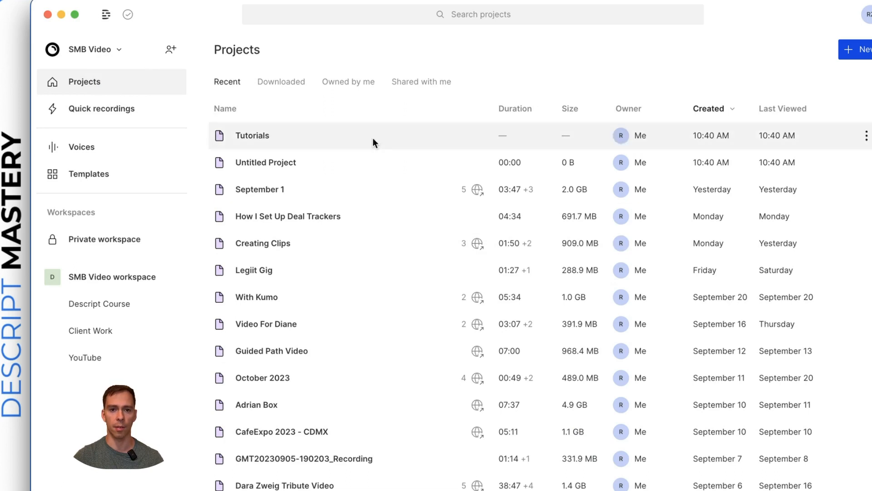
{"action": "left_click", "coordinate": [91, 285]}
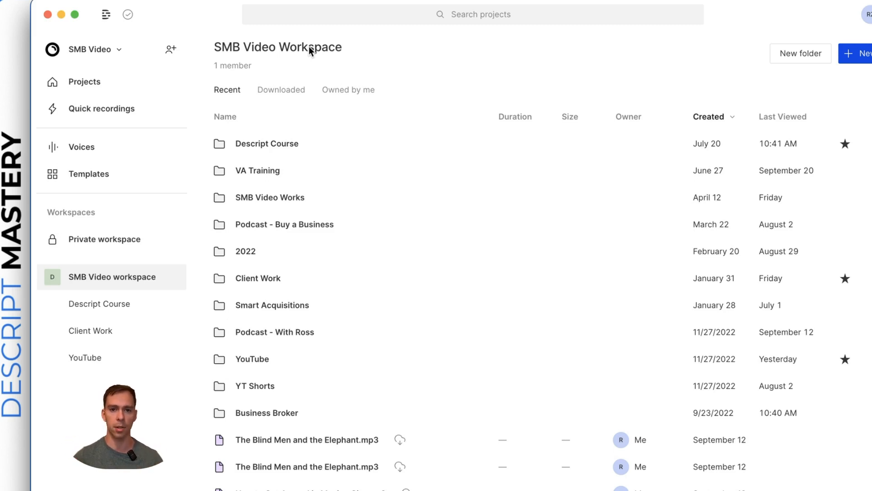
{"action": "left_click", "coordinate": [129, 236]}
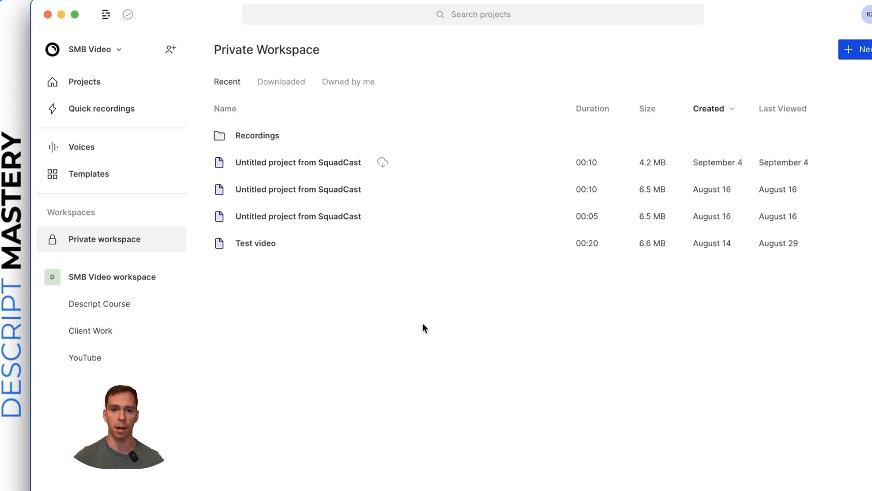
{"action": "left_click", "coordinate": [122, 282]}
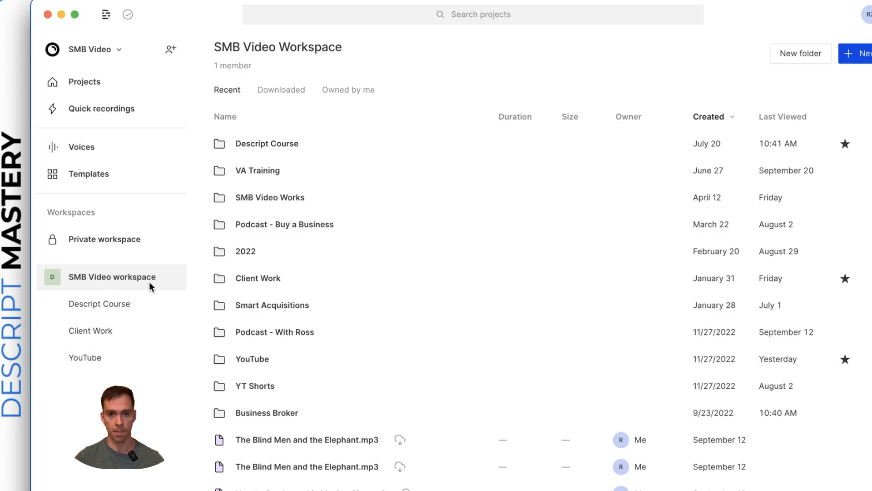
Create a new video project titled "Descript Tutorial Fall 2023" and continue with an empty composition
{"action": "left_click", "coordinate": [849, 58]}
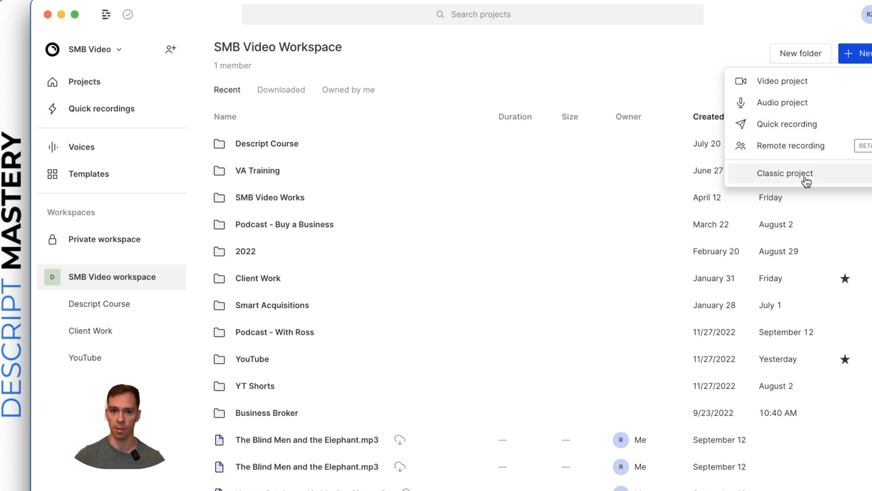
{"action": "left_click", "coordinate": [791, 89]}
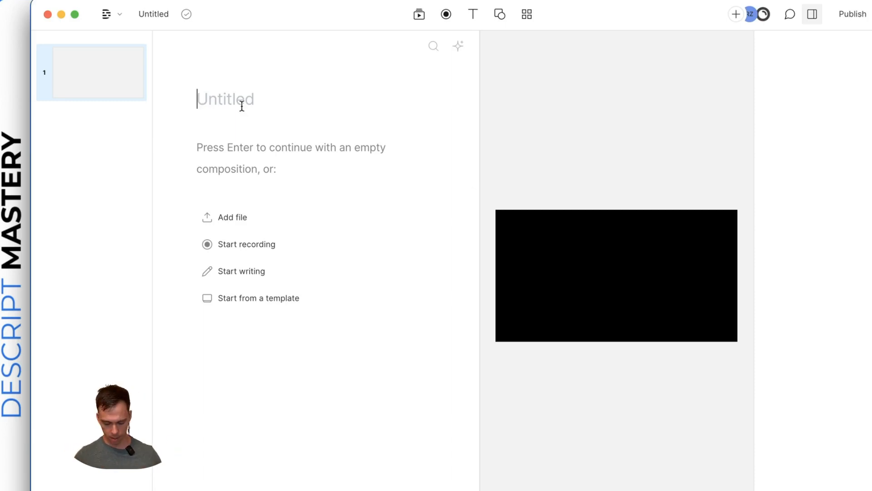
{"action": "type", "text": "Tutori"}
{"action": "key", "text": "alt+BackSpace"}
{"action": "type", "text": "Descript Tut"}
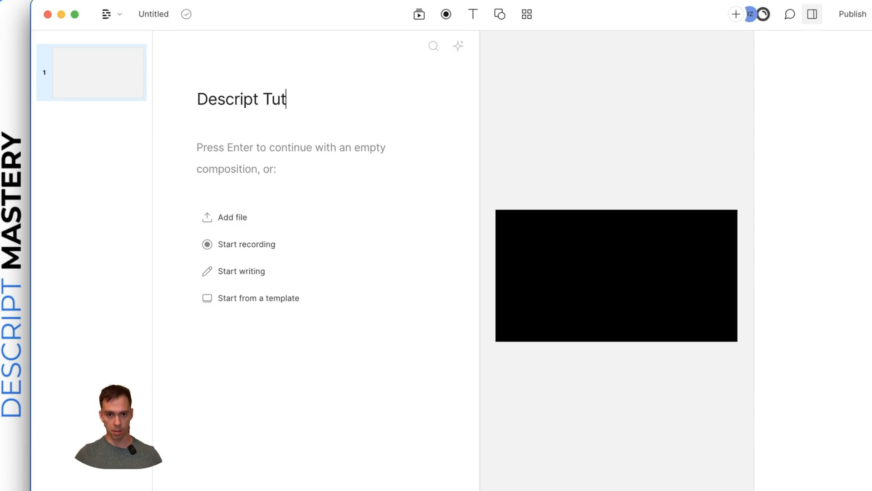
{"action": "type", "text": "orial 2023"}
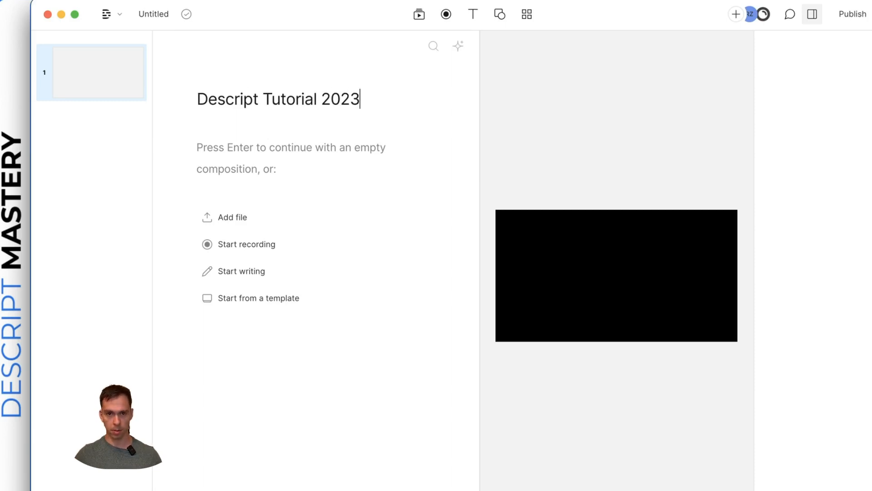
{"action": "key", "text": "Left"}
{"action": "key", "text": "Left"}
{"action": "key", "text": "Left"}
{"action": "key", "text": "Left"}
{"action": "type", "text": "Fall"}
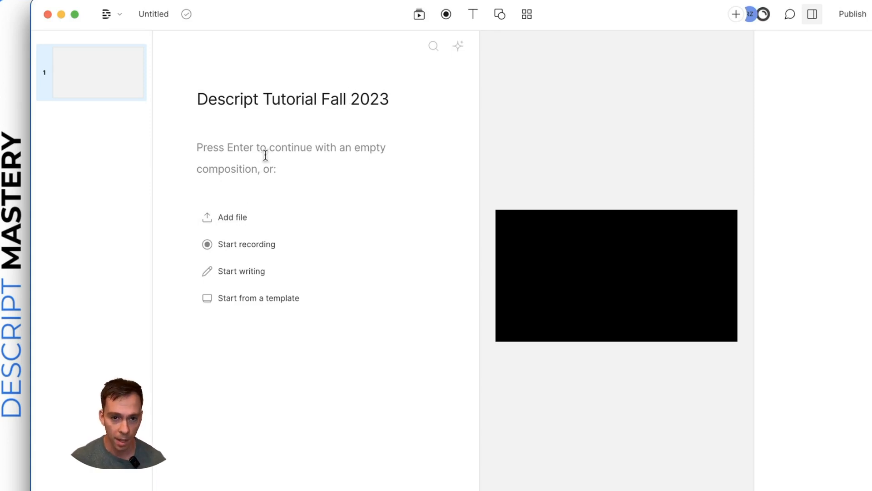
{"action": "key", "text": "Return"}
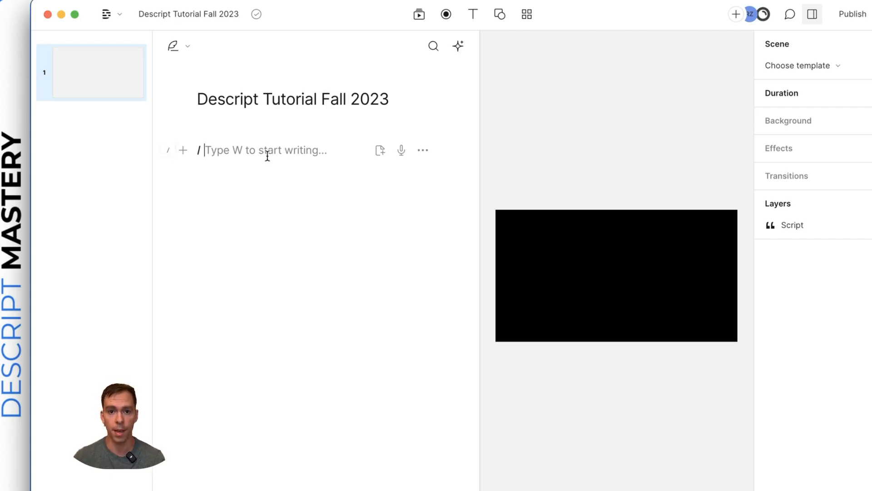
Examine the script's insert options for project files and browse the stock videos on offer
{"action": "left_click", "coordinate": [183, 149]}
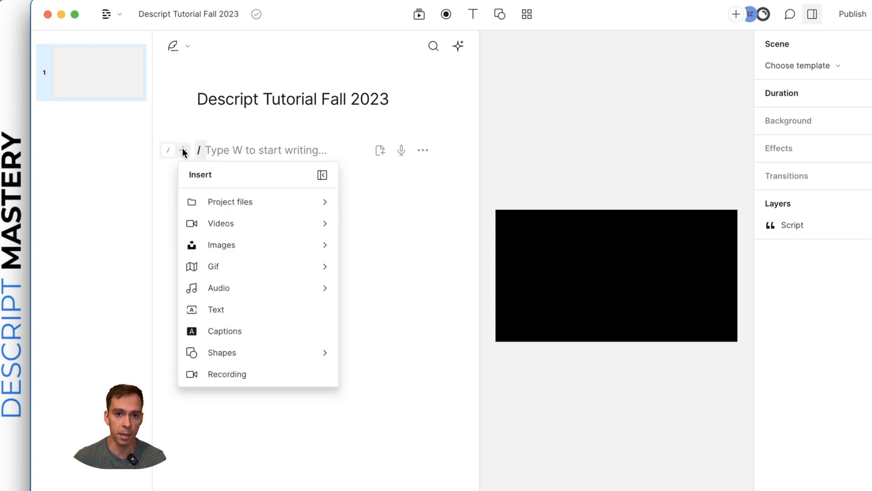
{"action": "left_click", "coordinate": [239, 201]}
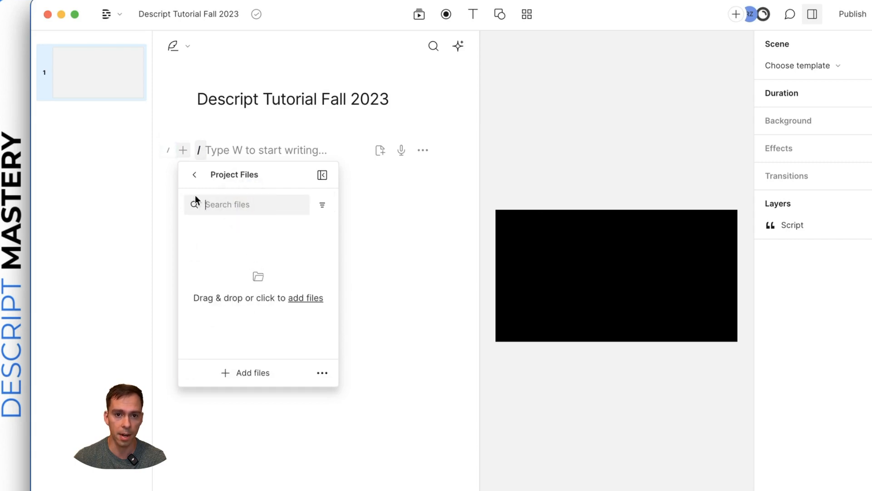
{"action": "left_click", "coordinate": [194, 177]}
{"action": "left_click", "coordinate": [244, 226]}
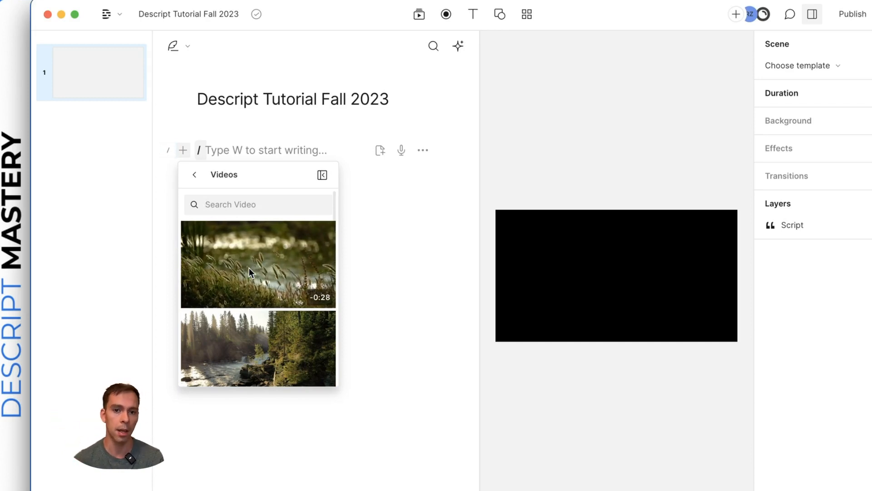
{"action": "scroll", "coordinate": [258, 291], "scroll_direction": "down", "scroll_amount": 5}
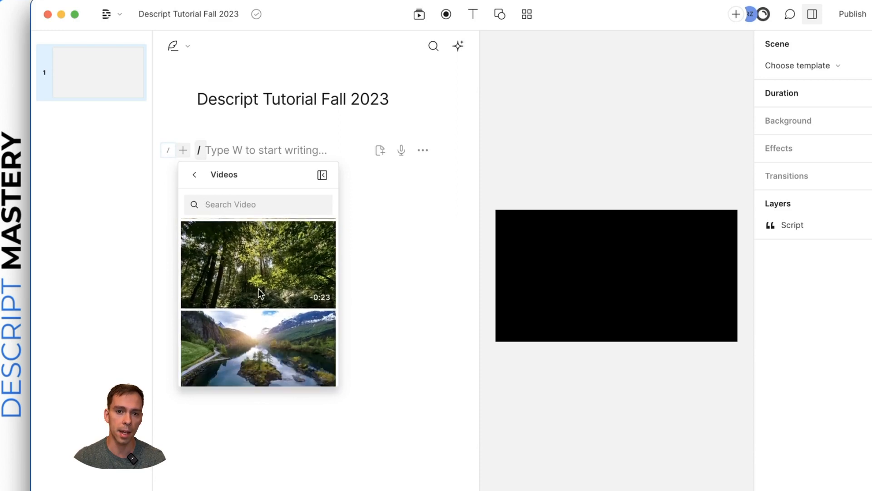
{"action": "scroll", "coordinate": [259, 291], "scroll_direction": "down", "scroll_amount": 6}
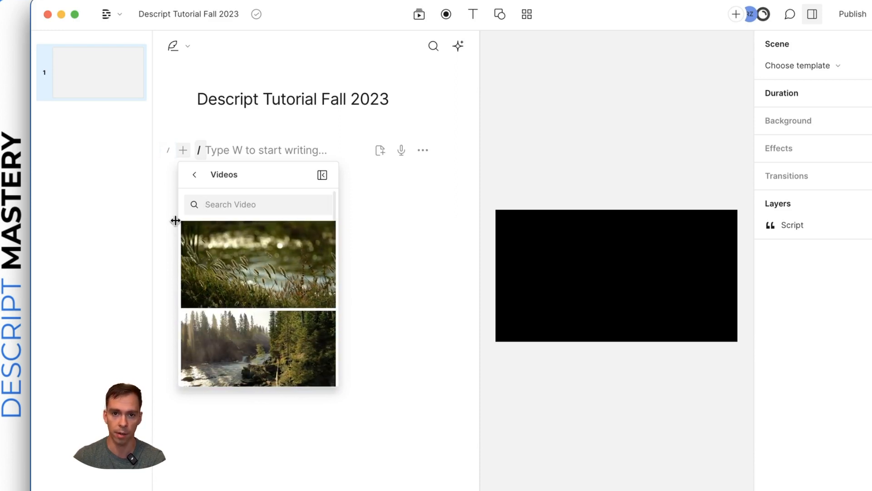
{"action": "left_click", "coordinate": [194, 175]}
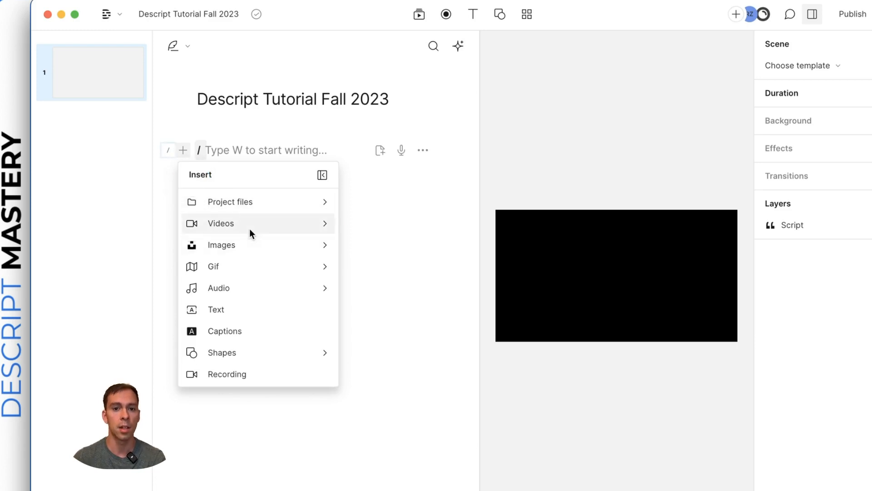
Examine the images, GIFs, audio, shapes and project files that can be inserted into the script, without inserting any
{"action": "left_click", "coordinate": [249, 243]}
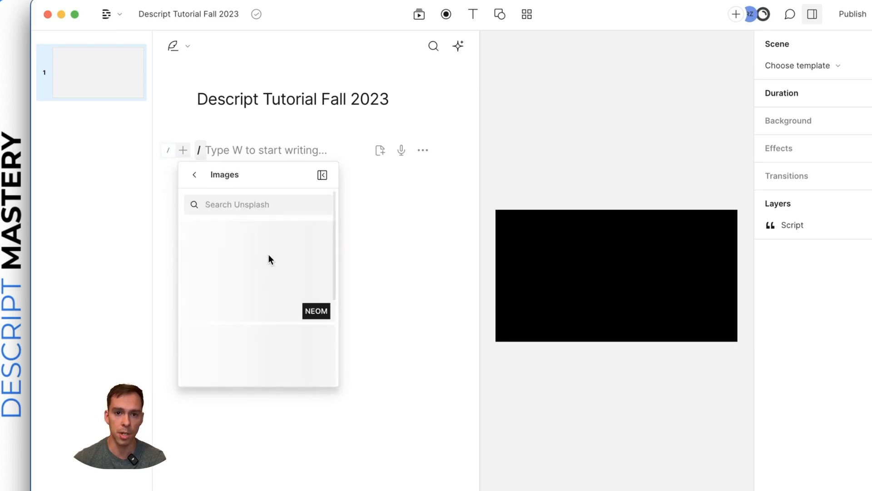
{"action": "left_click", "coordinate": [199, 176]}
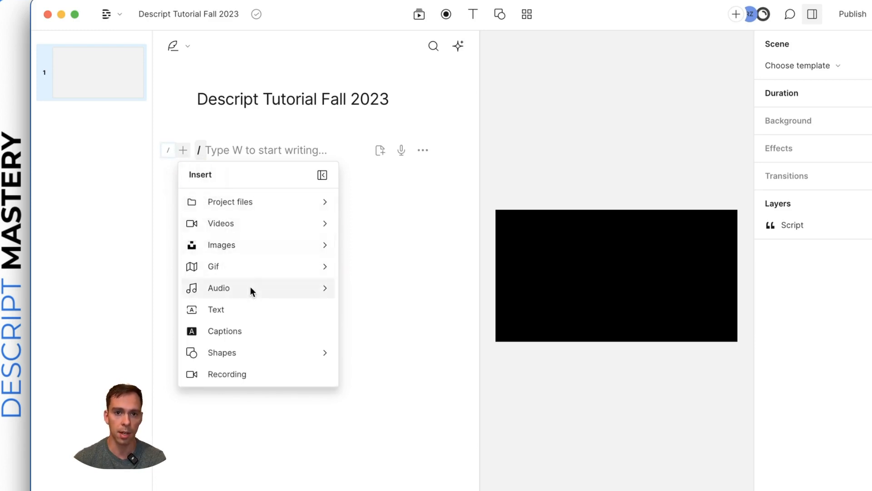
{"action": "left_click", "coordinate": [261, 265]}
{"action": "left_click", "coordinate": [194, 175]}
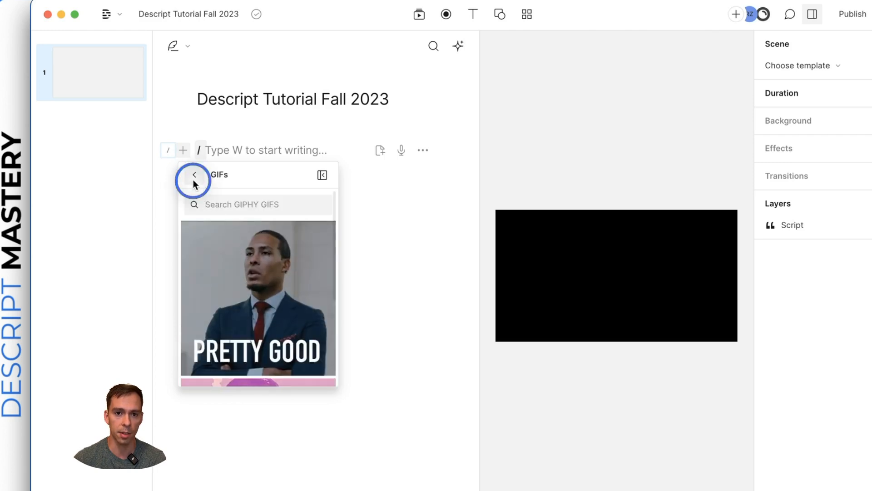
{"action": "left_click", "coordinate": [257, 293]}
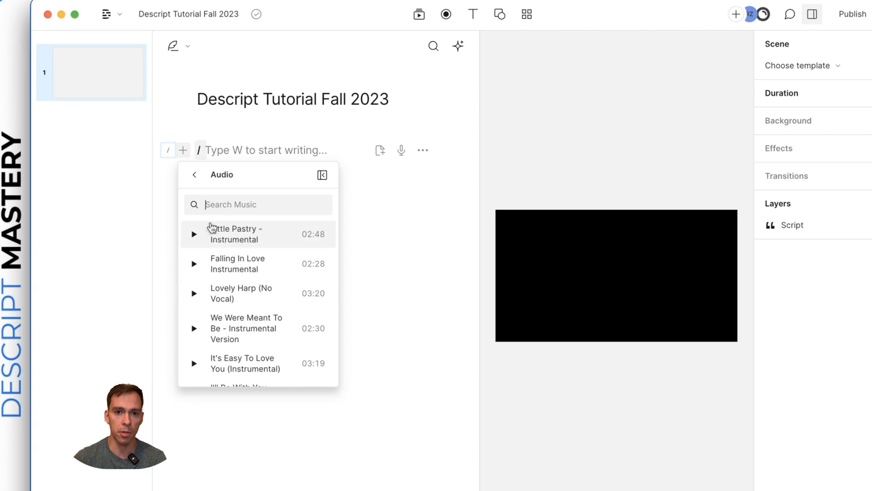
{"action": "left_click", "coordinate": [194, 180]}
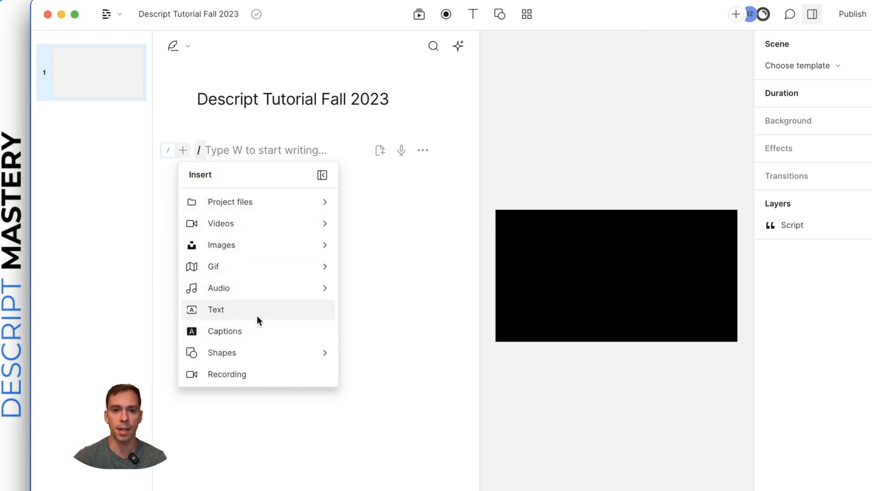
{"action": "left_click", "coordinate": [274, 356]}
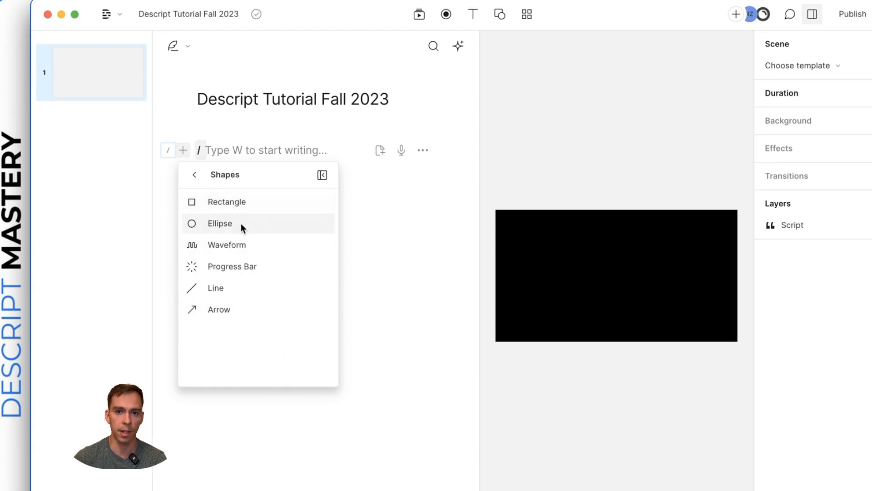
{"action": "left_click", "coordinate": [193, 177]}
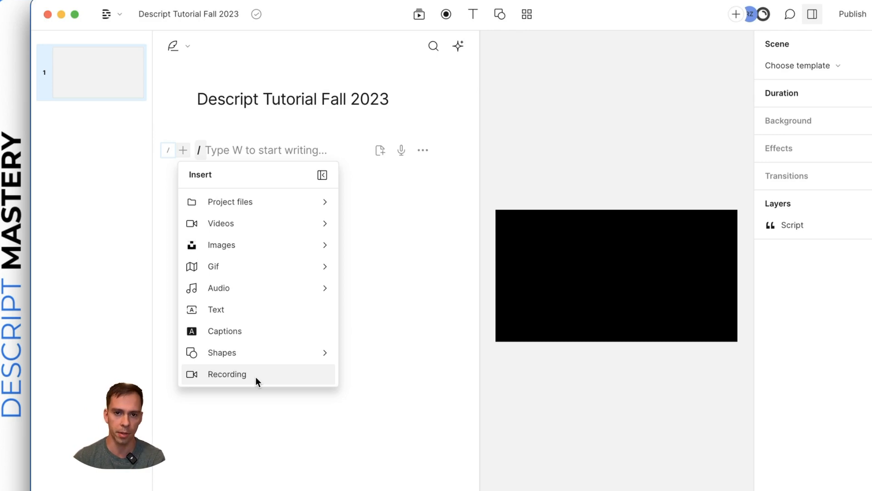
{"action": "left_click", "coordinate": [247, 202]}
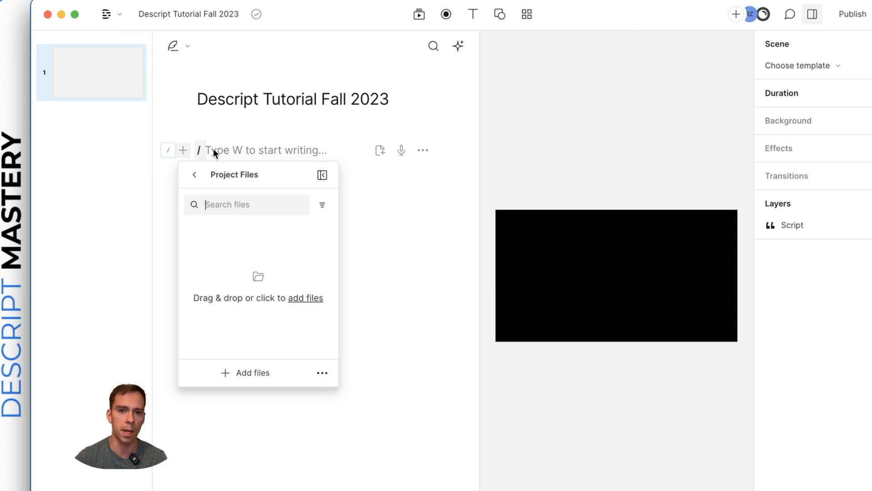
{"action": "left_click", "coordinate": [272, 149]}
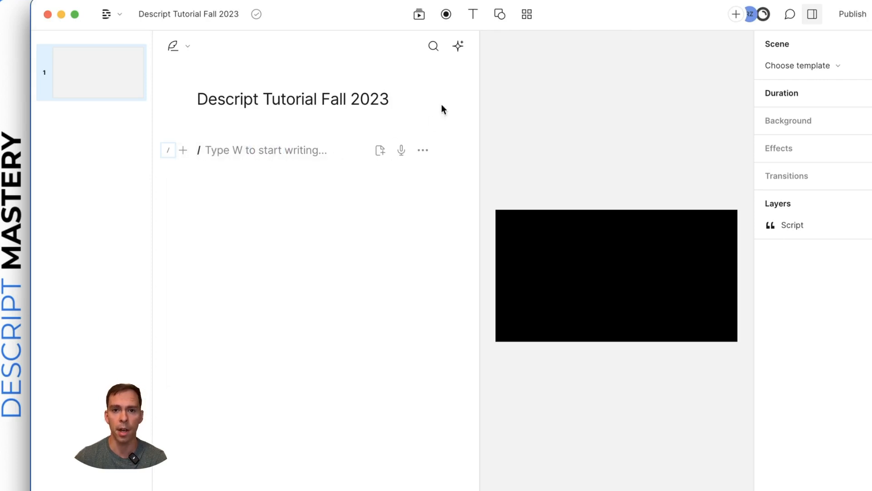
Import the video Version 73.mp4 from the Downloads folder into the project's media files
{"action": "left_click", "coordinate": [418, 18]}
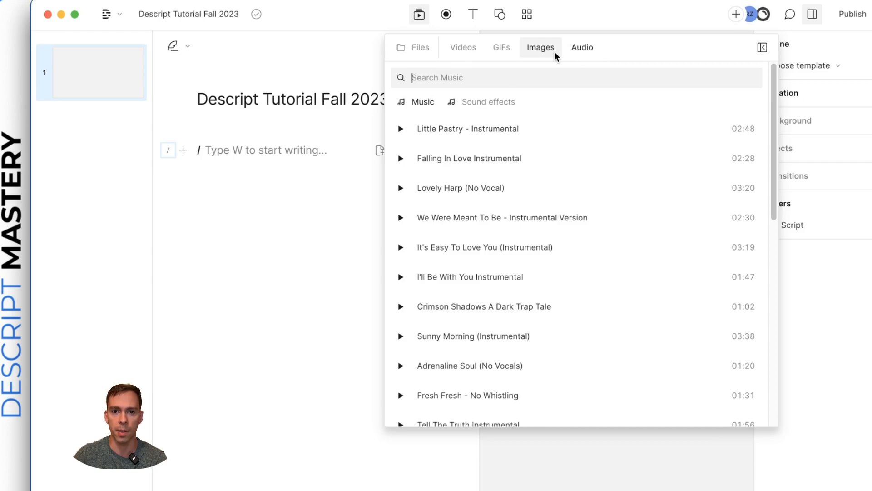
{"action": "left_click", "coordinate": [422, 50]}
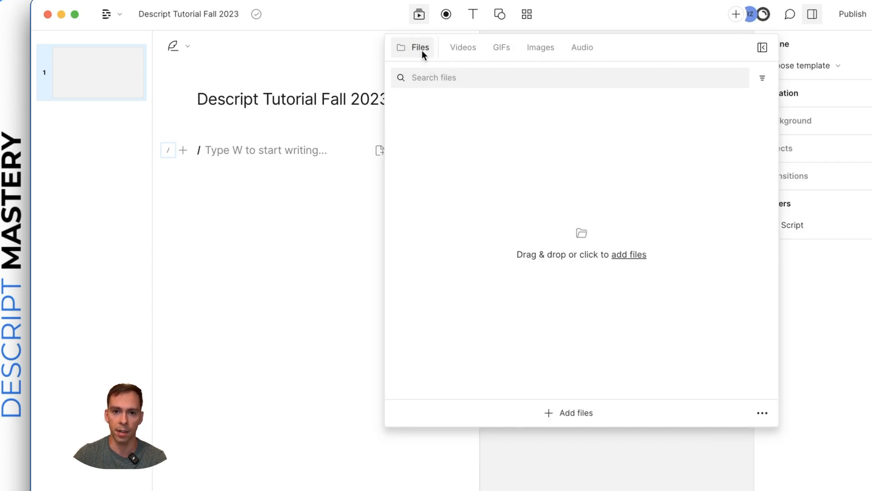
{"action": "left_click", "coordinate": [628, 256]}
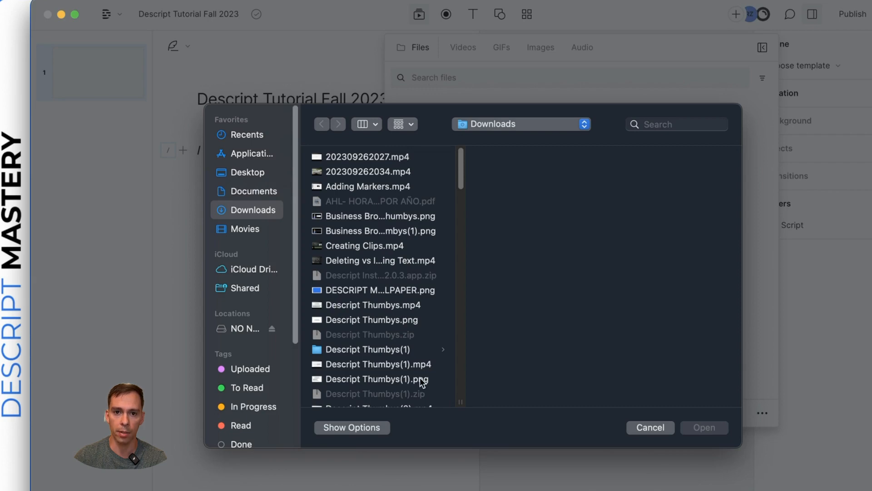
{"action": "scroll", "coordinate": [414, 275], "scroll_direction": "down", "scroll_amount": 20}
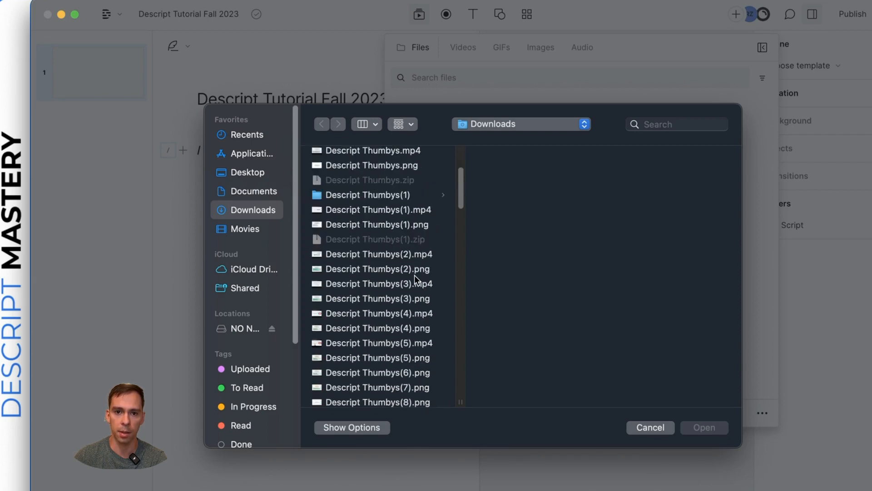
{"action": "scroll", "coordinate": [423, 344], "scroll_direction": "down", "scroll_amount": 15}
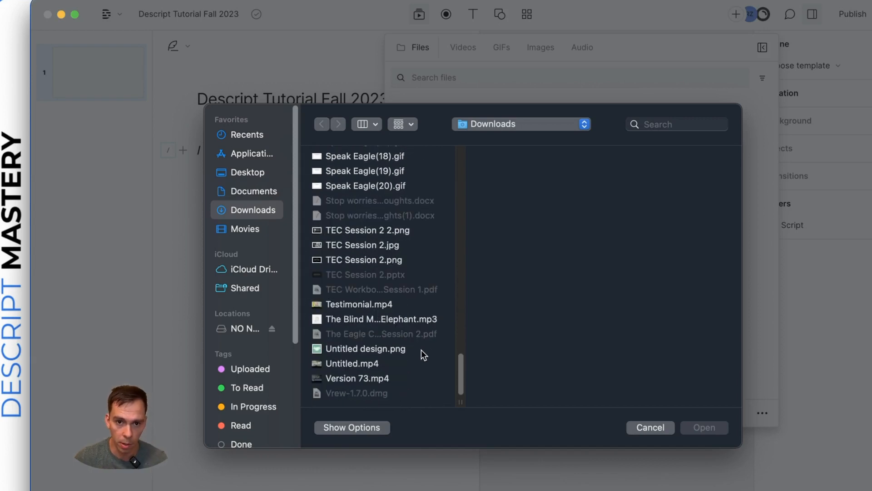
{"action": "left_click", "coordinate": [373, 380]}
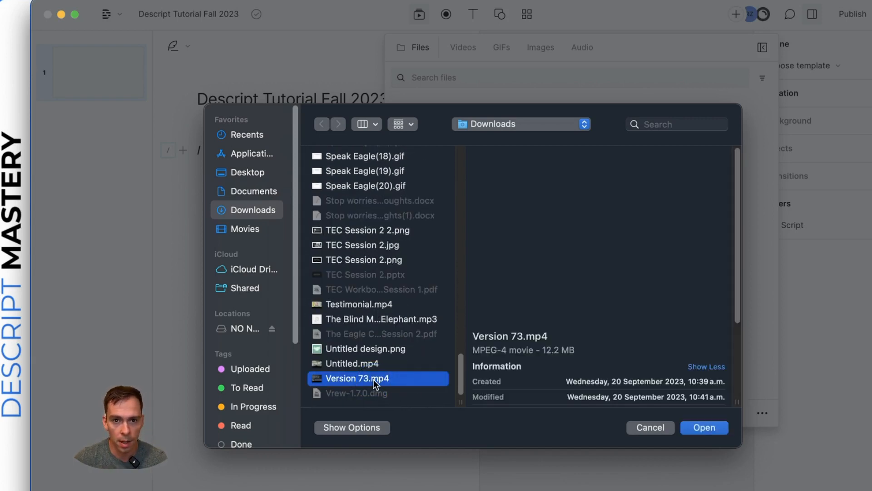
{"action": "scroll", "coordinate": [377, 376], "scroll_direction": "up", "scroll_amount": 1}
{"action": "scroll", "coordinate": [378, 376], "scroll_direction": "down", "scroll_amount": 1}
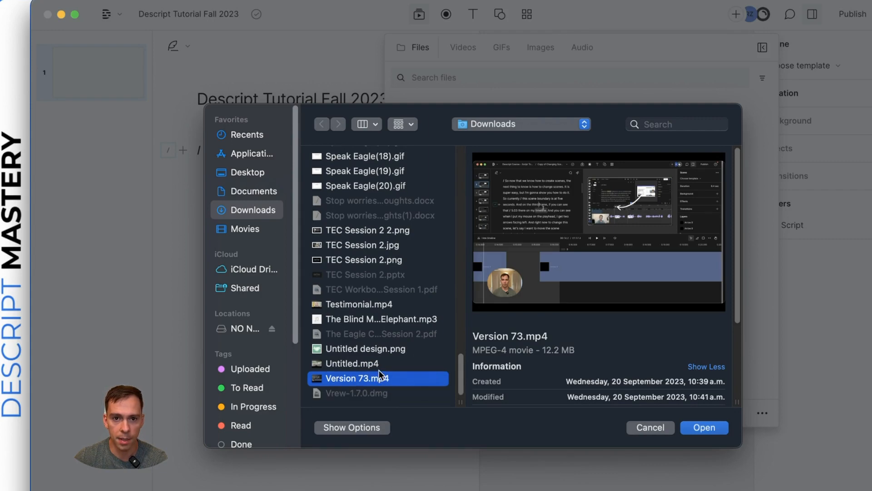
{"action": "scroll", "coordinate": [385, 369], "scroll_direction": "up", "scroll_amount": 20}
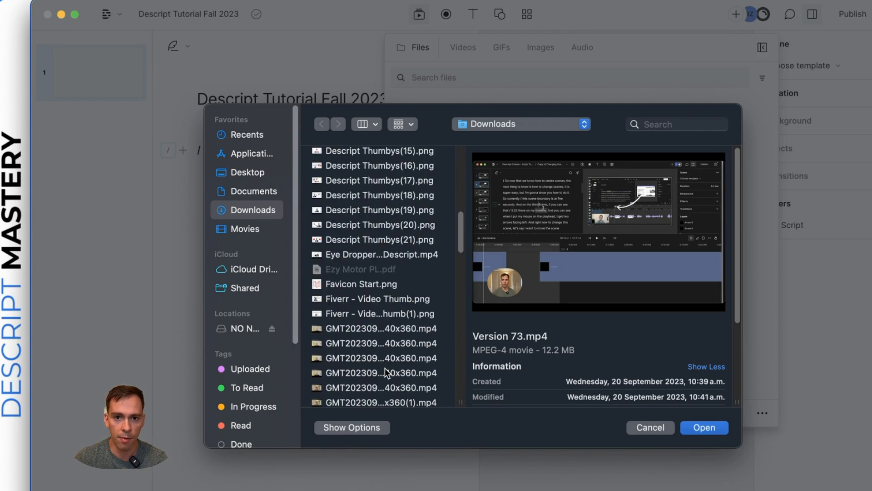
{"action": "scroll", "coordinate": [390, 341], "scroll_direction": "down", "scroll_amount": 20}
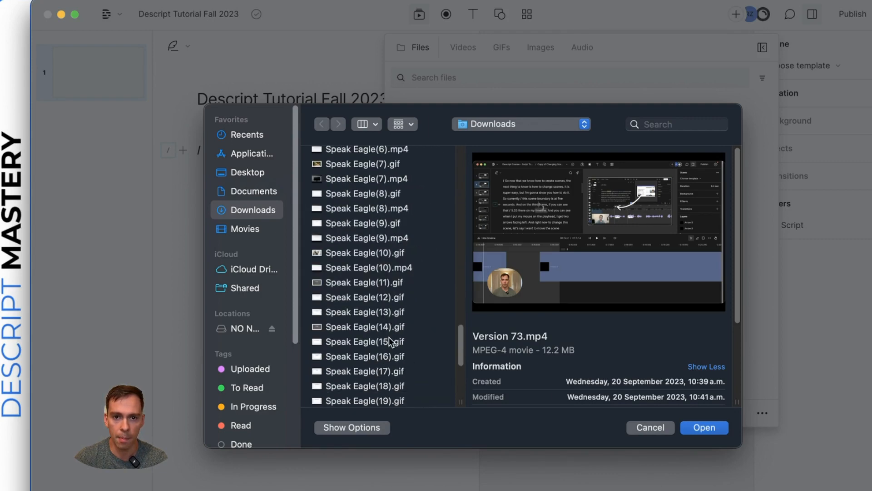
{"action": "left_click", "coordinate": [703, 428]}
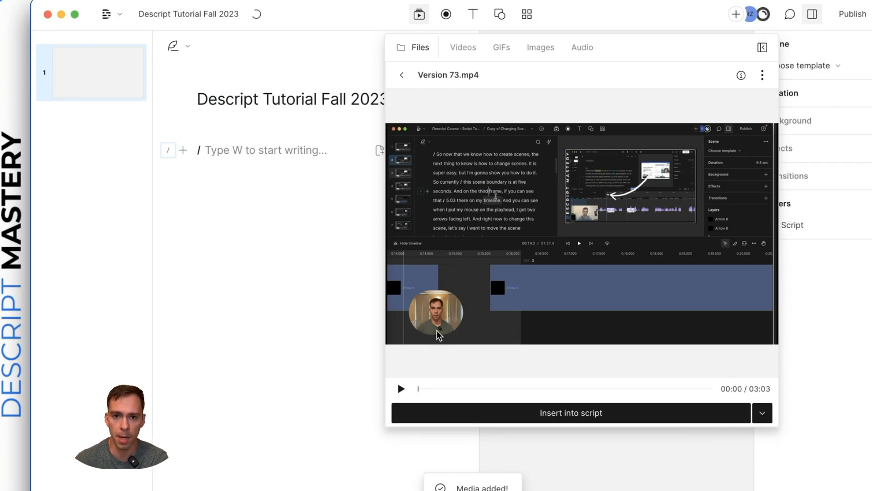
Preview the imported Version 73.mp4 briefly, return to the project's file list and reopen the video's details
{"action": "left_click", "coordinate": [401, 390]}
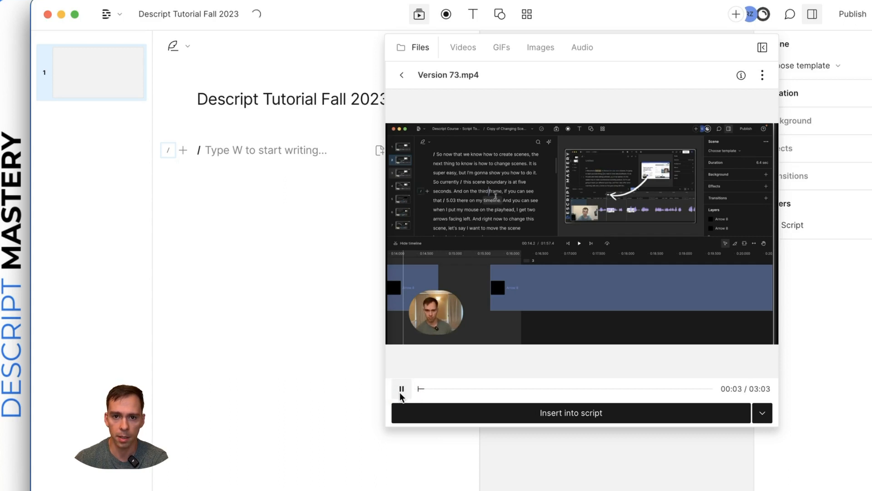
{"action": "left_click", "coordinate": [401, 390]}
{"action": "left_click", "coordinate": [400, 74]}
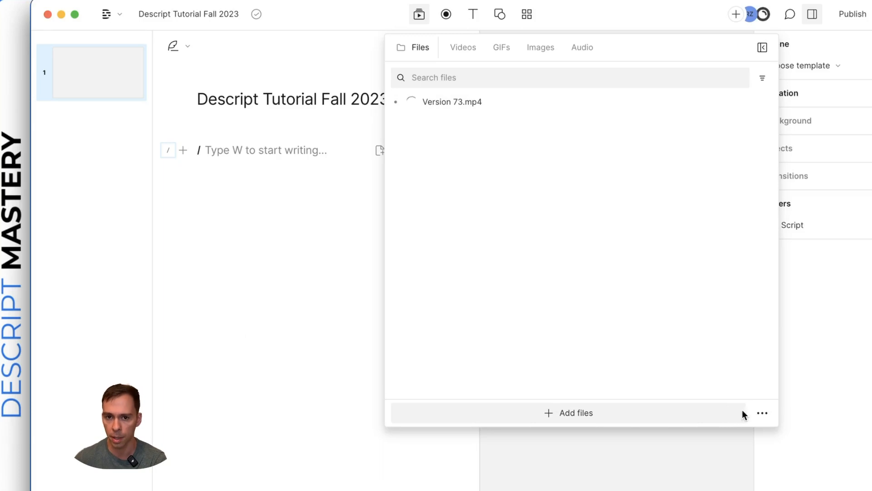
{"action": "left_click", "coordinate": [463, 102]}
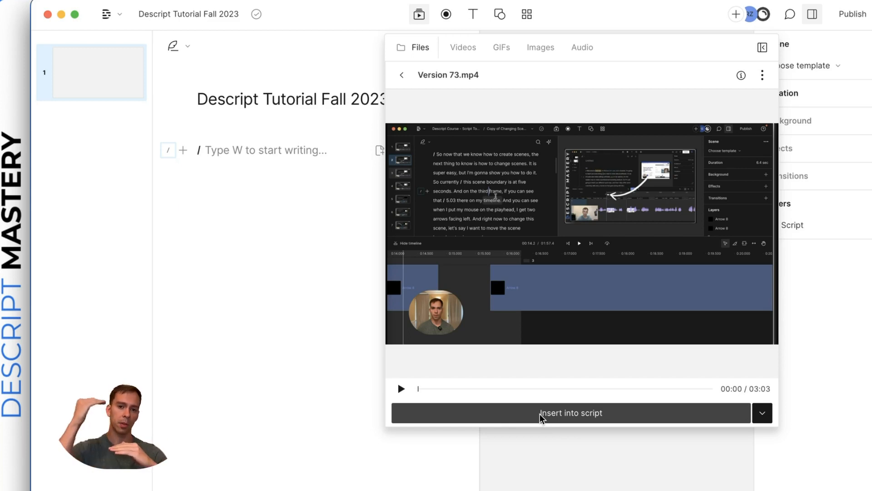
Check the option to add Version 73.mp4 as a new layer, then insert the video into the script instead
{"action": "left_click", "coordinate": [763, 413]}
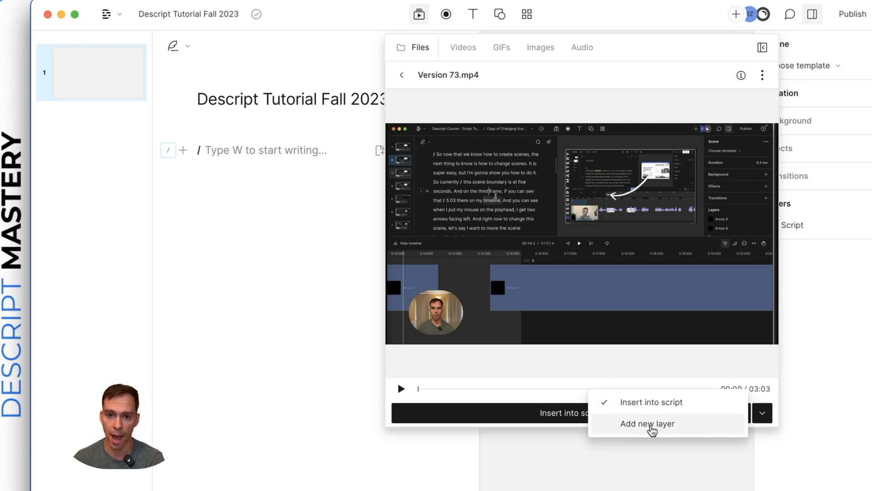
{"action": "left_click", "coordinate": [644, 423]}
{"action": "left_click", "coordinate": [762, 413]}
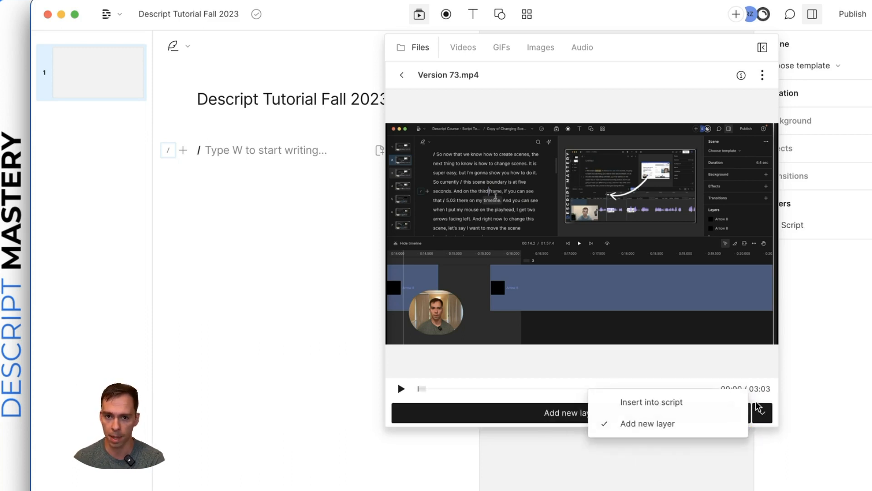
{"action": "left_click", "coordinate": [668, 402]}
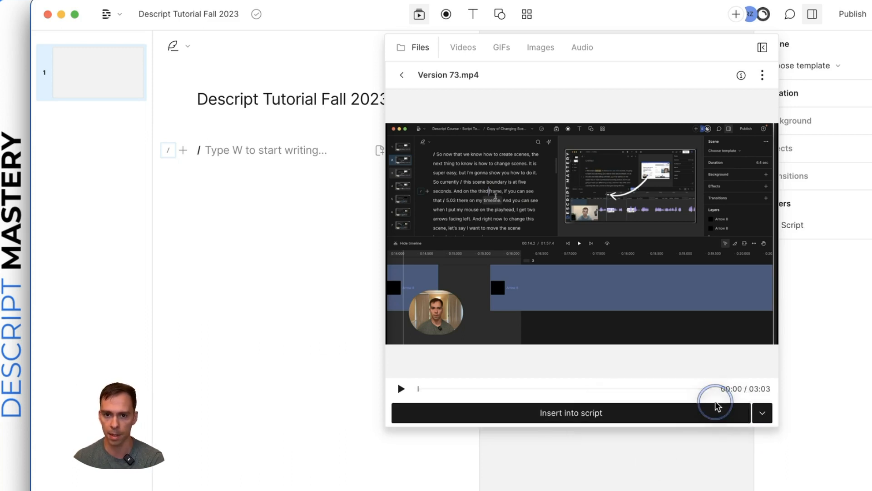
{"action": "left_click", "coordinate": [576, 415]}
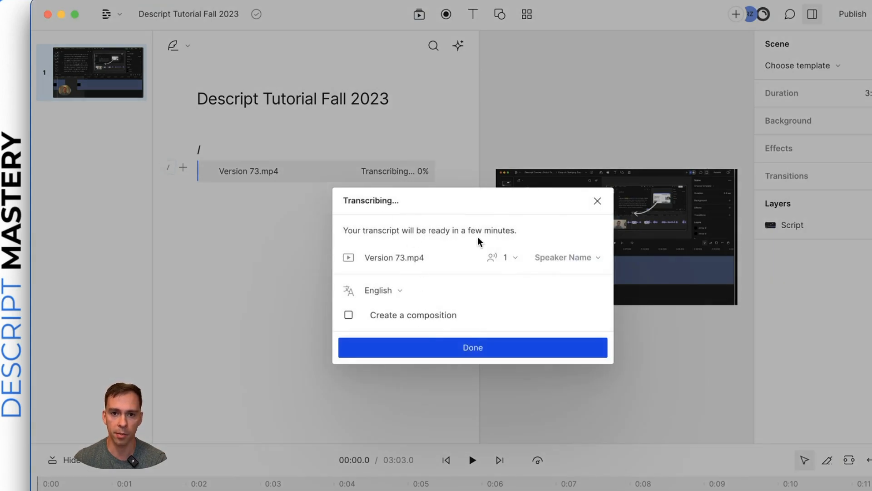
Add the speaker's first name as the speaker label for Version 73.mp4 and finish the transcription settings
{"action": "left_click", "coordinate": [573, 266]}
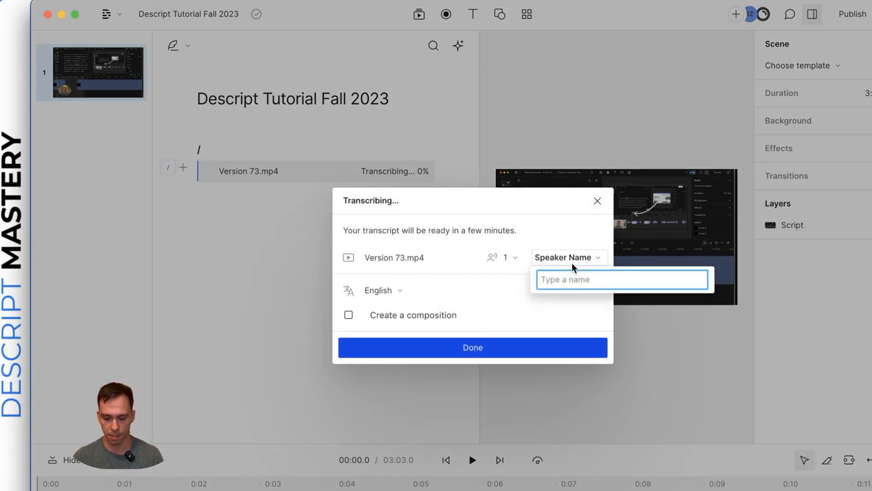
{"action": "type", "text": "Ross"}
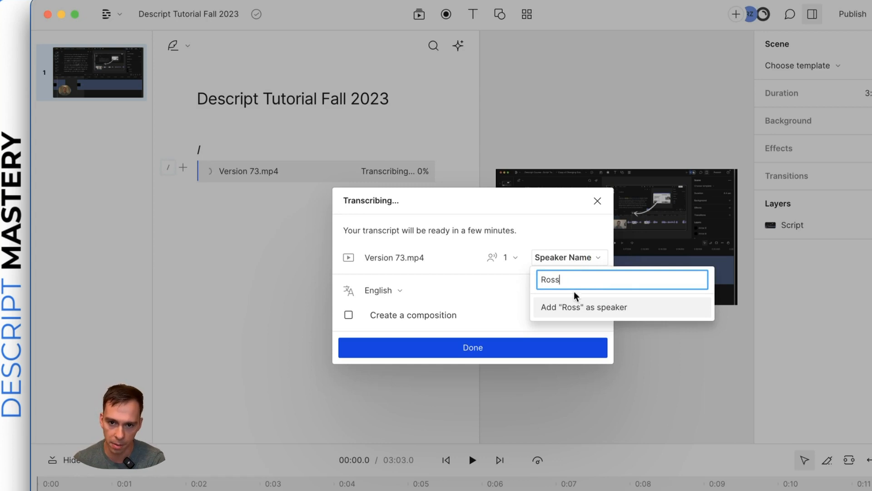
{"action": "left_click", "coordinate": [568, 314]}
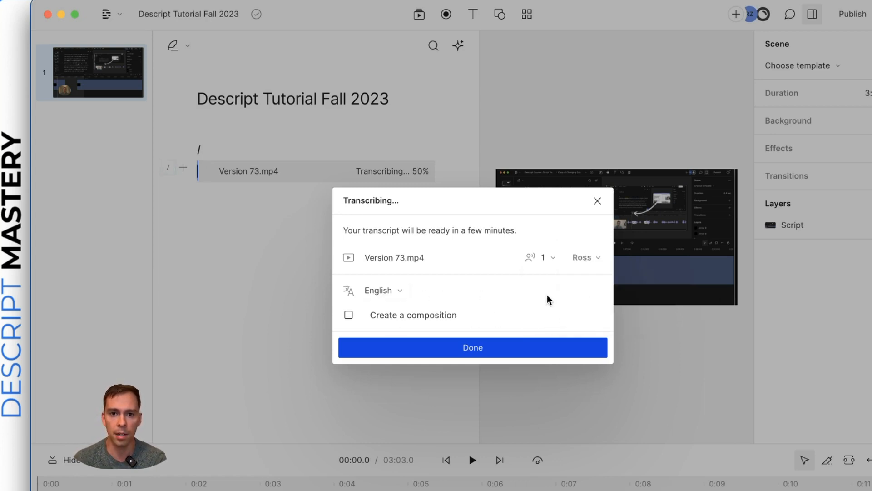
{"action": "left_click", "coordinate": [469, 354]}
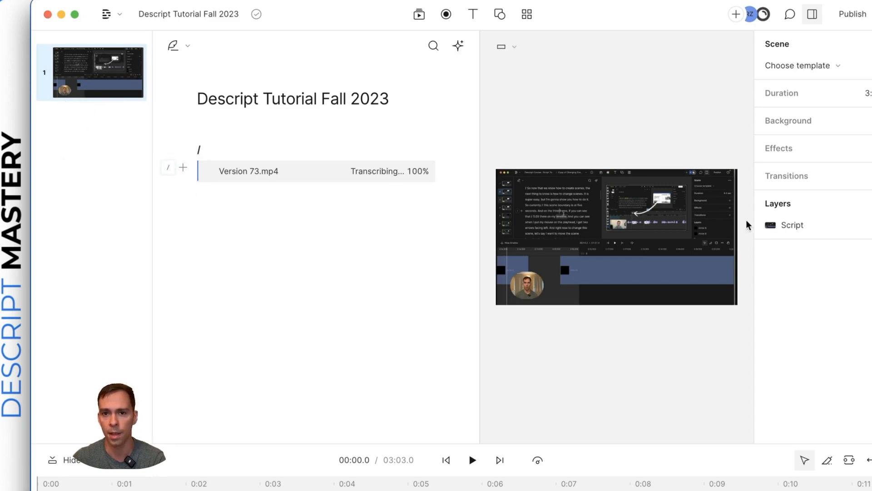
Select the script video on the canvas and examine its speed, duration and audio level properties, then deselect it
{"action": "left_click", "coordinate": [677, 230]}
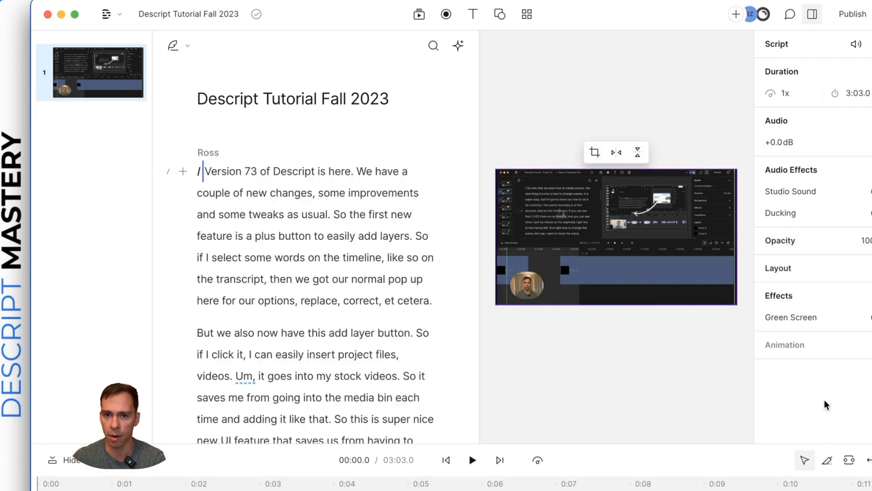
{"action": "left_click", "coordinate": [785, 94]}
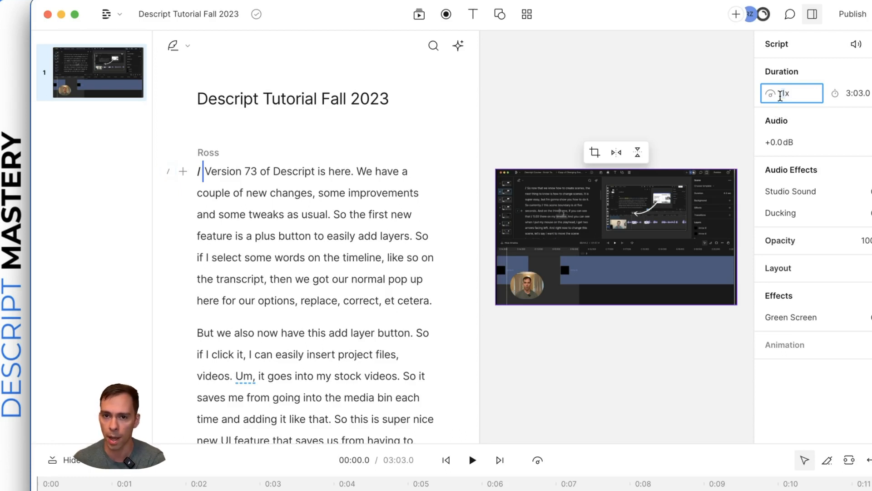
{"action": "left_click", "coordinate": [856, 96]}
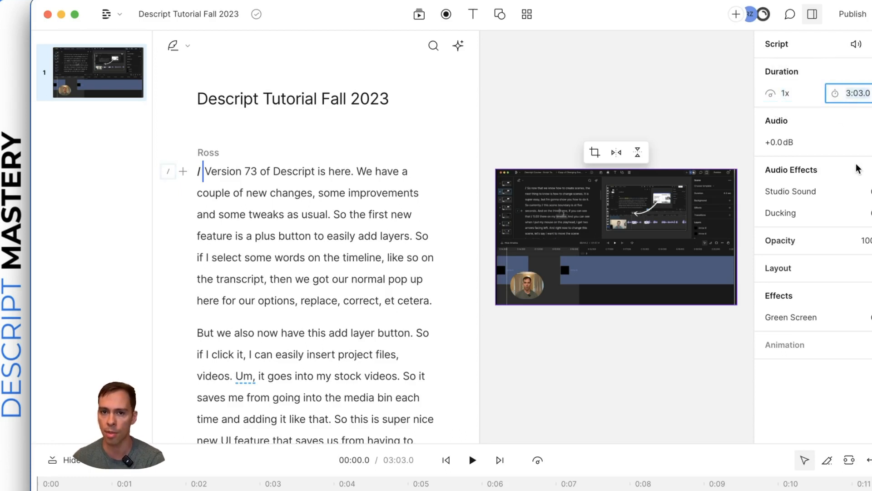
{"action": "left_click", "coordinate": [838, 143]}
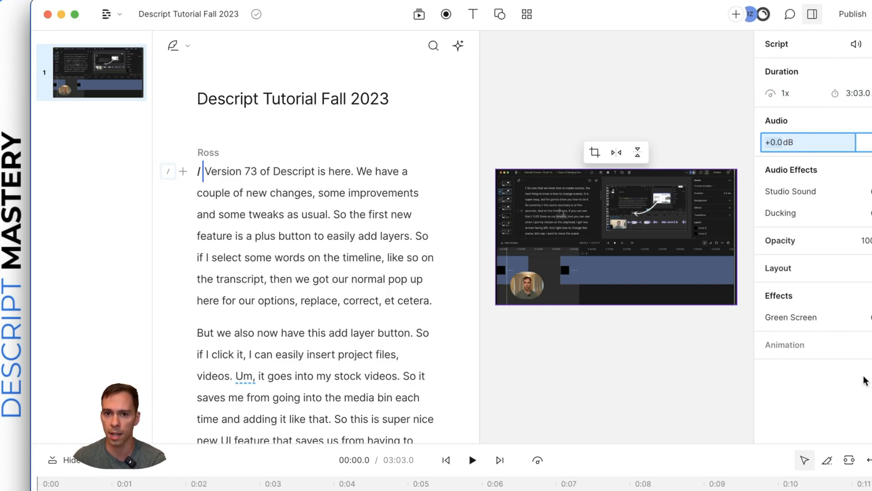
{"action": "left_click", "coordinate": [613, 381]}
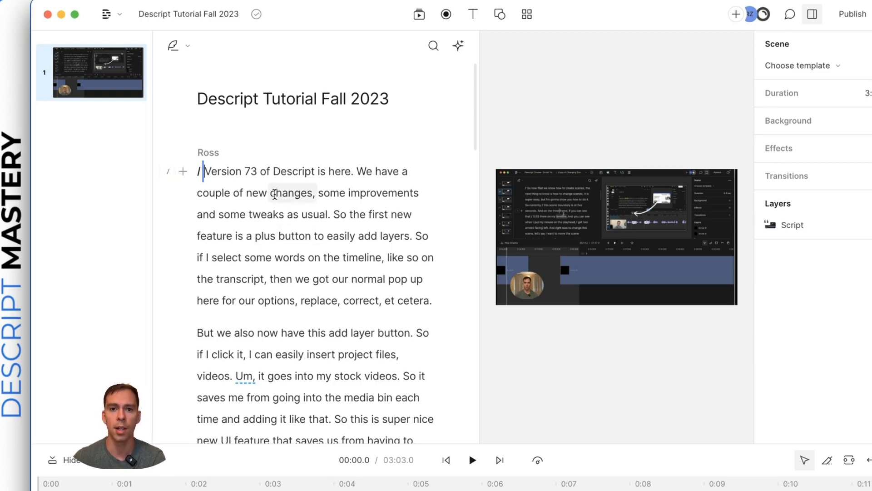
Add a new untitled composition to the project and switch back to the Descript Tutorial Fall 2023 composition
{"action": "left_click", "coordinate": [222, 19]}
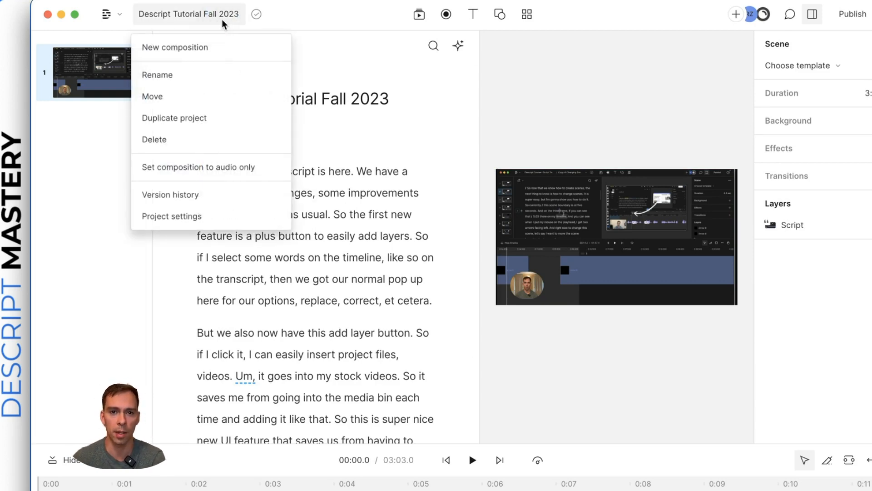
{"action": "left_click", "coordinate": [222, 18]}
{"action": "left_click", "coordinate": [222, 17]}
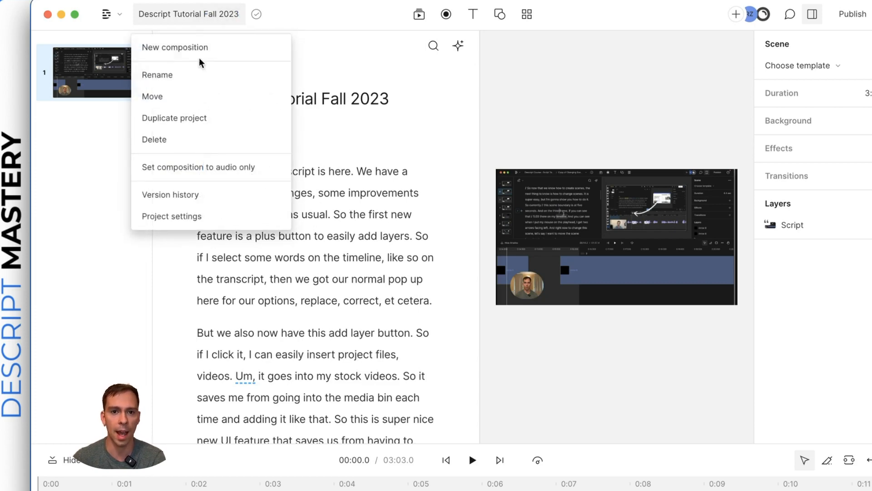
{"action": "left_click", "coordinate": [177, 48]}
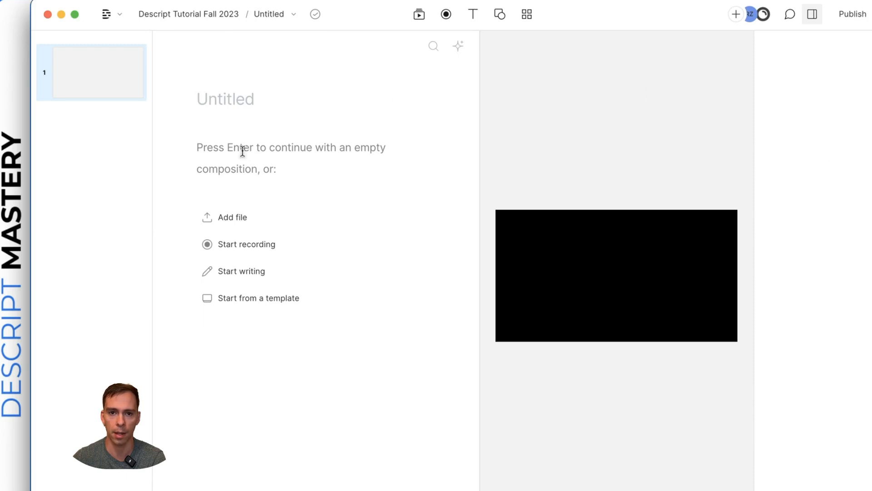
{"action": "left_click", "coordinate": [295, 17]}
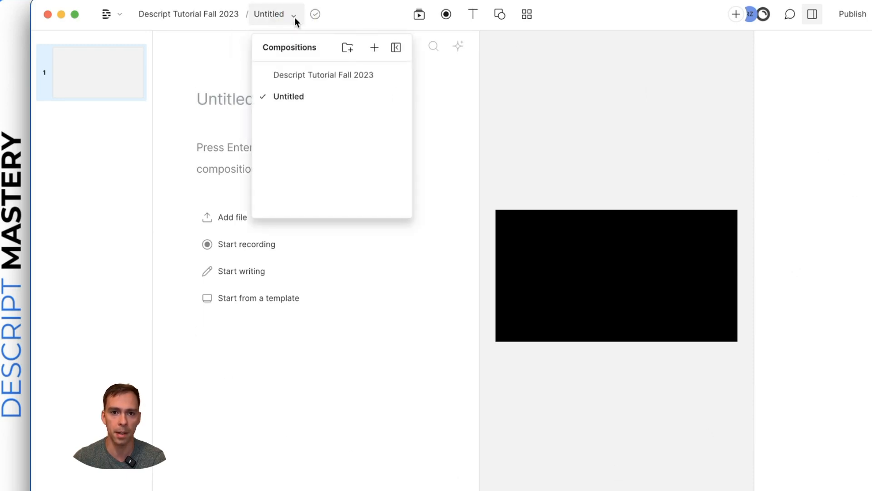
{"action": "left_click", "coordinate": [319, 76]}
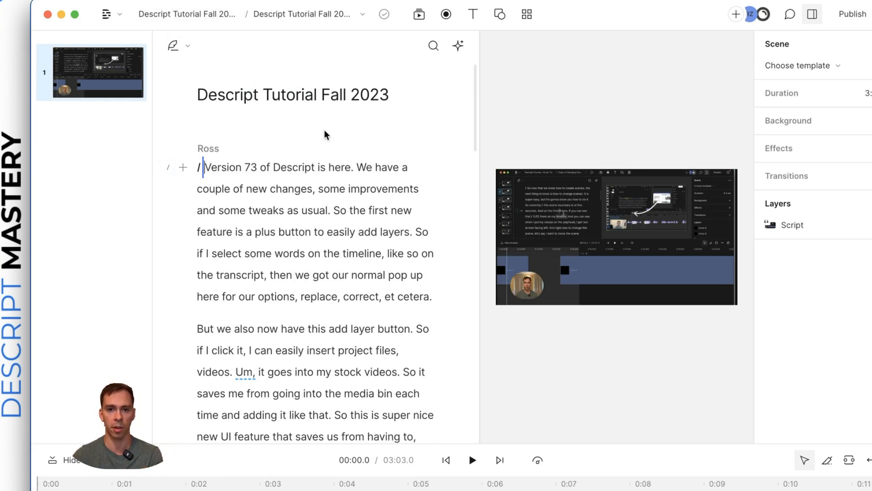
{"action": "left_click", "coordinate": [244, 168]}
{"action": "scroll", "coordinate": [271, 208], "scroll_direction": "down", "scroll_amount": 1}
{"action": "scroll", "coordinate": [286, 234], "scroll_direction": "up", "scroll_amount": 1}
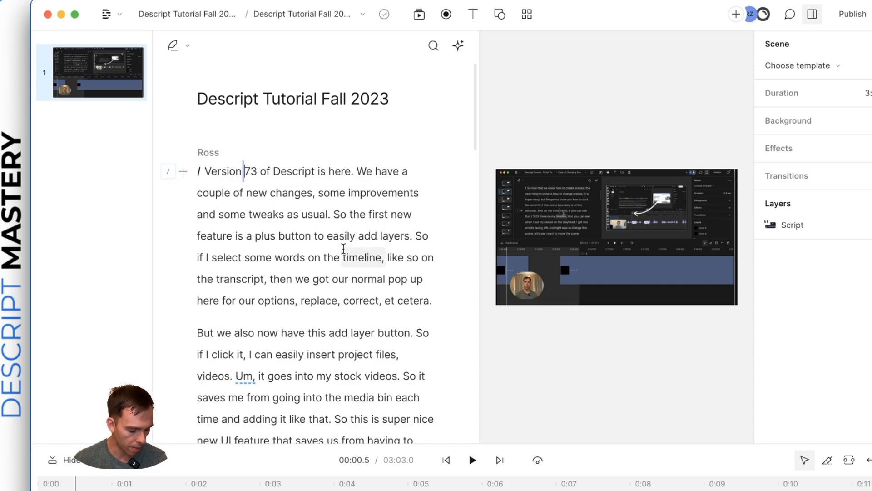
{"action": "left_click", "coordinate": [447, 459]}
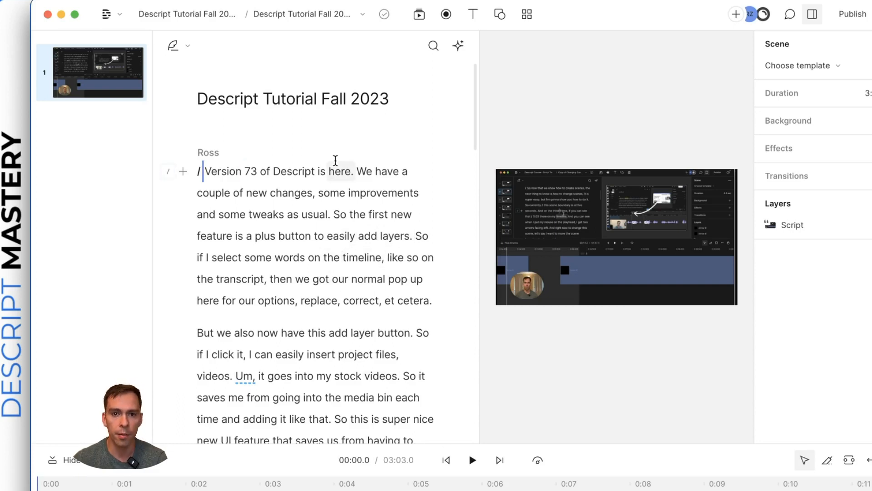
Open the Shorten word gaps tool for the script and play back the first gap in its search results
{"action": "left_click", "coordinate": [458, 47]}
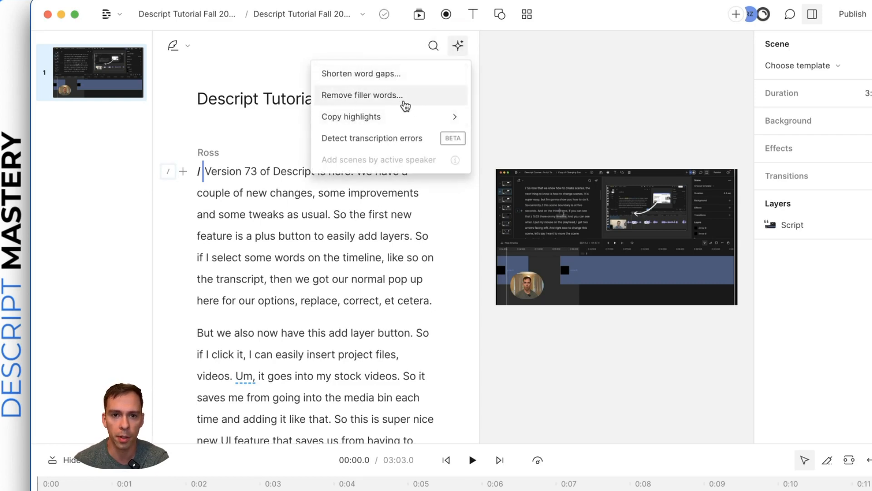
{"action": "mouse_move", "coordinate": [409, 120]}
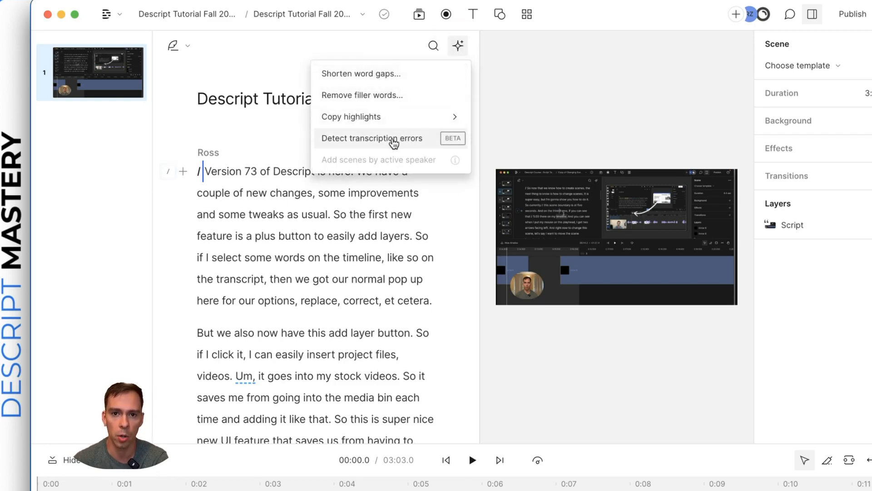
{"action": "left_click", "coordinate": [364, 80]}
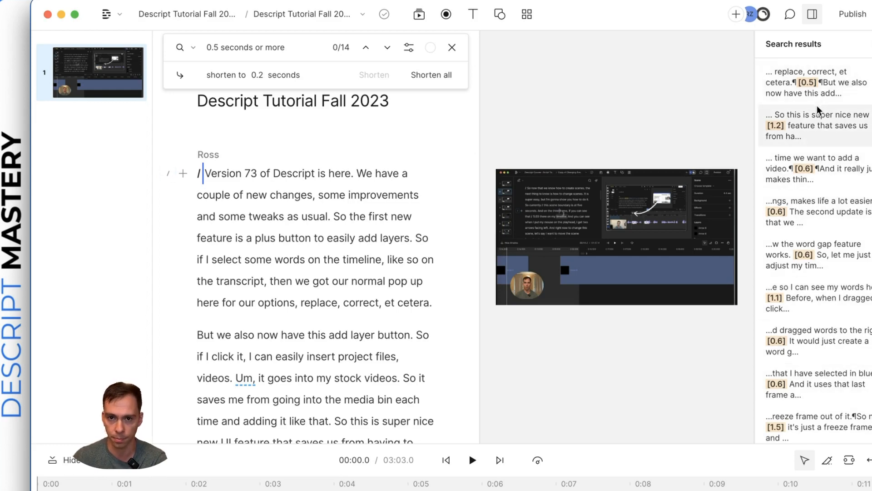
{"action": "left_click", "coordinate": [817, 83]}
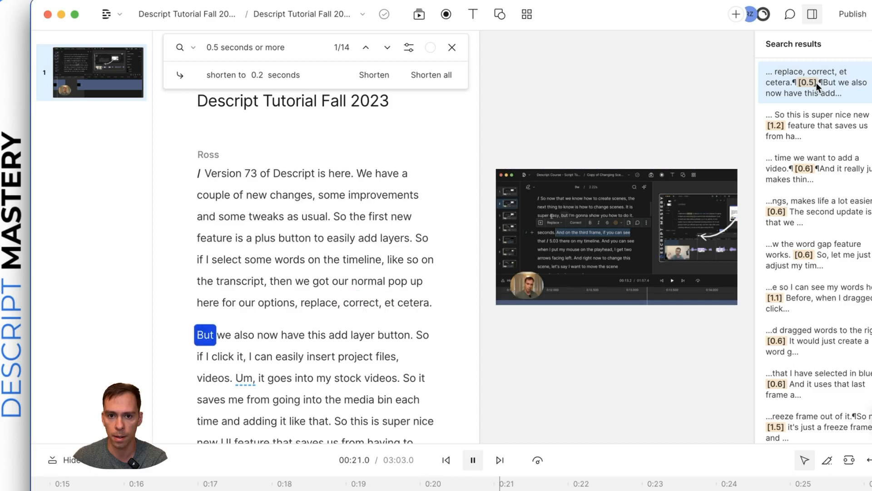
{"action": "key", "text": "space"}
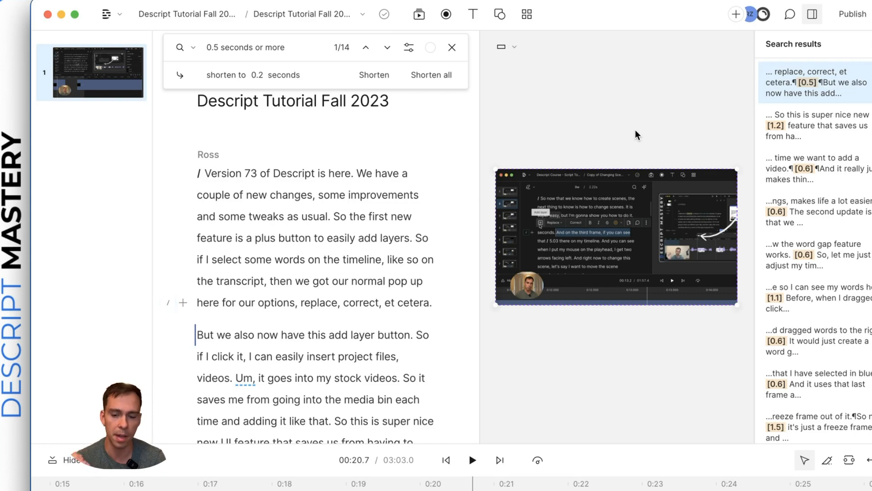
Limit the word gap search to gaps of 1.2 seconds or more
{"action": "left_click", "coordinate": [213, 51]}
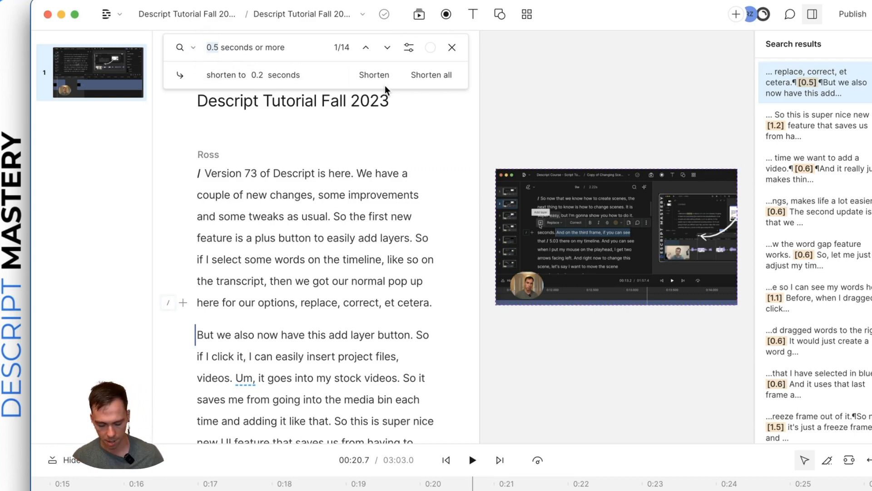
{"action": "type", "text": "1.2"}
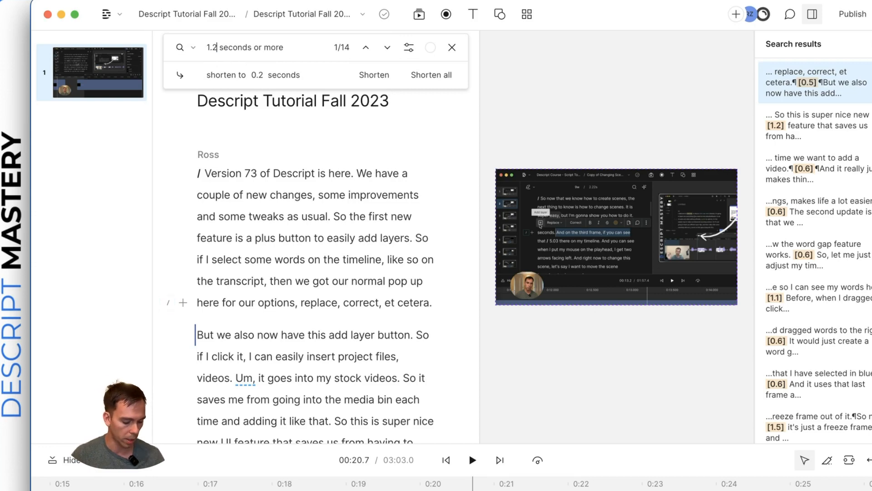
{"action": "key", "text": "Return"}
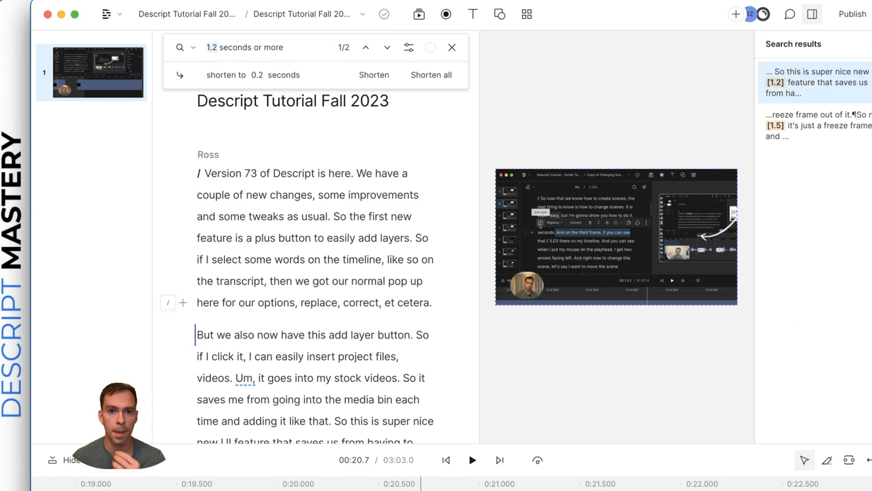
Play back the 1.2-second and 1.5-second word gaps from the search results, pausing after each one
{"action": "left_click", "coordinate": [825, 84]}
{"action": "key", "text": "space"}
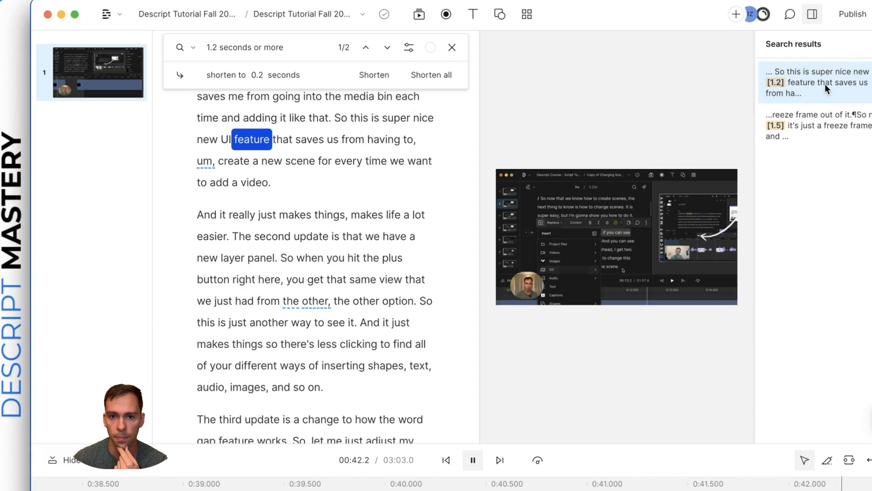
{"action": "key", "text": "space"}
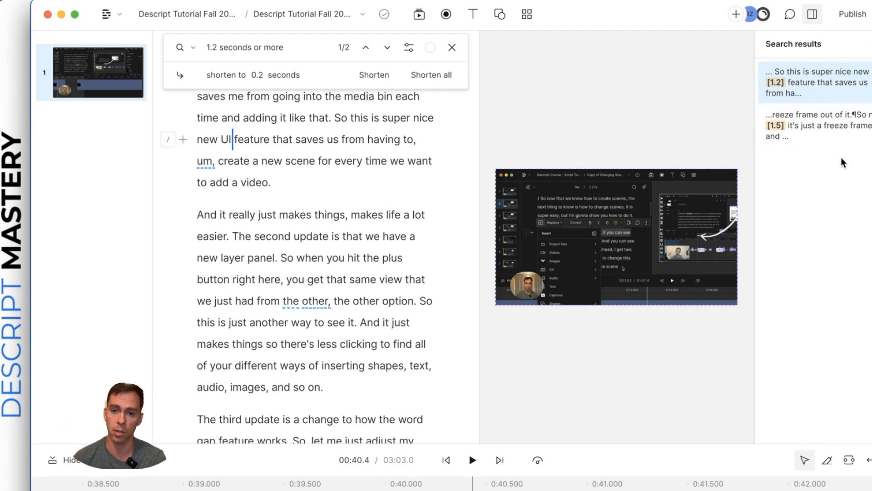
{"action": "left_click", "coordinate": [831, 122]}
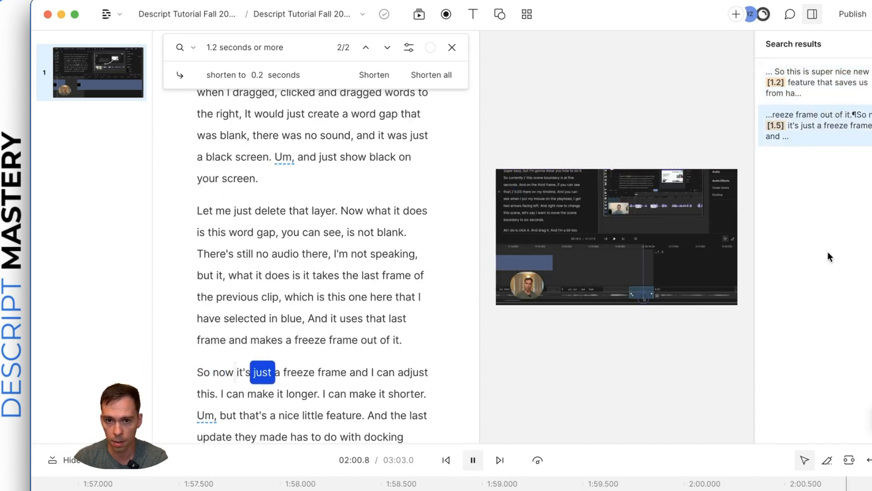
{"action": "key", "text": "space"}
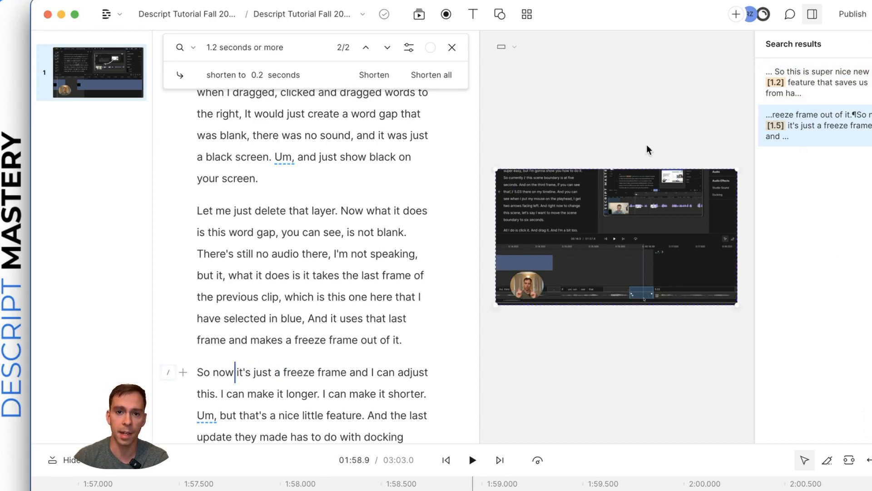
Shorten the 1.5-second word gap to 0.2 seconds and close the word gap search
{"action": "left_click", "coordinate": [369, 76]}
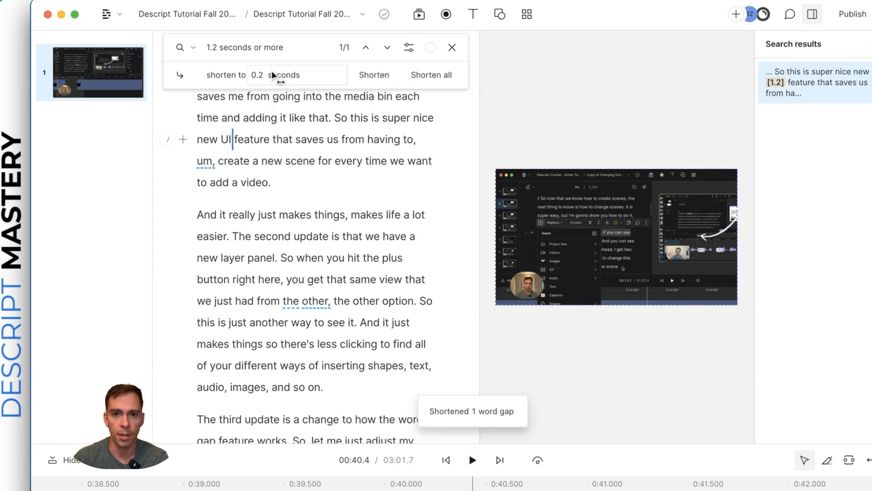
{"action": "left_click", "coordinate": [452, 47]}
Open the Remove filler words tool for the script and review the list of filler words it covers
{"action": "left_click", "coordinate": [457, 48]}
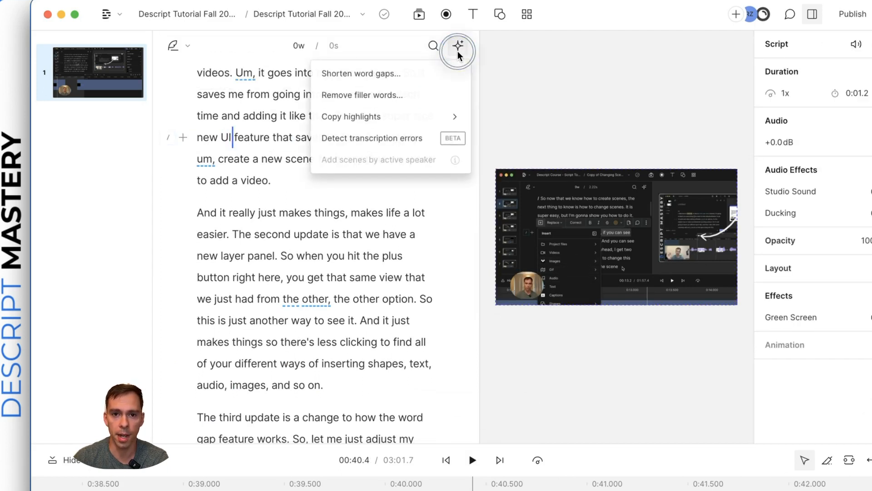
{"action": "left_click", "coordinate": [372, 96]}
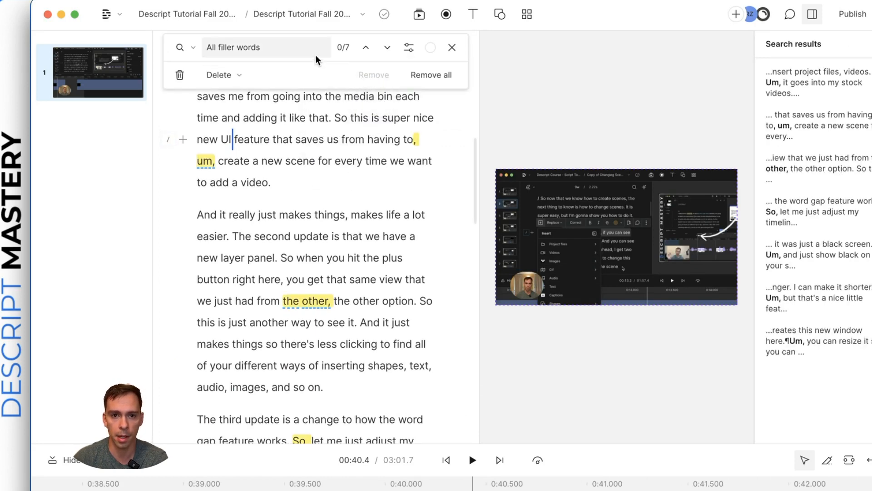
{"action": "left_click", "coordinate": [263, 49]}
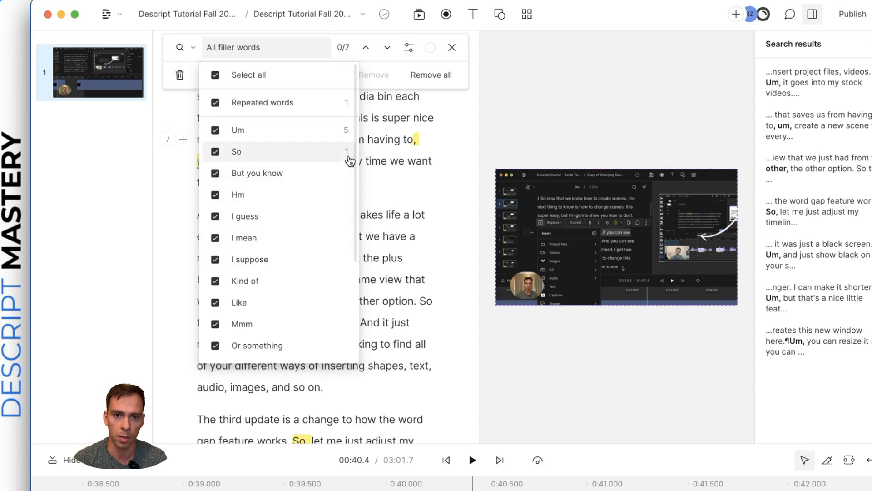
{"action": "left_click", "coordinate": [377, 76]}
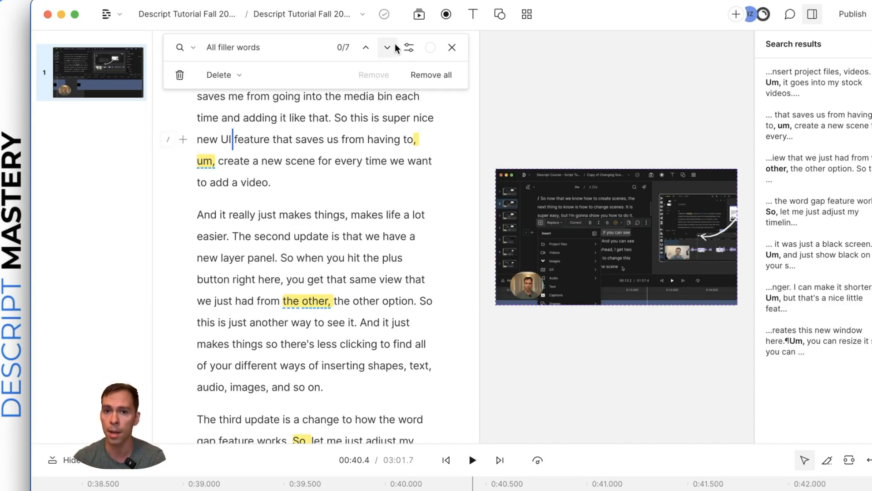
Remove the "Um," after "insert project files, videos." and the "um," after "saves us from having to" one at a time
{"action": "left_click", "coordinate": [813, 81]}
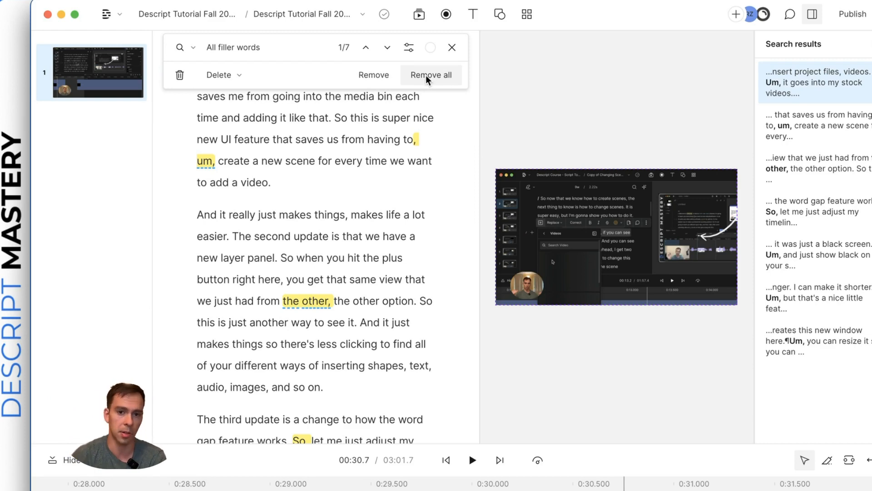
{"action": "left_click", "coordinate": [374, 75]}
{"action": "key", "text": "space"}
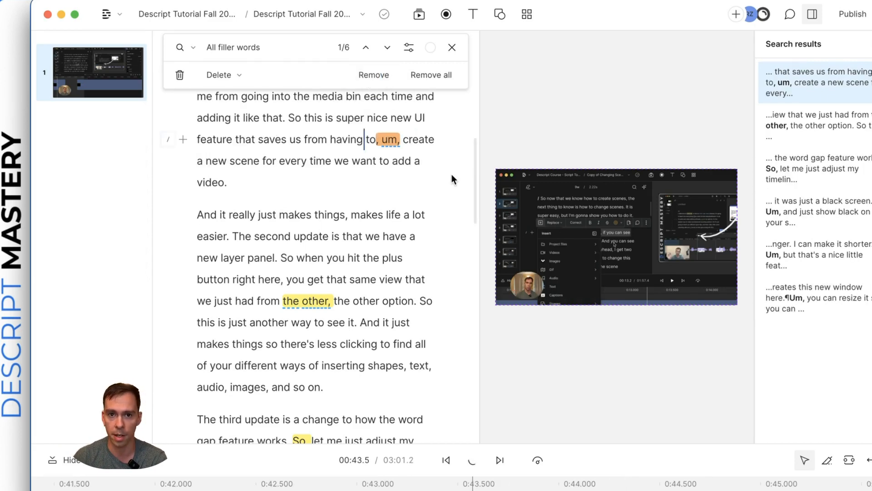
{"action": "left_click", "coordinate": [379, 150]}
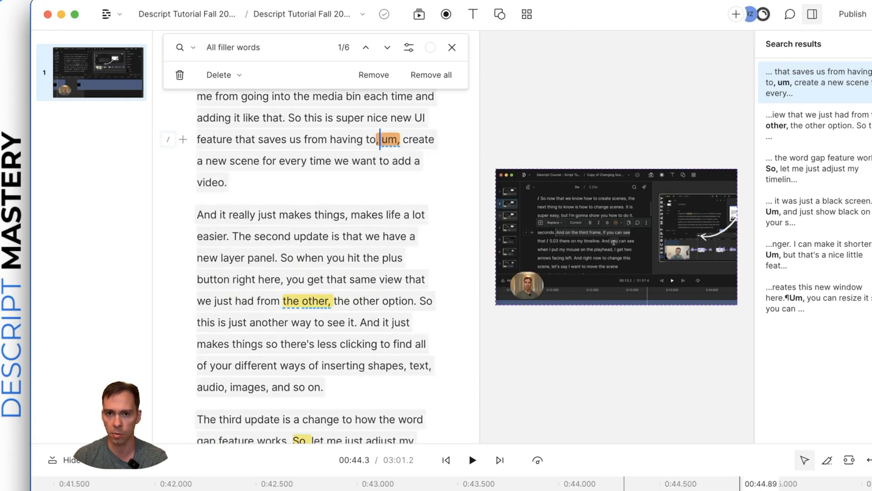
{"action": "left_click", "coordinate": [372, 75]}
Play back and remove the repeated "the other," and the "So," before "let me just adjust my timeline"
{"action": "key", "text": "space"}
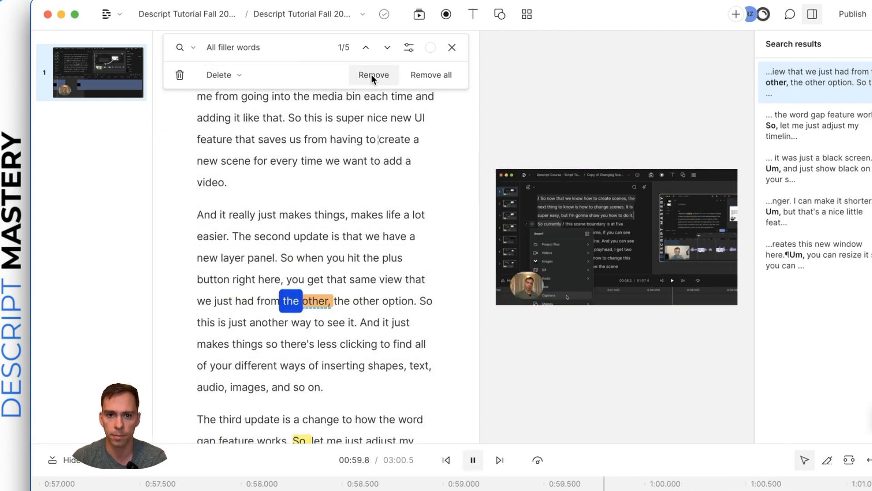
{"action": "key", "text": "space"}
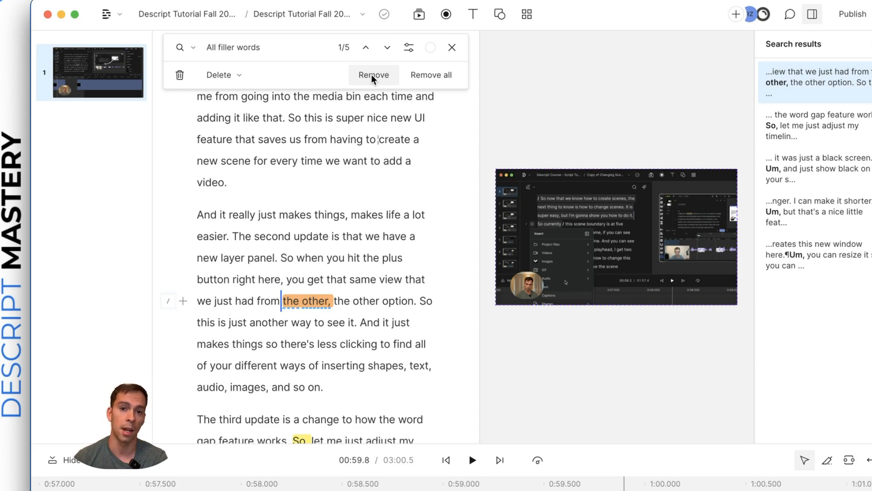
{"action": "left_click", "coordinate": [372, 75]}
{"action": "key", "text": "space"}
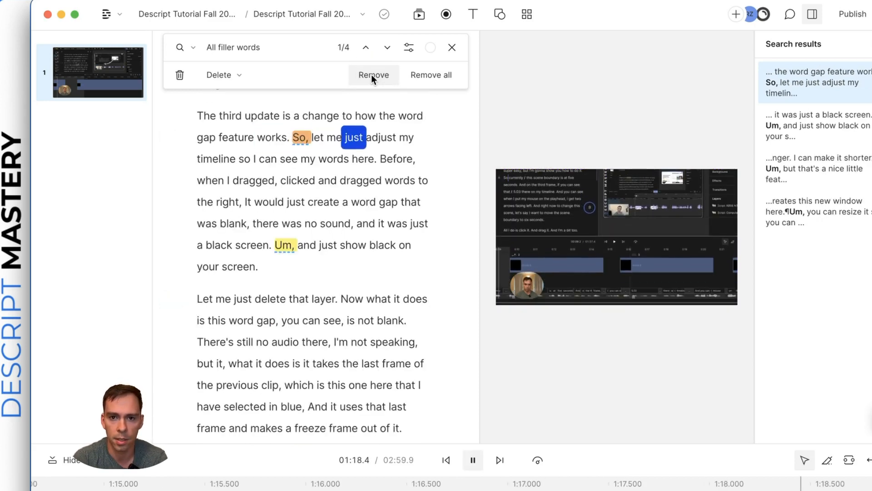
{"action": "key", "text": "space"}
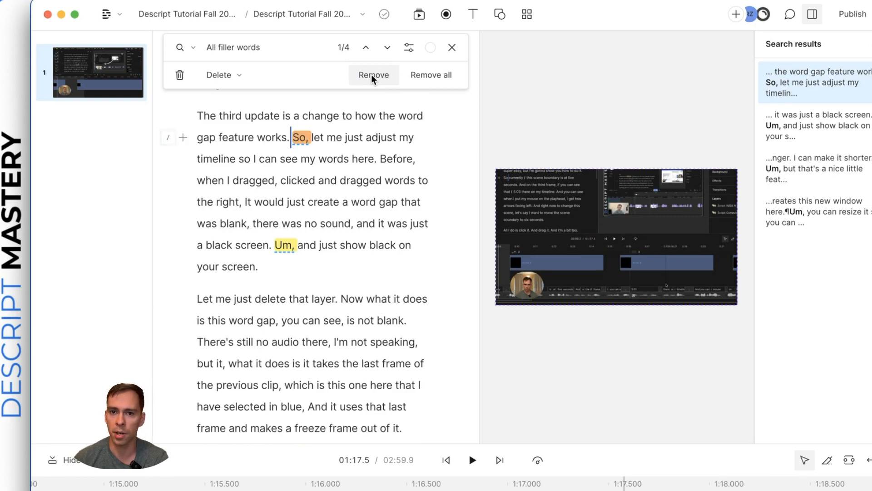
{"action": "left_click", "coordinate": [372, 74]}
Play back the "Um," after "a black screen." and remove all remaining filler words at once
{"action": "key", "text": "space"}
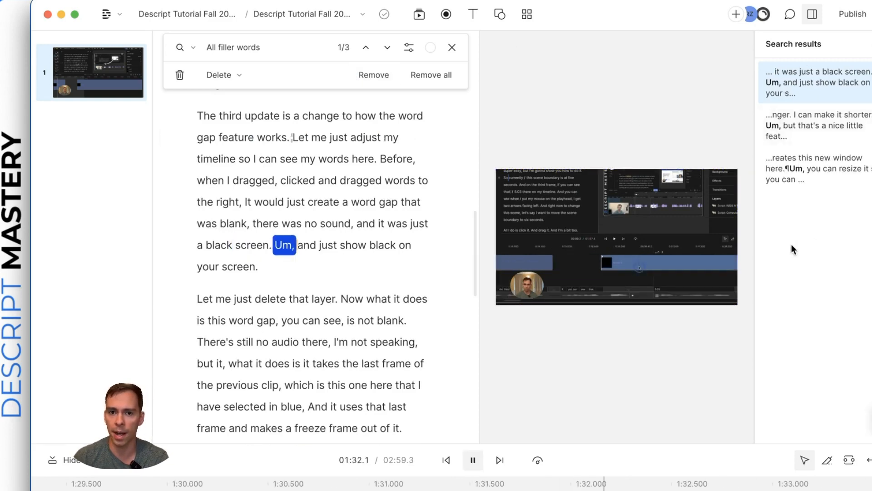
{"action": "key", "text": "space"}
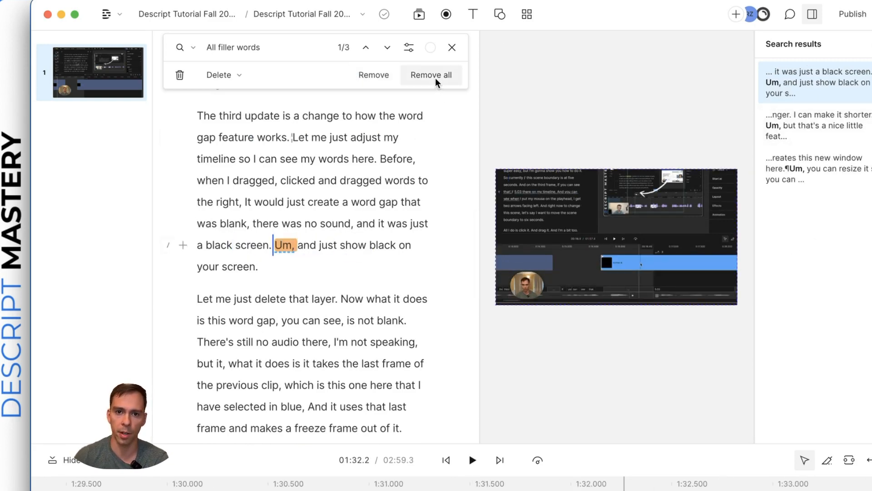
{"action": "left_click", "coordinate": [435, 78]}
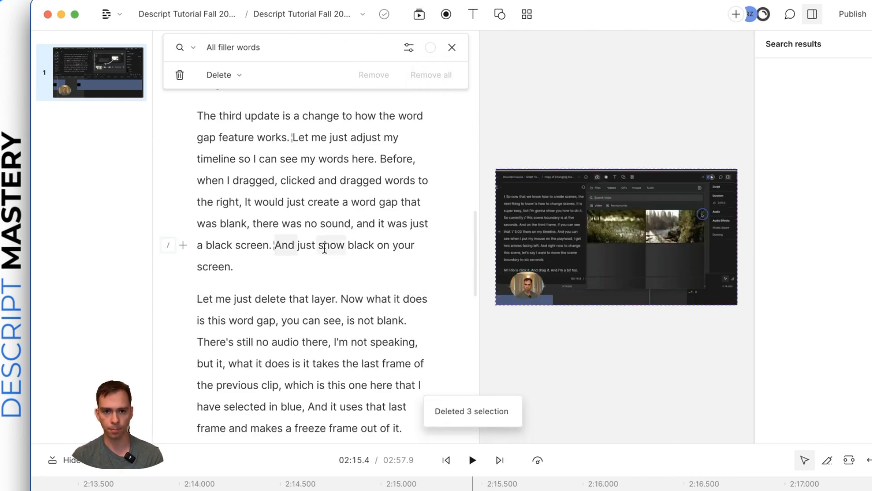
Locate the cut between "a black screen." and "And just show" in the script and examine it on the timeline
{"action": "double_click", "coordinate": [287, 247]}
{"action": "left_click", "coordinate": [272, 248]}
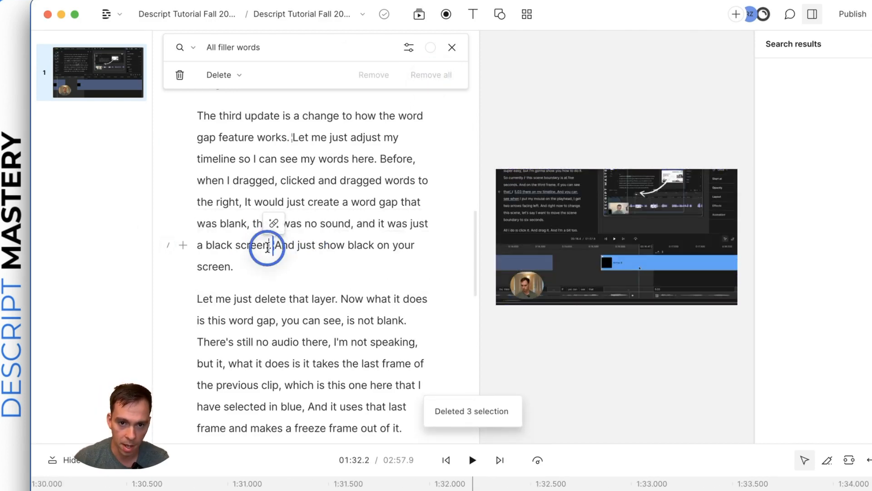
{"action": "double_click", "coordinate": [280, 247]}
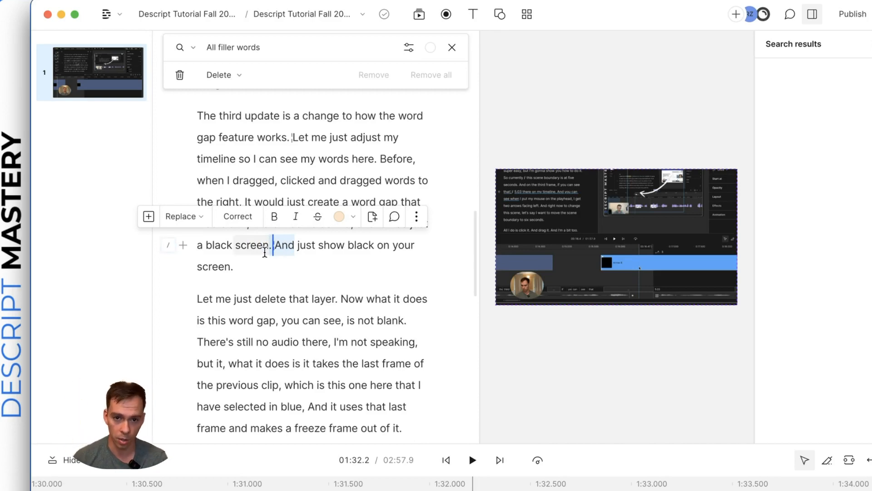
{"action": "left_click", "coordinate": [296, 247]}
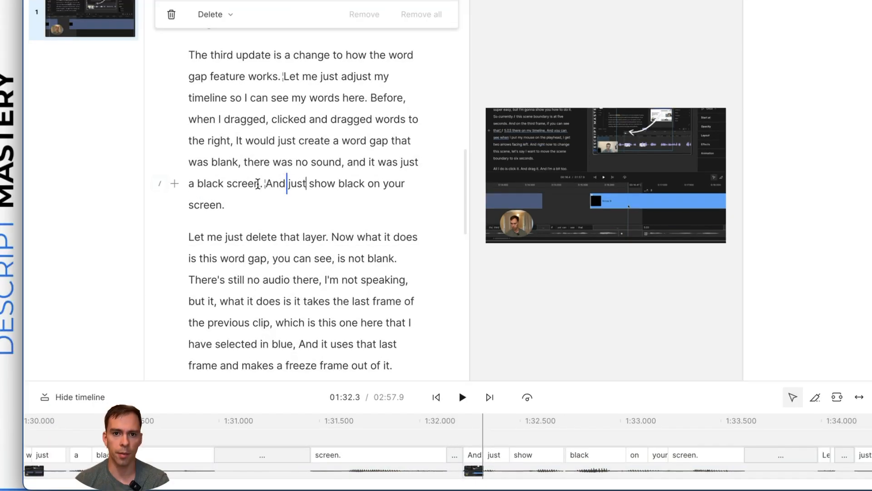
{"action": "mouse_move", "coordinate": [263, 184]}
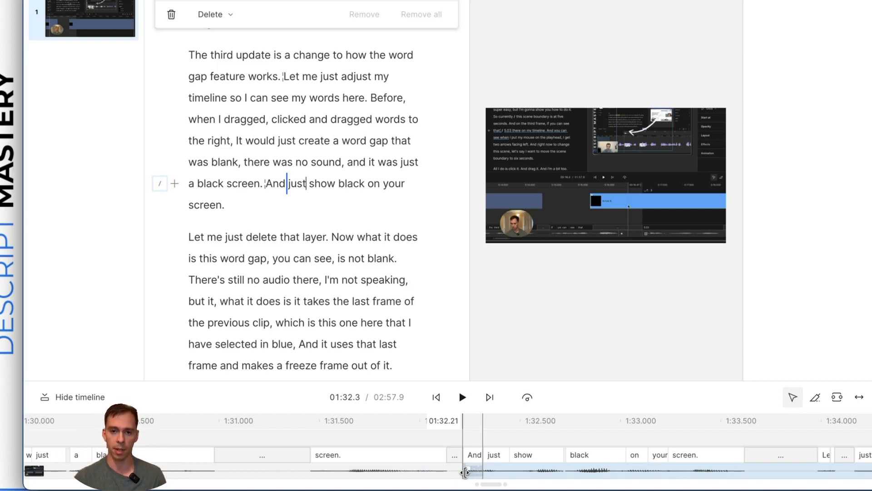
Extend the clip edge on the timeline to restore the deleted "Um," and move "And" back earlier to cut it again
{"action": "left_click", "coordinate": [466, 472]}
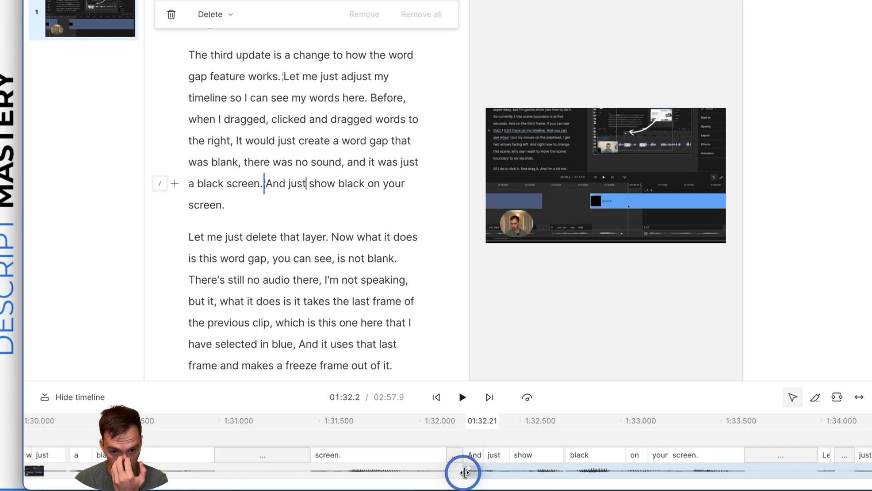
{"action": "mouse_move", "coordinate": [465, 472]}
{"action": "left_mouse_down"}
{"action": "mouse_move", "coordinate": [402, 473]}
{"action": "mouse_move", "coordinate": [461, 473]}
{"action": "left_mouse_up"}
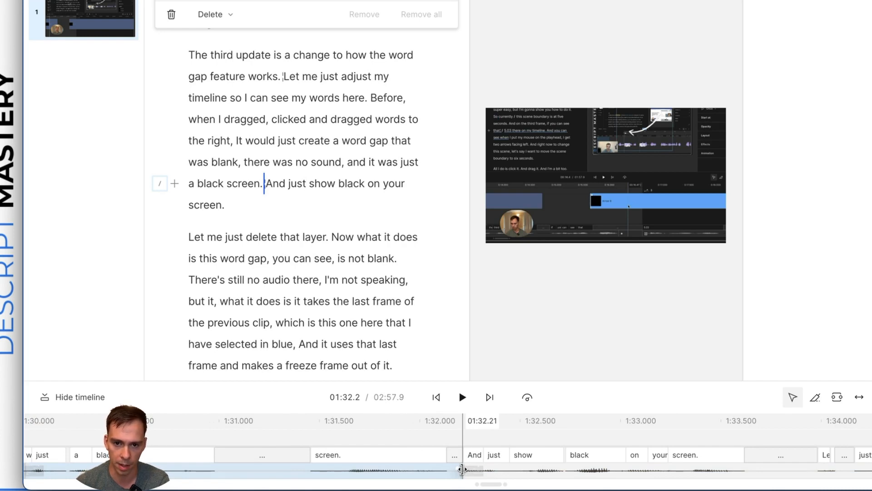
{"action": "left_click_drag", "start_coordinate": [462, 469], "coordinate": [542, 470]}
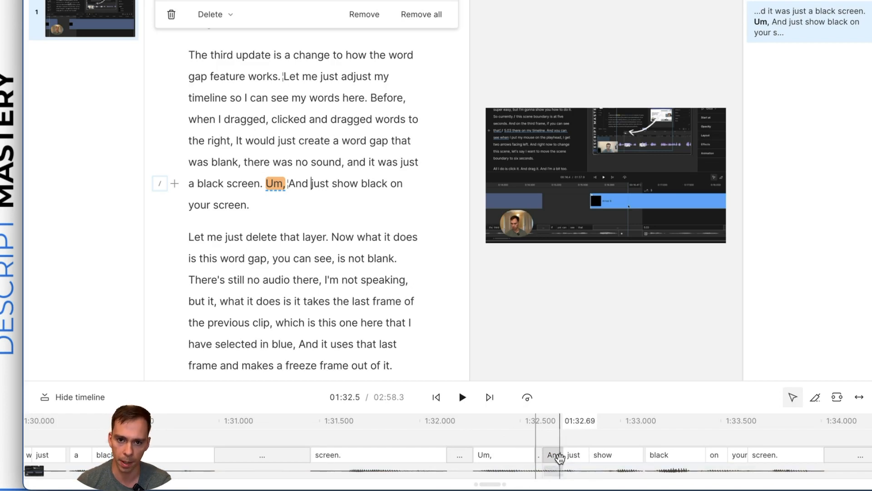
{"action": "left_click", "coordinate": [557, 456]}
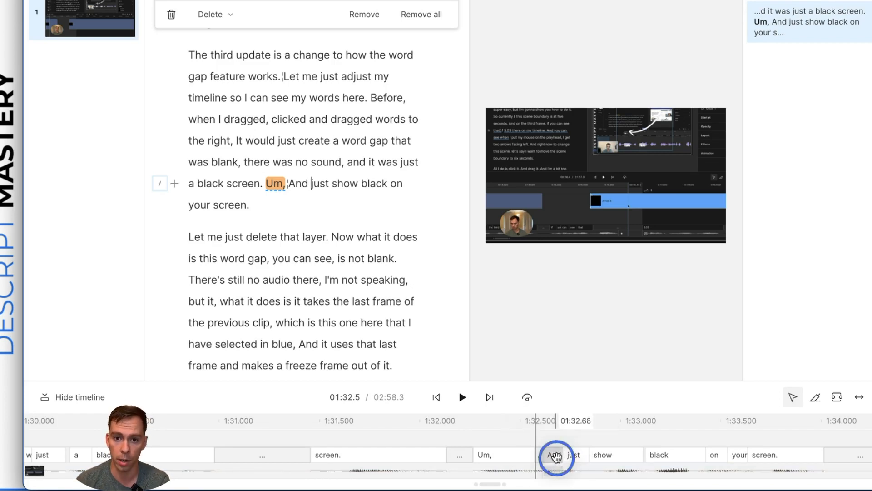
{"action": "left_click_drag", "start_coordinate": [556, 457], "coordinate": [482, 458]}
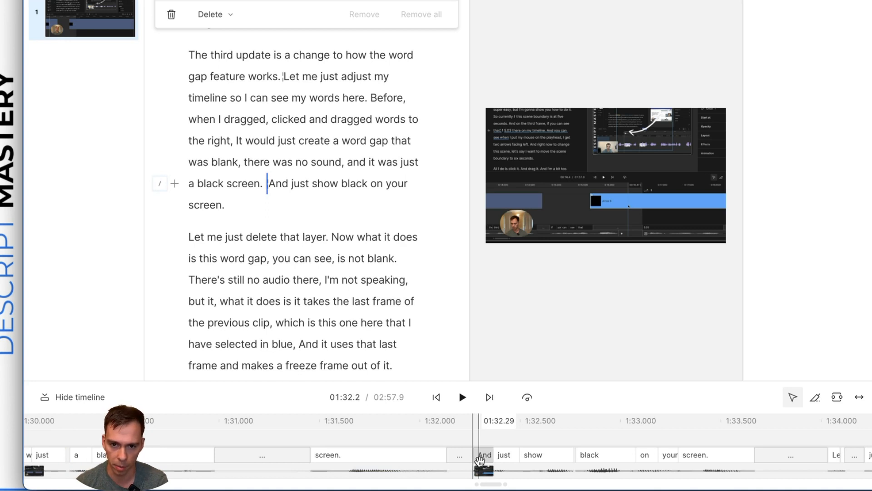
Try a word gap between "show" and "black" by moving "black" later on the timeline, inspect the gap clip, and revert the move
{"action": "left_click", "coordinate": [595, 456]}
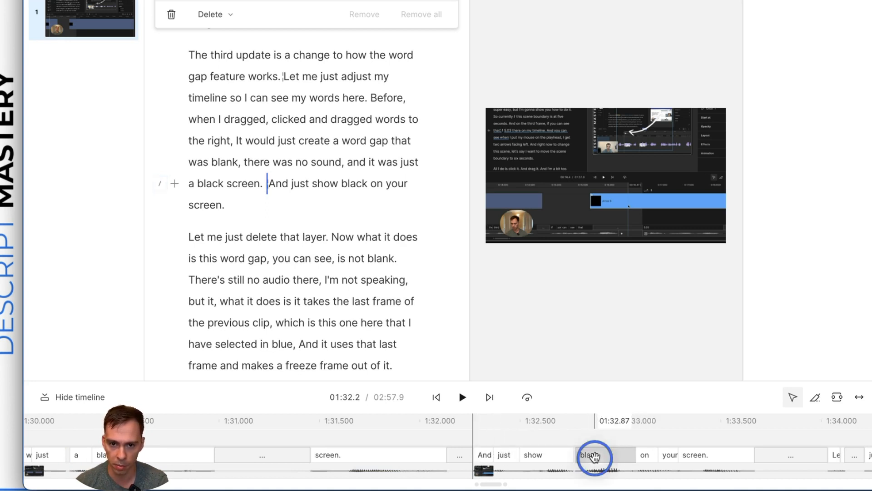
{"action": "left_click_drag", "start_coordinate": [594, 456], "coordinate": [682, 455]}
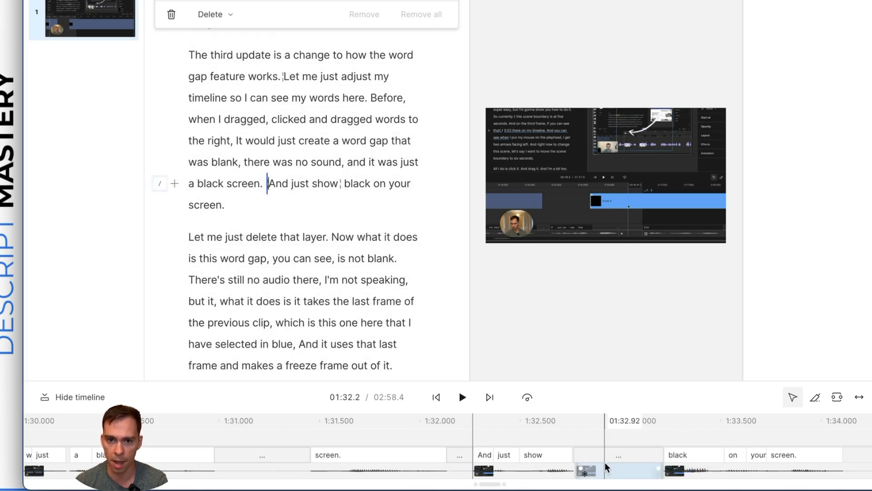
{"action": "left_click", "coordinate": [595, 472]}
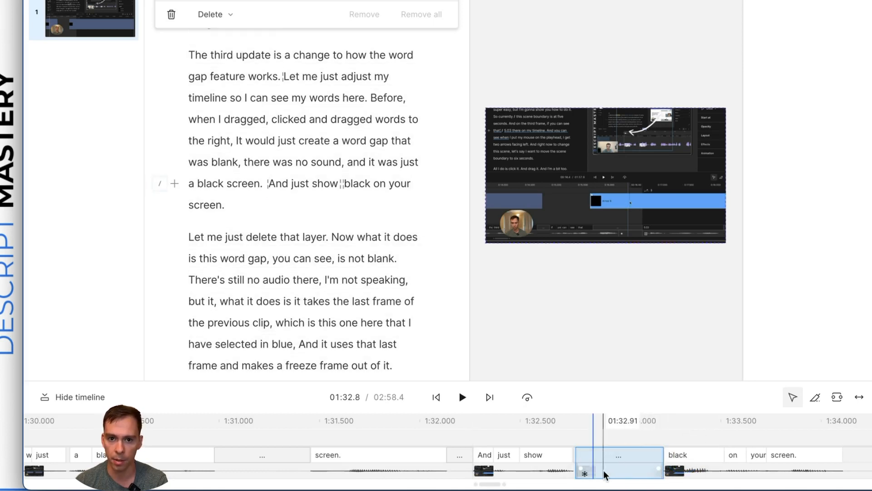
{"action": "left_click", "coordinate": [581, 472]}
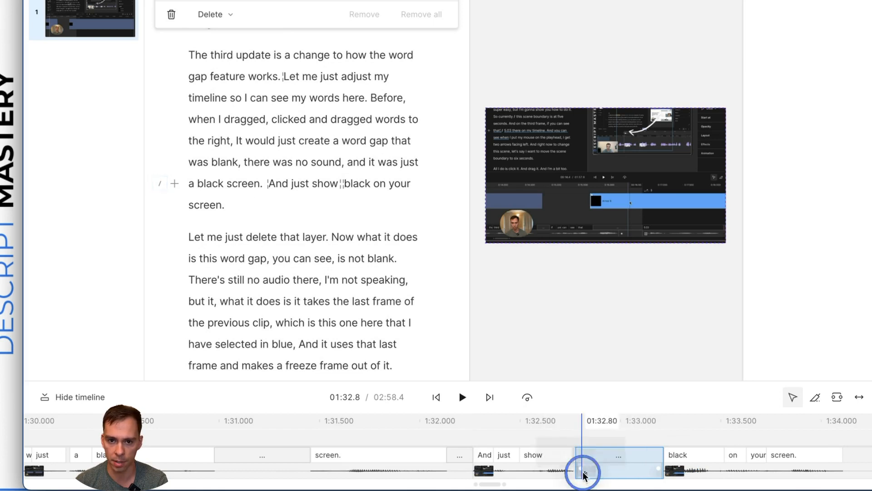
{"action": "left_click", "coordinate": [616, 470]}
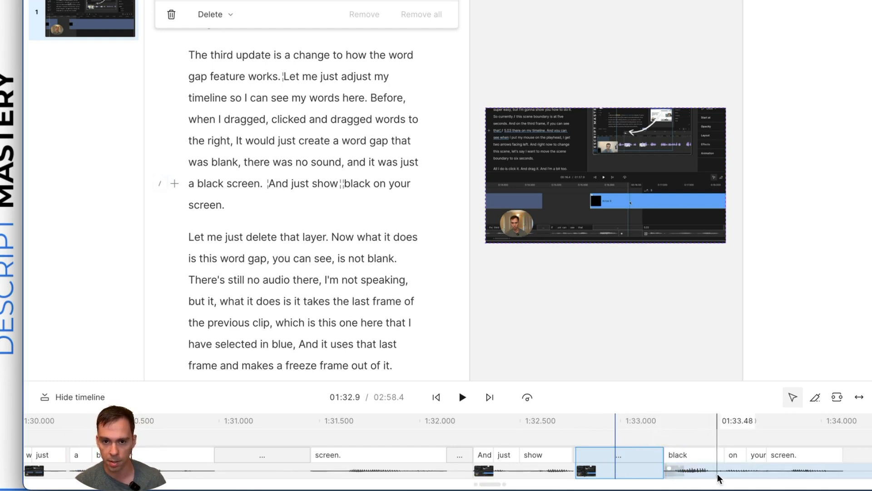
{"action": "left_click_drag", "start_coordinate": [701, 457], "coordinate": [614, 456]}
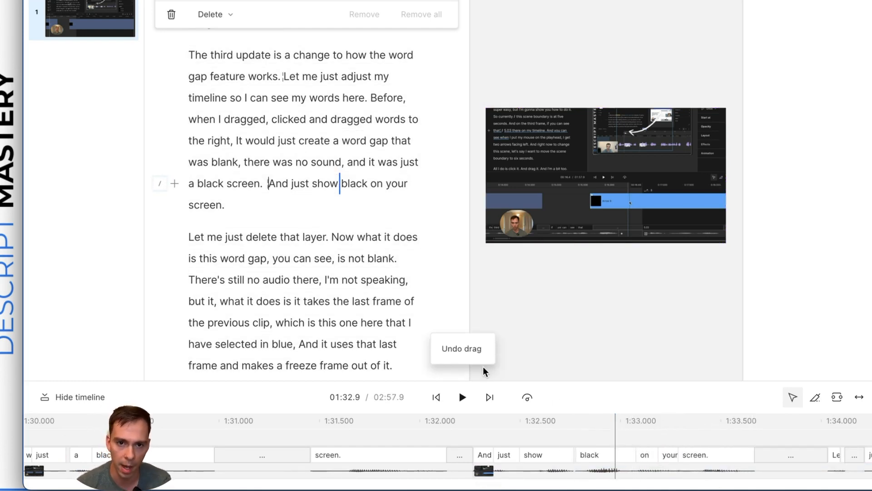
Close the filler word search and look over the available script cleanup tools
{"action": "left_click", "coordinate": [441, 0]}
{"action": "left_click", "coordinate": [442, 1]}
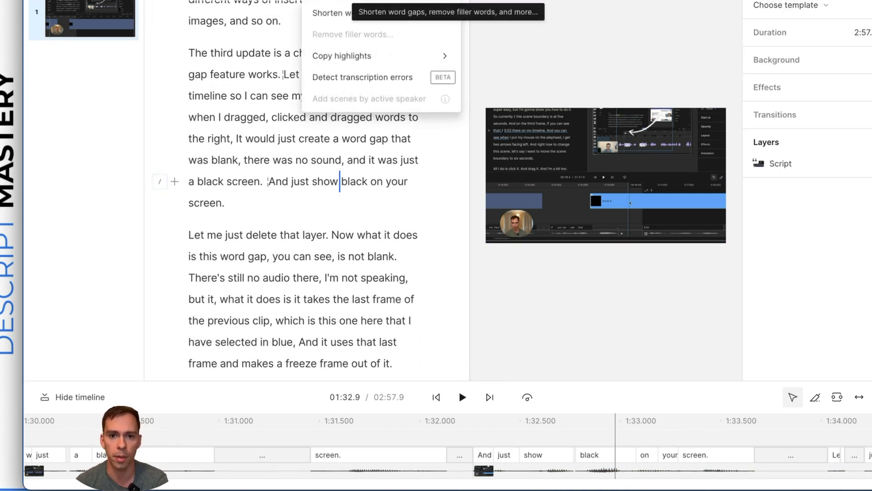
{"action": "left_click", "coordinate": [431, 9]}
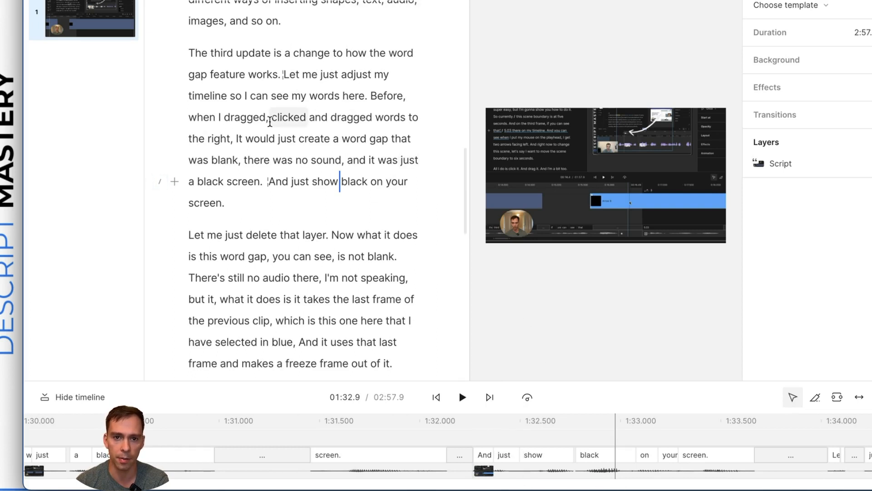
{"action": "left_click", "coordinate": [276, 119]}
Go to the start of scene 1, select the script video on the canvas, and turn on Studio Sound
{"action": "left_click", "coordinate": [80, 11]}
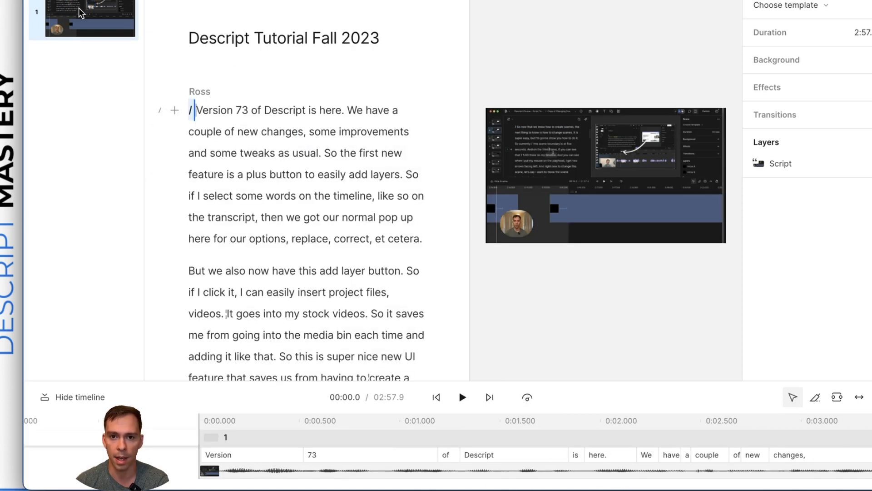
{"action": "left_click", "coordinate": [614, 162]}
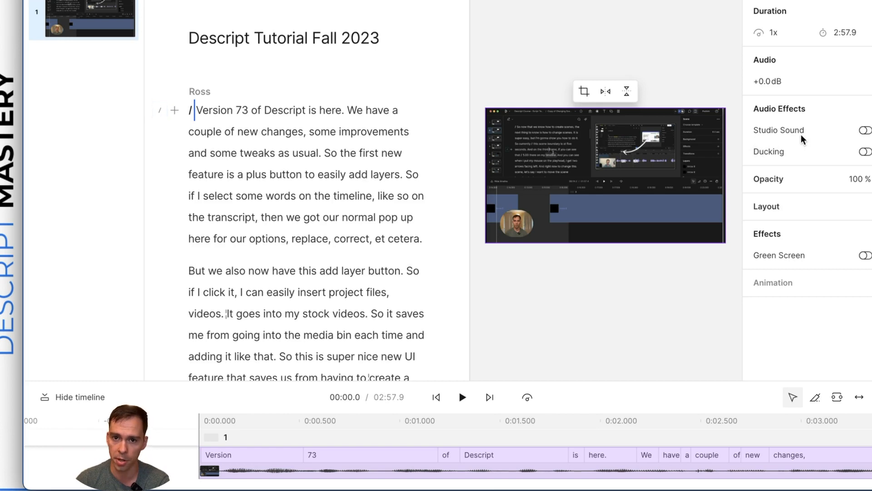
{"action": "left_click", "coordinate": [866, 131]}
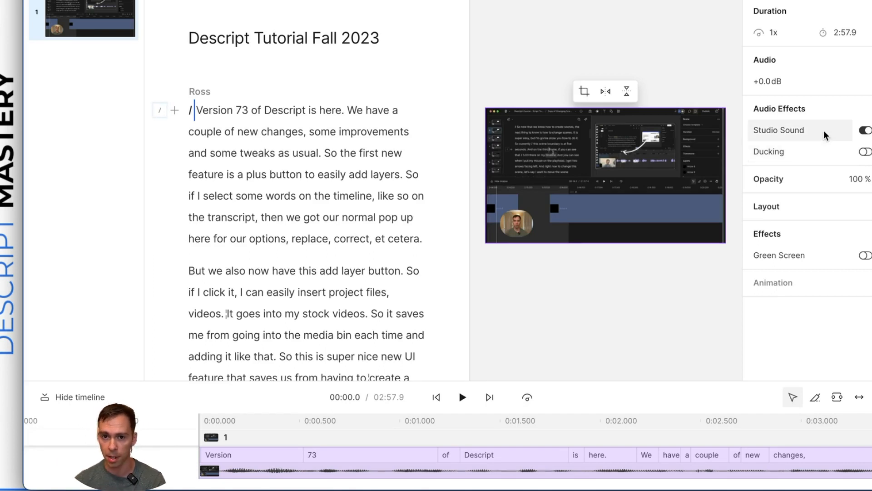
Play the opening of scene 1 from the beginning to hear the Studio Sound effect, and pause shortly after
{"action": "left_click", "coordinate": [439, 398]}
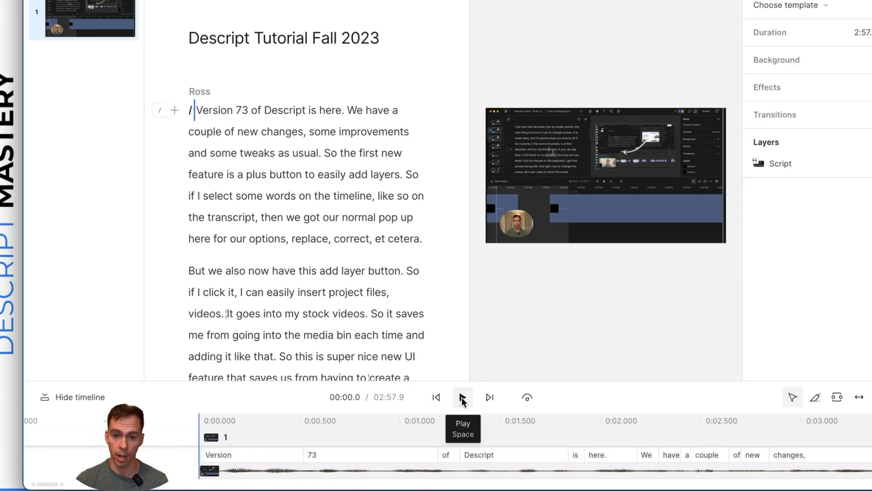
{"action": "left_click", "coordinate": [463, 398]}
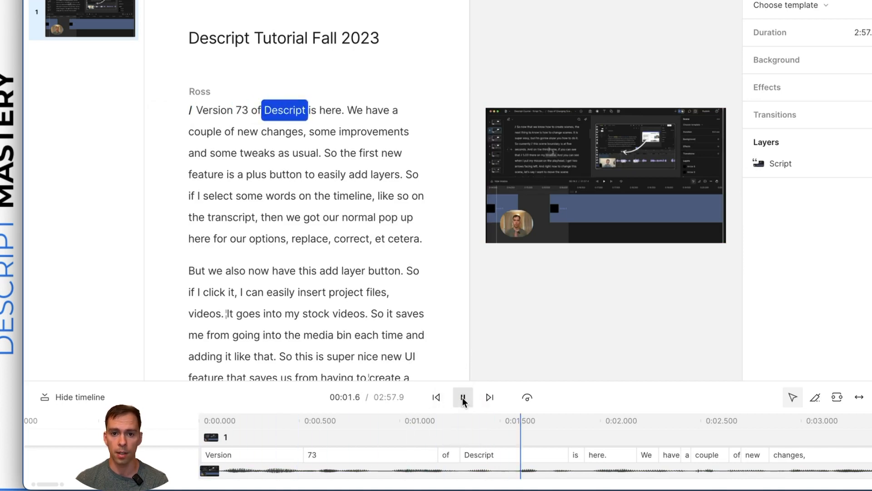
{"action": "left_click", "coordinate": [462, 398]}
Select the script video on the canvas and set its Studio Sound intensity to 80%
{"action": "left_click", "coordinate": [651, 211]}
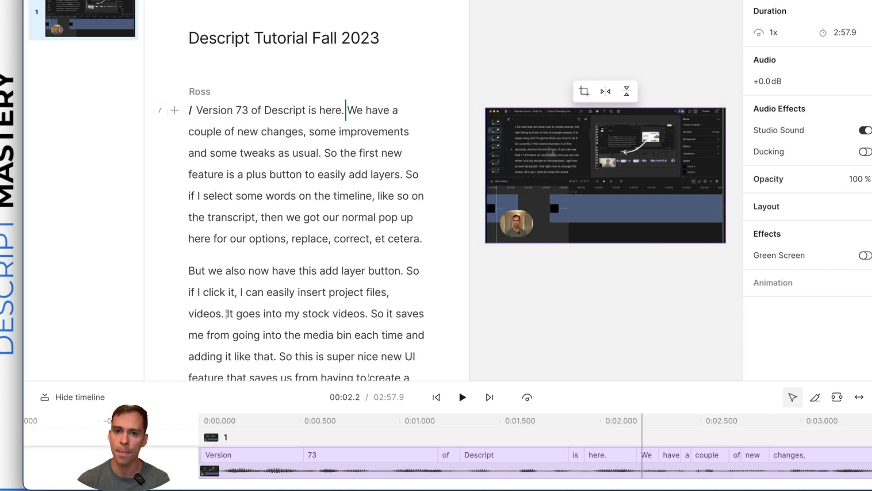
{"action": "left_click", "coordinate": [790, 133]}
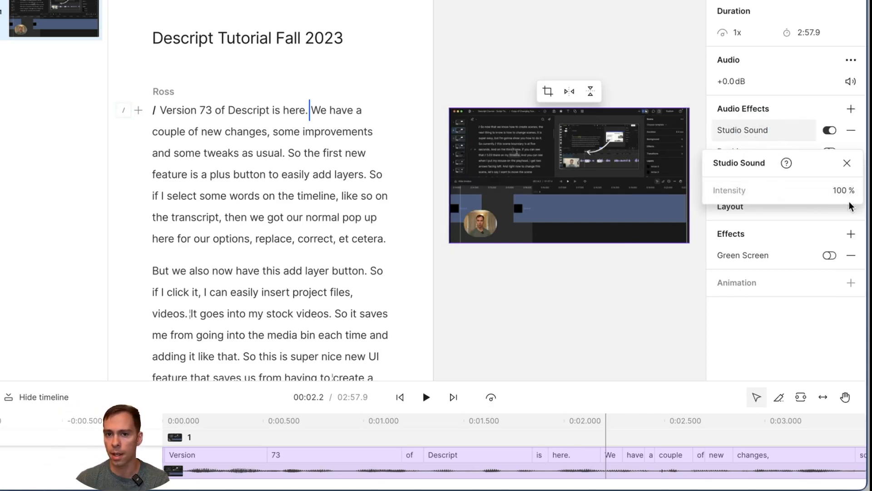
{"action": "left_click", "coordinate": [845, 192]}
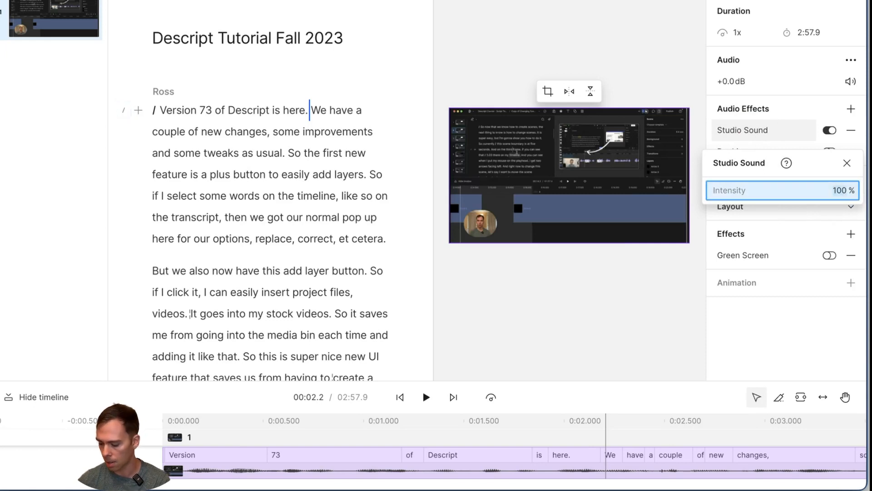
{"action": "type", "text": "80"}
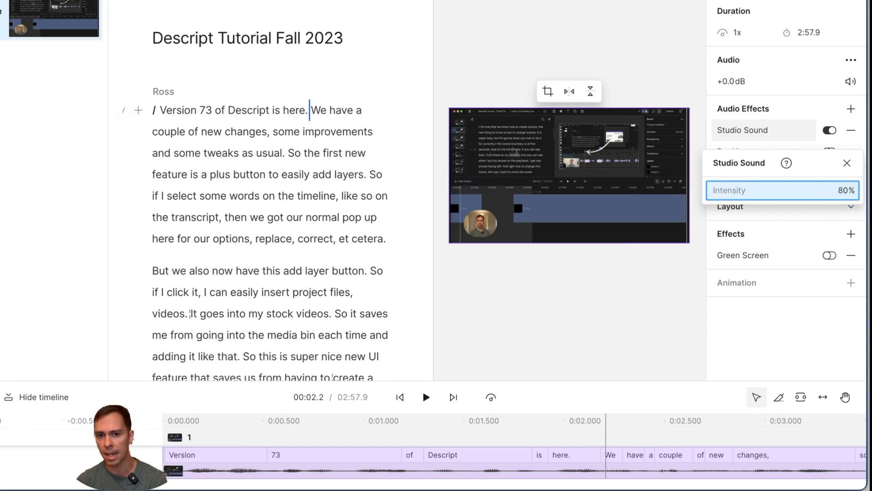
{"action": "key", "text": "Return"}
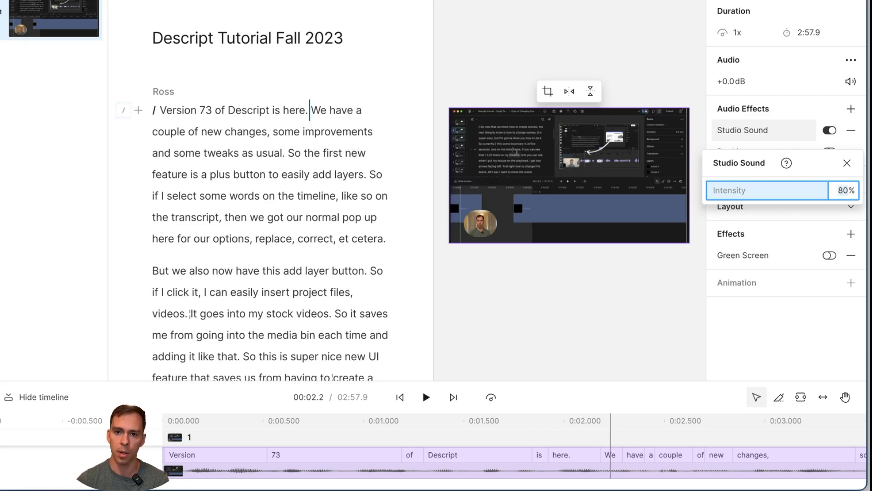
{"action": "left_click", "coordinate": [849, 193]}
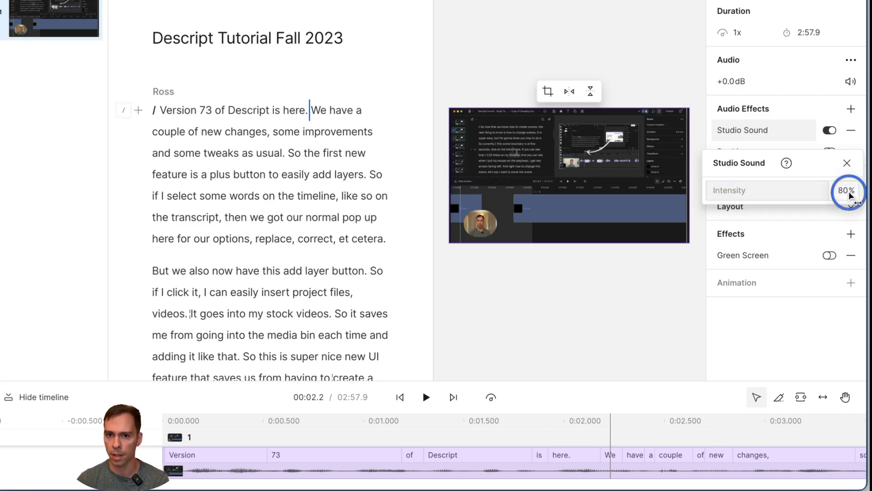
{"action": "mouse_move", "coordinate": [850, 195]}
{"action": "left_mouse_down"}
{"action": "mouse_move", "coordinate": [840, 192]}
{"action": "mouse_move", "coordinate": [848, 192]}
{"action": "left_mouse_up"}
{"action": "left_click", "coordinate": [847, 163]}
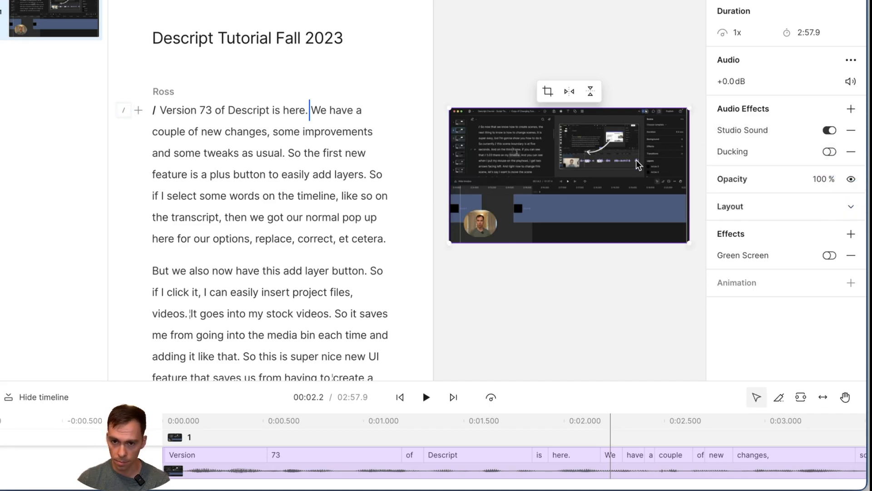
Inspect the Ducking amount for the script video and turn on Ducking
{"action": "left_click", "coordinate": [740, 155]}
{"action": "mouse_move", "coordinate": [813, 218]}
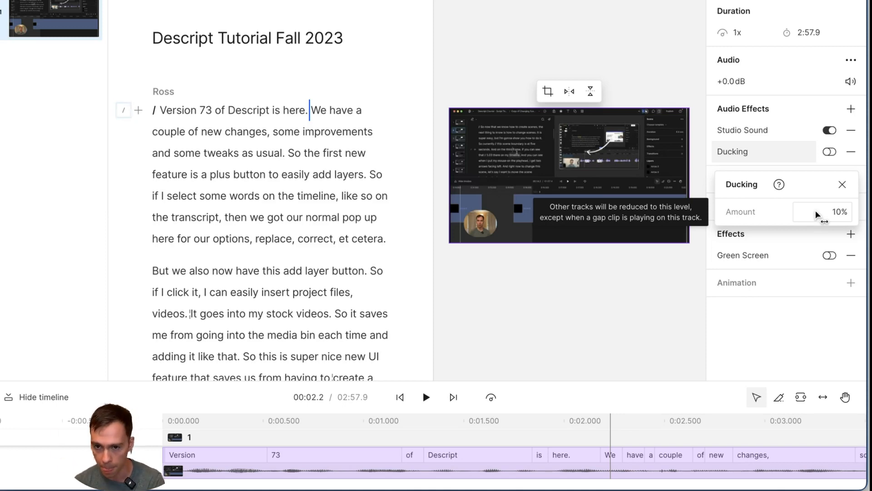
{"action": "left_click", "coordinate": [830, 153]}
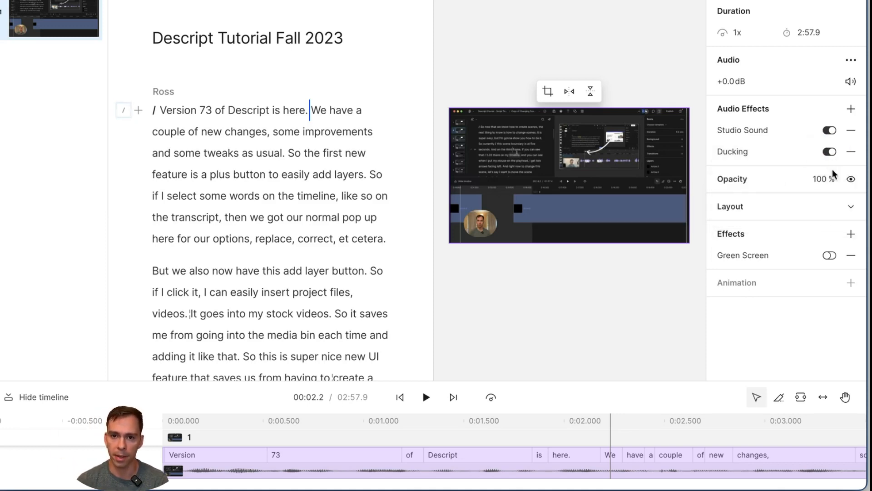
Add a Compressor audio effect to the script video with the Classic Voiceover preset
{"action": "left_click", "coordinate": [852, 110]}
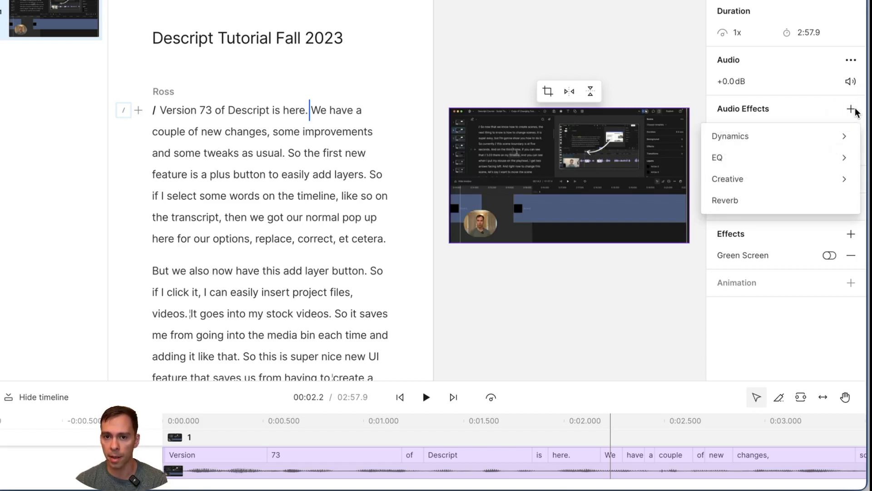
{"action": "mouse_move", "coordinate": [833, 140]}
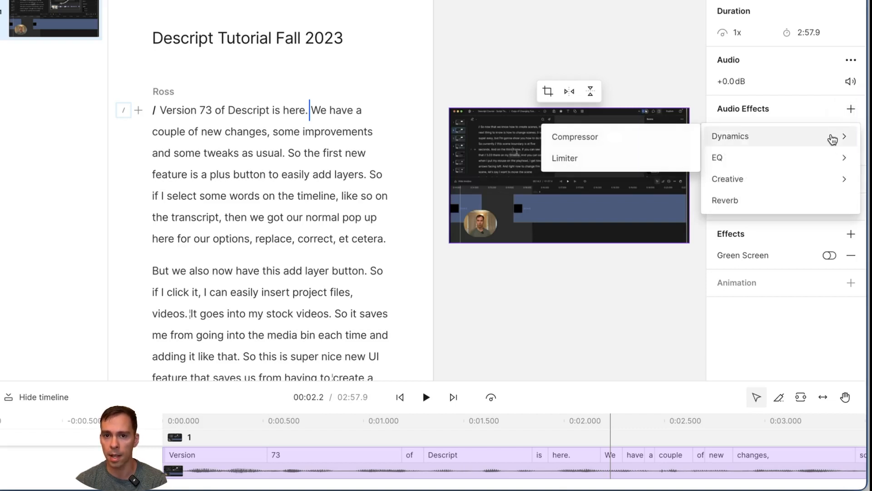
{"action": "left_click", "coordinate": [651, 138]}
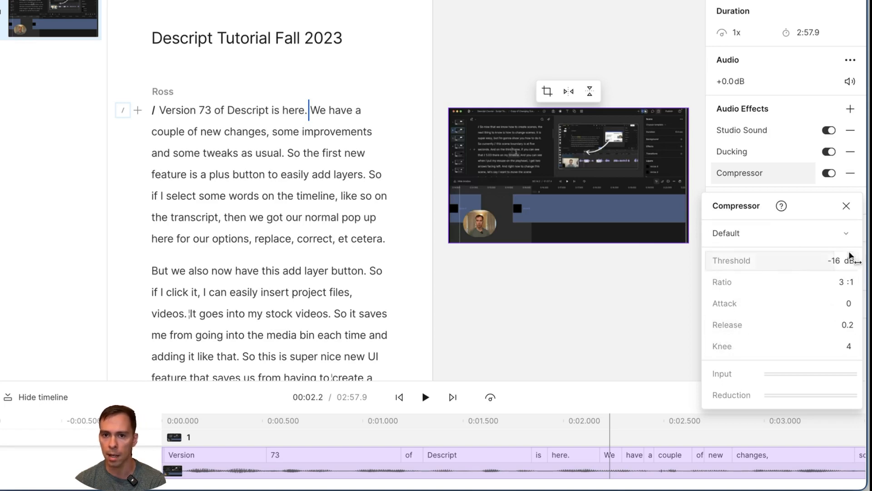
{"action": "left_click", "coordinate": [745, 234]}
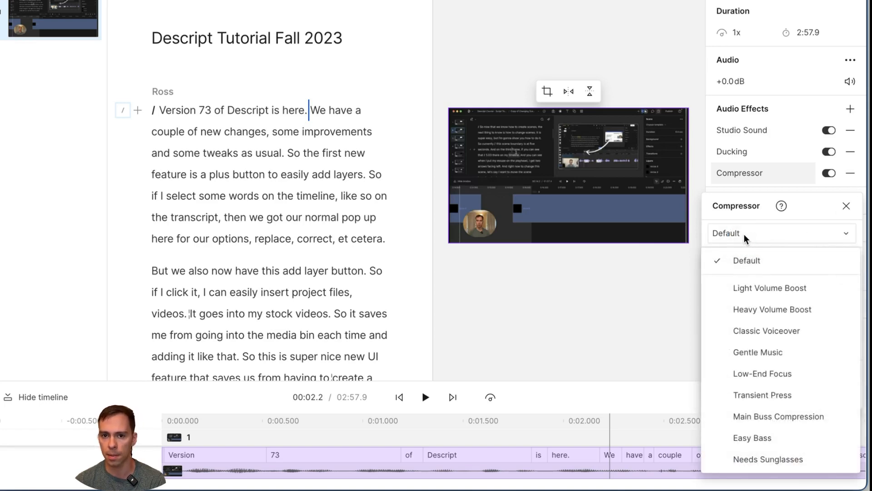
{"action": "left_click", "coordinate": [788, 330]}
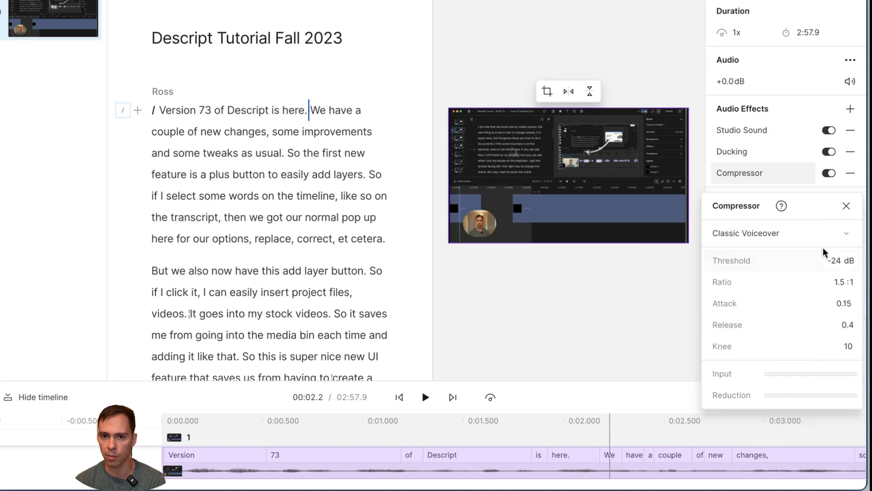
{"action": "left_click", "coordinate": [846, 209]}
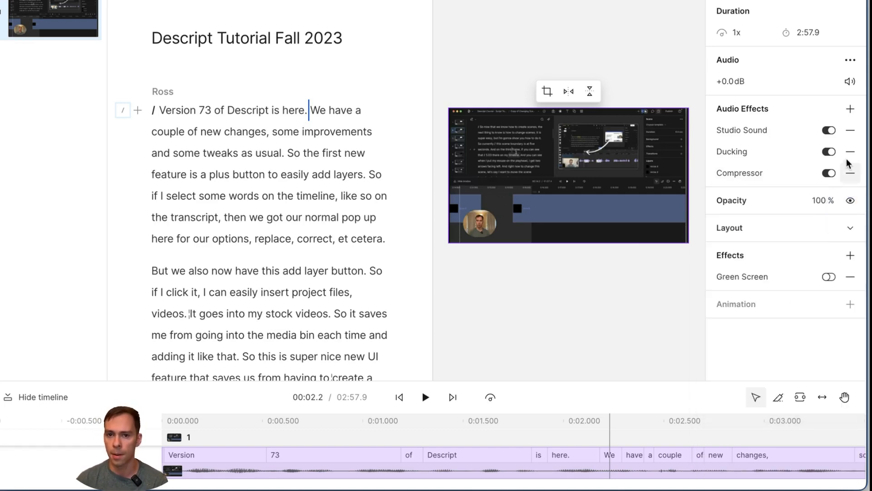
Add an EQ audio effect to the script video with the Presence preset
{"action": "left_click", "coordinate": [850, 110]}
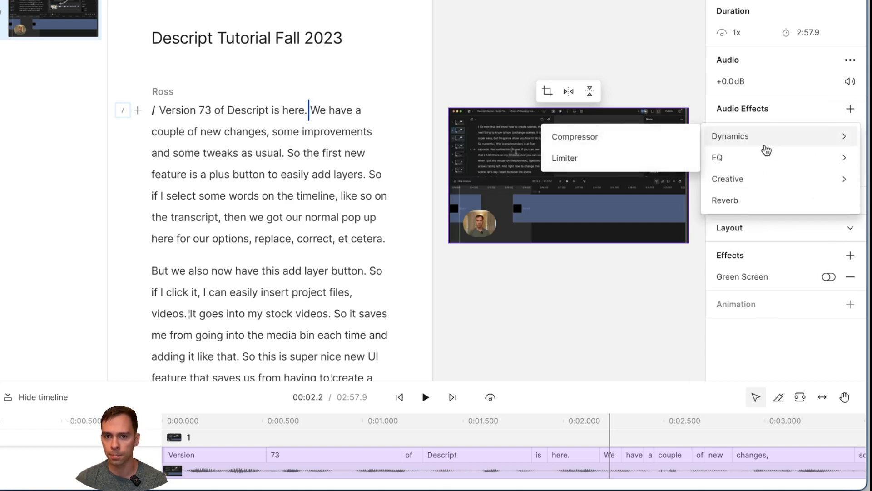
{"action": "mouse_move", "coordinate": [752, 163]}
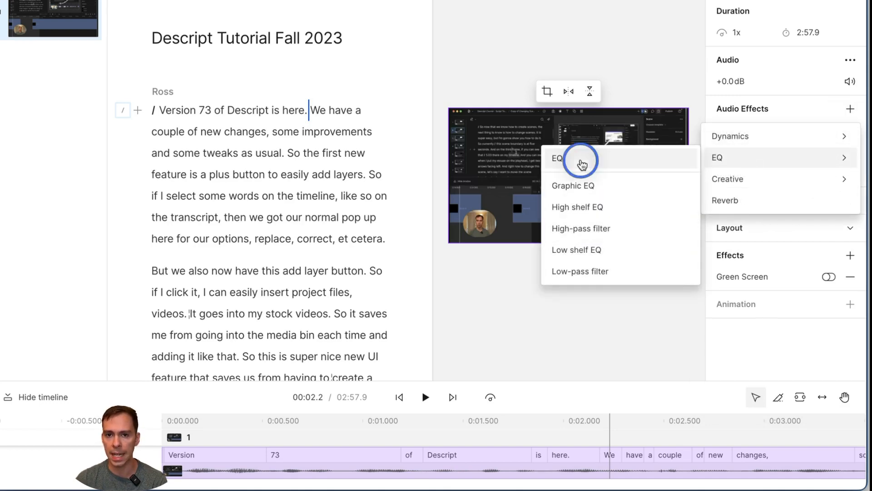
{"action": "left_click", "coordinate": [579, 160]}
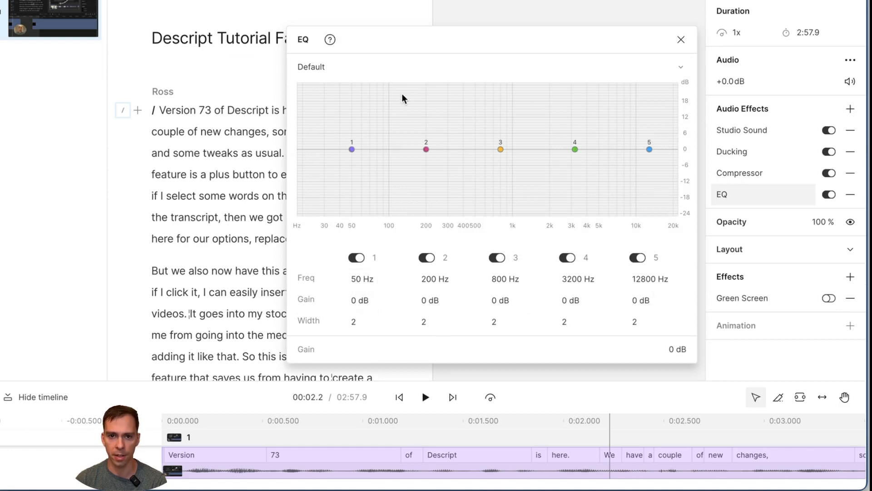
{"action": "left_click", "coordinate": [348, 66]}
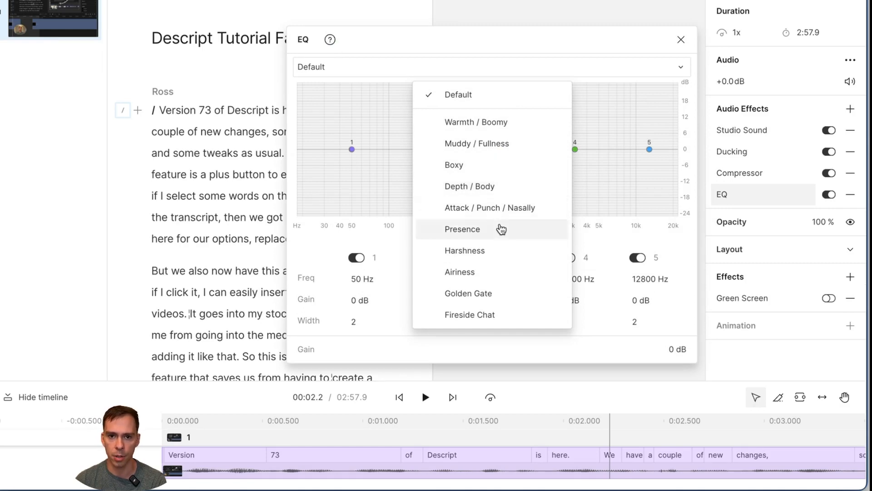
{"action": "left_click", "coordinate": [491, 229]}
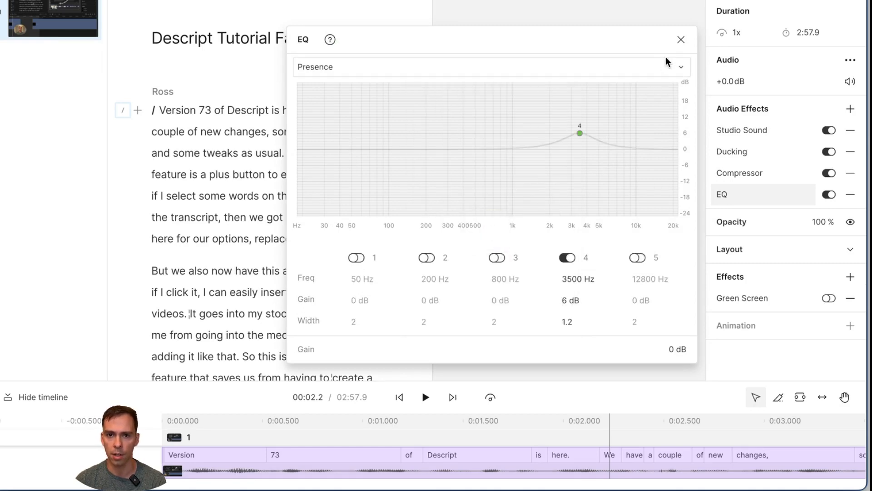
{"action": "left_click", "coordinate": [680, 40]}
Play the scene from its start to hear the combined audio effects, and pause after the first sentence
{"action": "left_click", "coordinate": [399, 397]}
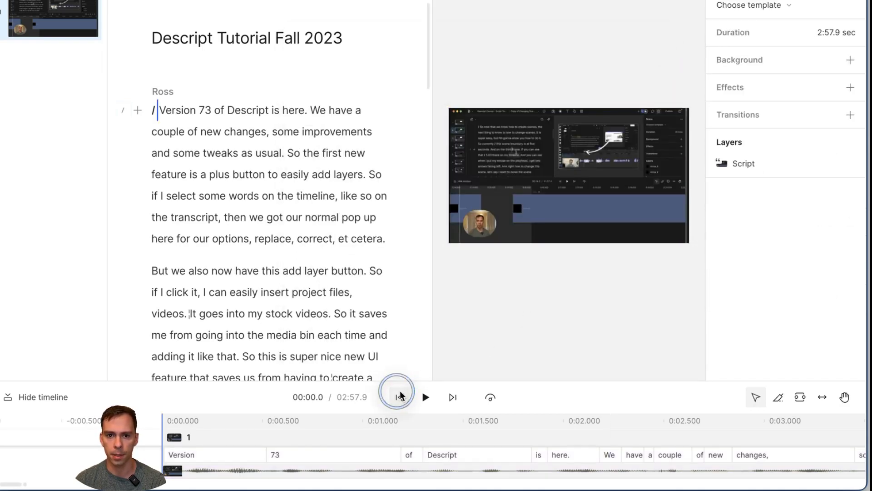
{"action": "left_click", "coordinate": [424, 398]}
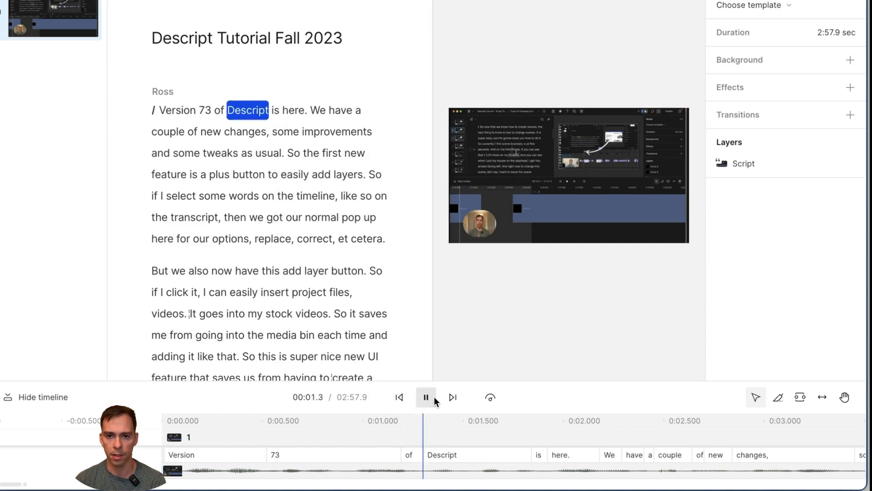
{"action": "left_click", "coordinate": [426, 398]}
Select the script video on the canvas, open its audio volume for editing, and leave without entering a value
{"action": "left_click", "coordinate": [545, 236]}
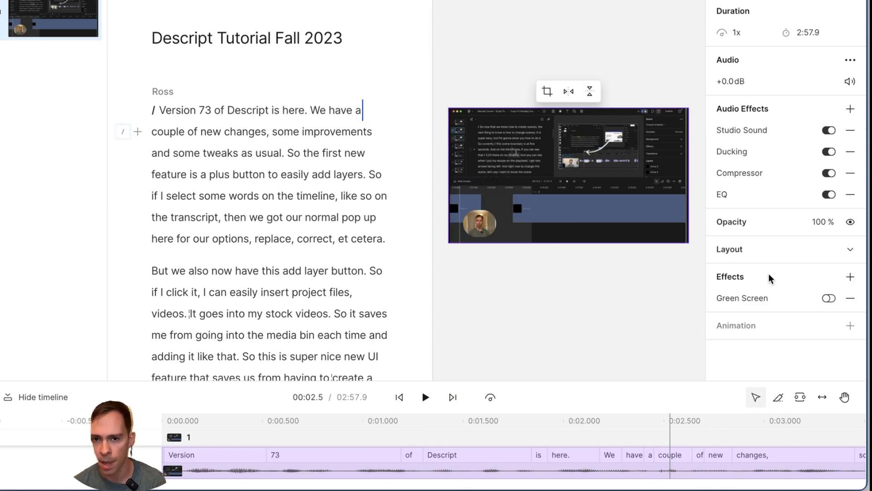
{"action": "left_click", "coordinate": [732, 82]}
{"action": "left_click", "coordinate": [731, 84]}
{"action": "left_click", "coordinate": [729, 82]}
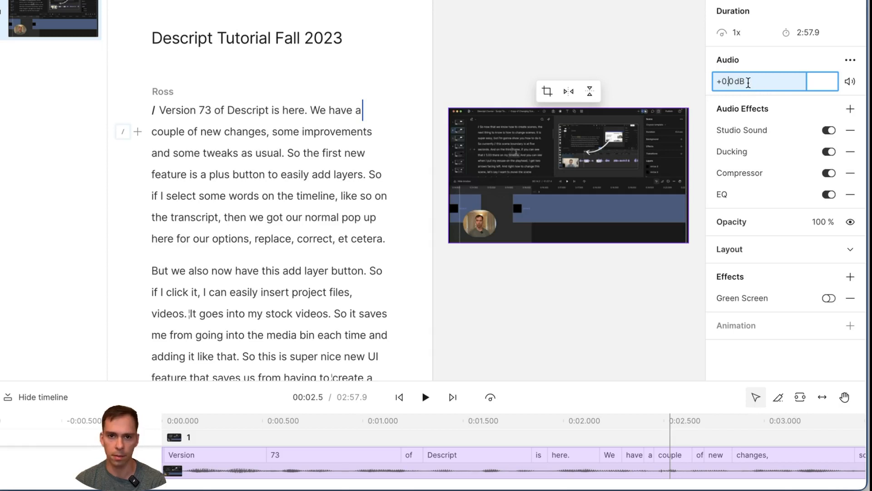
{"action": "left_click", "coordinate": [673, 73]}
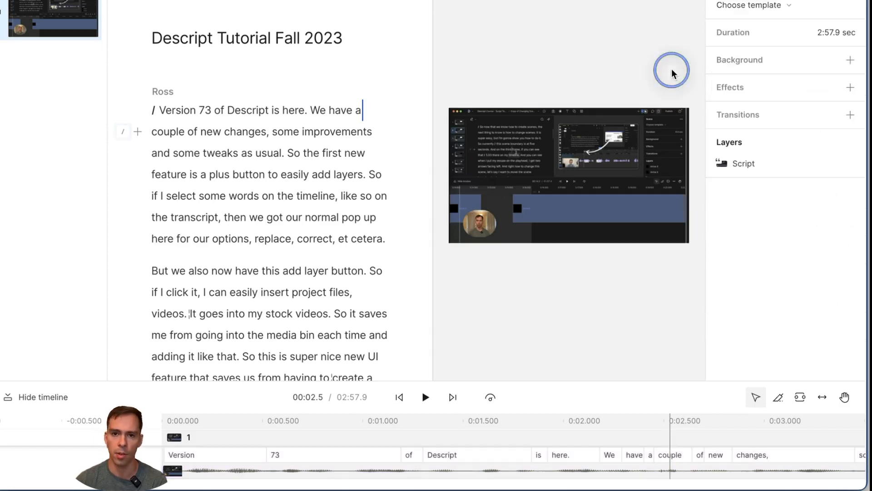
Reselect the script video, inspect its opacity setting, and toggle its visibility off and back on
{"action": "left_click", "coordinate": [599, 208]}
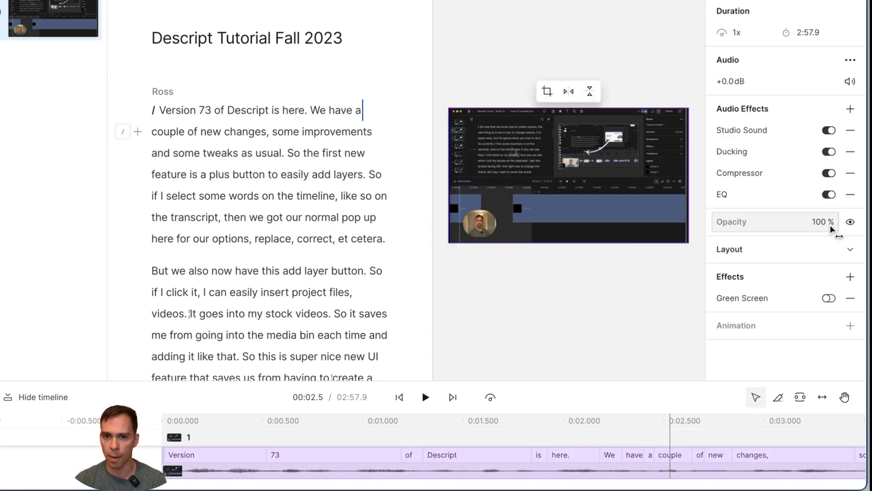
{"action": "mouse_move", "coordinate": [832, 228]}
{"action": "left_mouse_down"}
{"action": "mouse_move", "coordinate": [744, 225]}
{"action": "mouse_move", "coordinate": [827, 222]}
{"action": "left_mouse_up"}
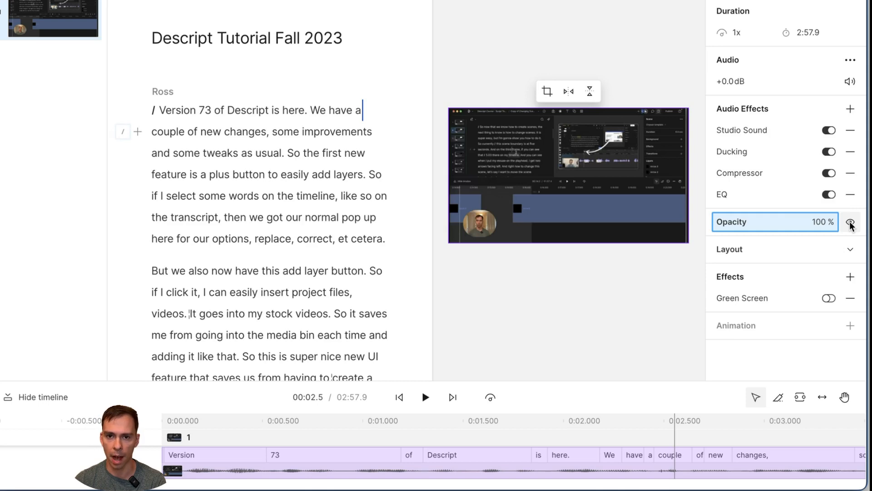
{"action": "left_click", "coordinate": [850, 223]}
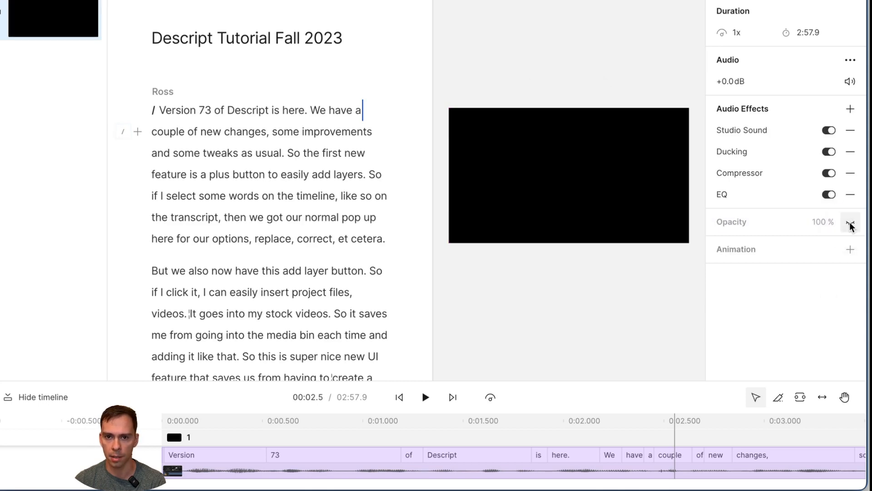
{"action": "left_click", "coordinate": [850, 223]}
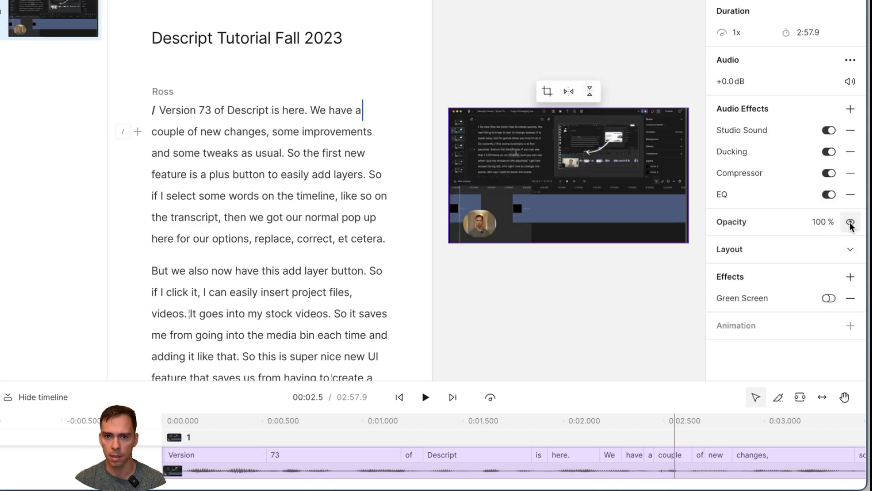
Expand the script video's layout settings and check its resizing and moving handles on the canvas
{"action": "left_click", "coordinate": [851, 251]}
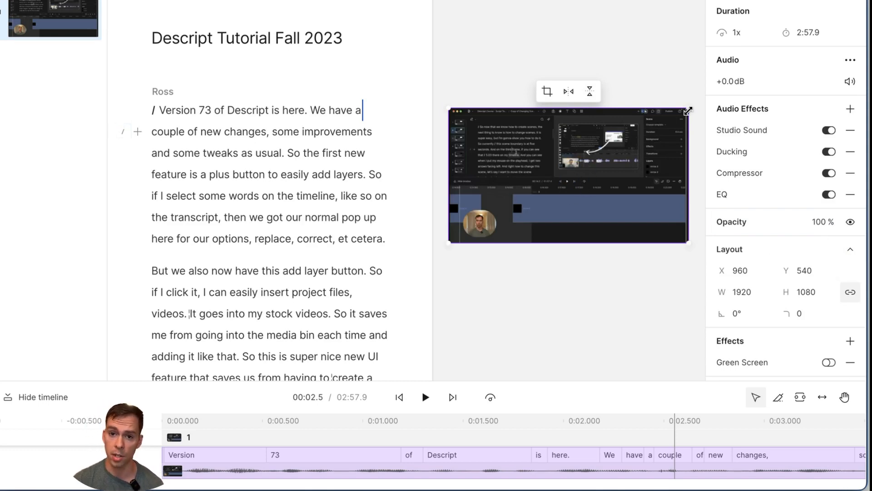
{"action": "mouse_move", "coordinate": [688, 110]}
{"action": "left_mouse_down"}
{"action": "mouse_move", "coordinate": [743, 74]}
{"action": "mouse_move", "coordinate": [689, 108]}
{"action": "left_mouse_up"}
{"action": "mouse_move", "coordinate": [583, 108]}
{"action": "left_mouse_down"}
{"action": "mouse_move", "coordinate": [580, 70]}
{"action": "mouse_move", "coordinate": [584, 108]}
{"action": "left_mouse_up"}
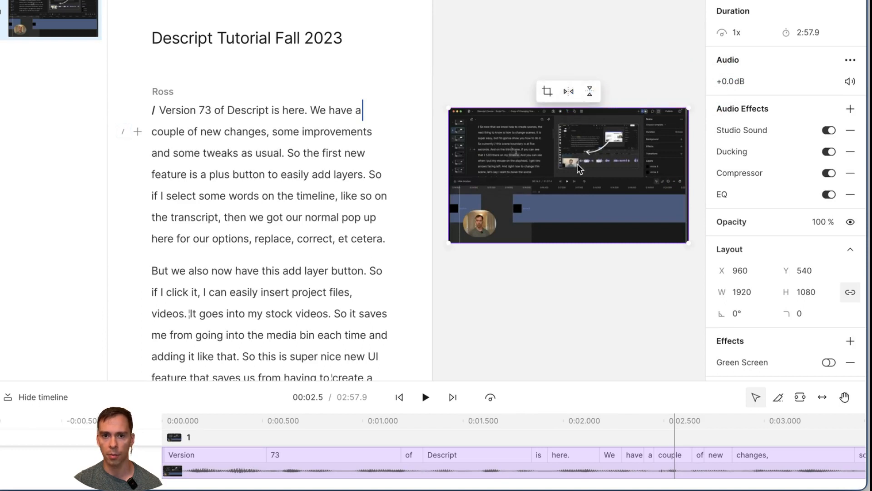
{"action": "mouse_move", "coordinate": [578, 166]}
{"action": "left_mouse_down"}
{"action": "mouse_move", "coordinate": [502, 171]}
{"action": "mouse_move", "coordinate": [618, 182]}
{"action": "mouse_move", "coordinate": [585, 180]}
{"action": "mouse_move", "coordinate": [581, 122]}
{"action": "mouse_move", "coordinate": [581, 179]}
{"action": "left_mouse_up"}
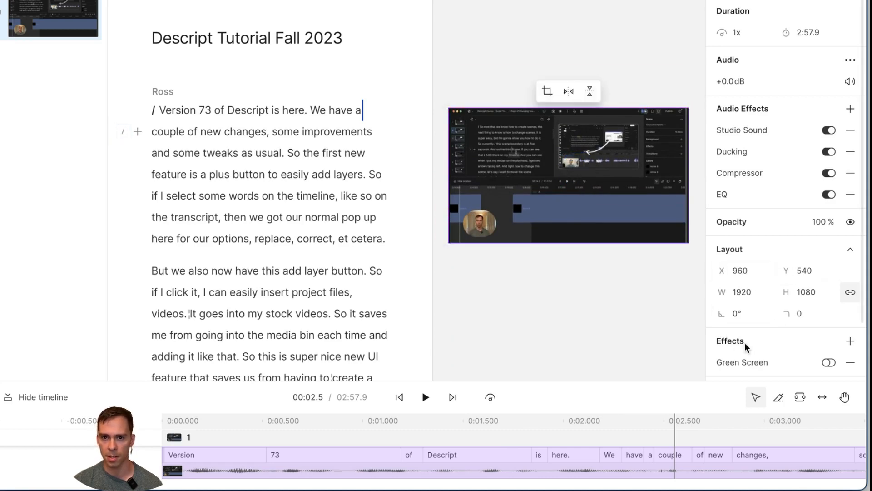
Try an X position of 1500 for the script video, and undo the change
{"action": "left_click", "coordinate": [754, 274]}
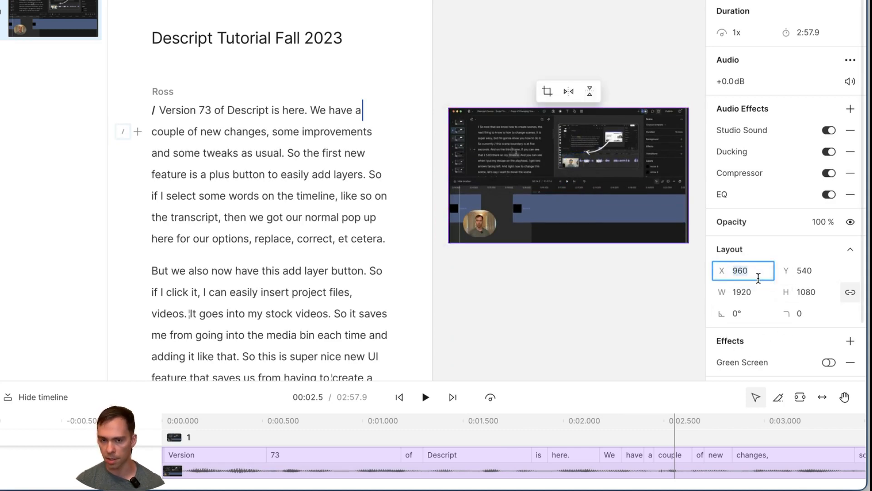
{"action": "type", "text": "1500"}
{"action": "key", "text": "Return"}
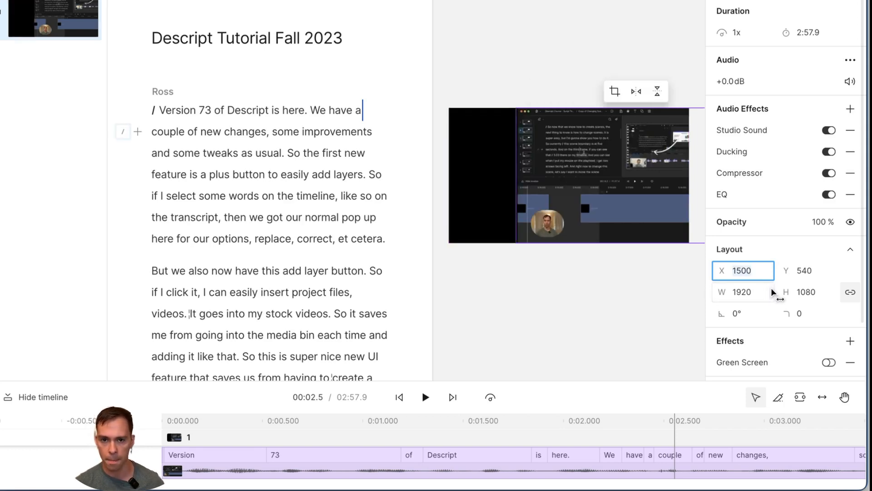
{"action": "key", "text": "super+z"}
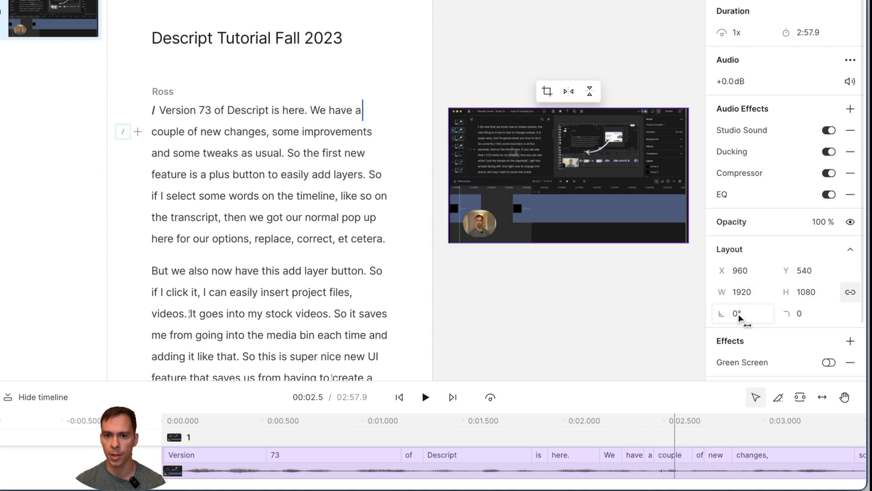
Inspect the script video's rotation and corner radius settings, then deselect and reselect the video on the canvas
{"action": "mouse_move", "coordinate": [744, 315]}
{"action": "left_mouse_down"}
{"action": "mouse_move", "coordinate": [773, 314]}
{"action": "mouse_move", "coordinate": [734, 313]}
{"action": "left_mouse_up"}
{"action": "left_click_drag", "start_coordinate": [800, 315], "coordinate": [865, 324]}
{"action": "left_click", "coordinate": [612, 289]}
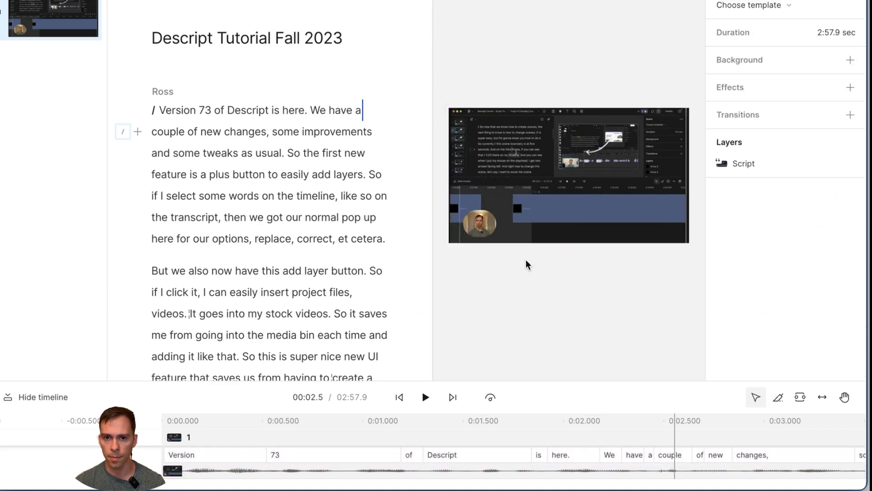
{"action": "left_click", "coordinate": [515, 213]}
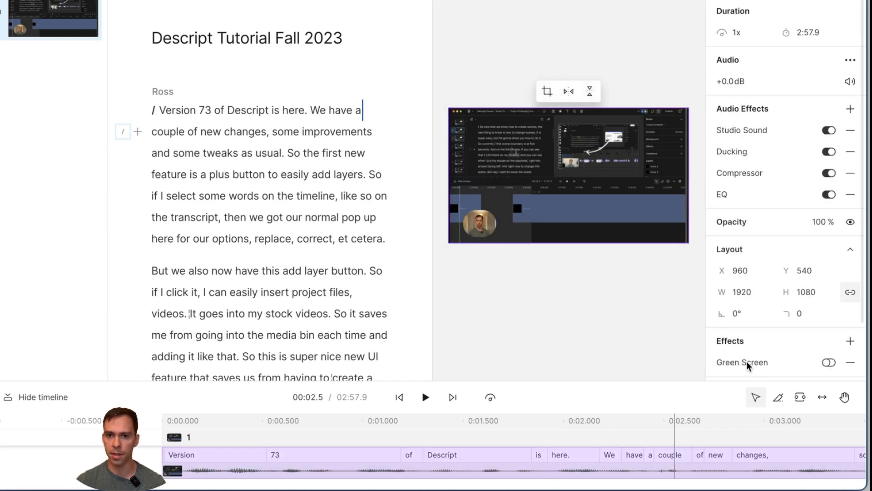
Add a Zoom in animation to the script video, and remove it again
{"action": "scroll", "coordinate": [740, 353], "scroll_direction": "down", "scroll_amount": 3}
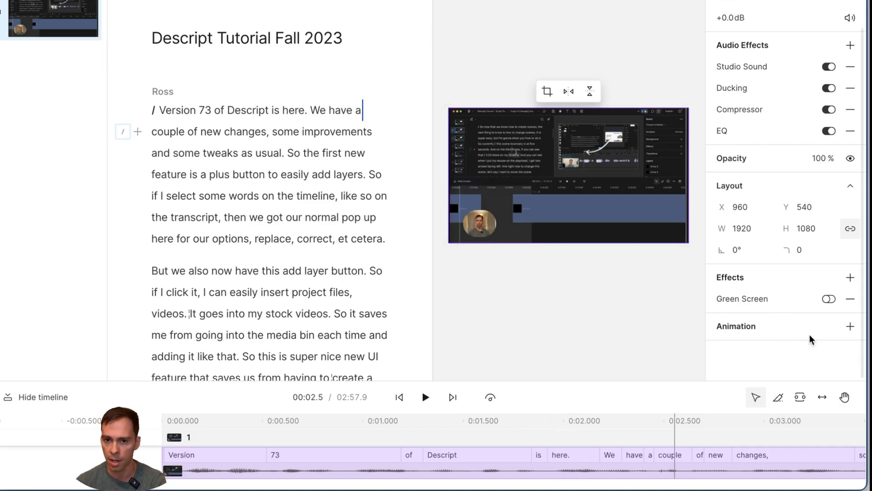
{"action": "left_click", "coordinate": [849, 326]}
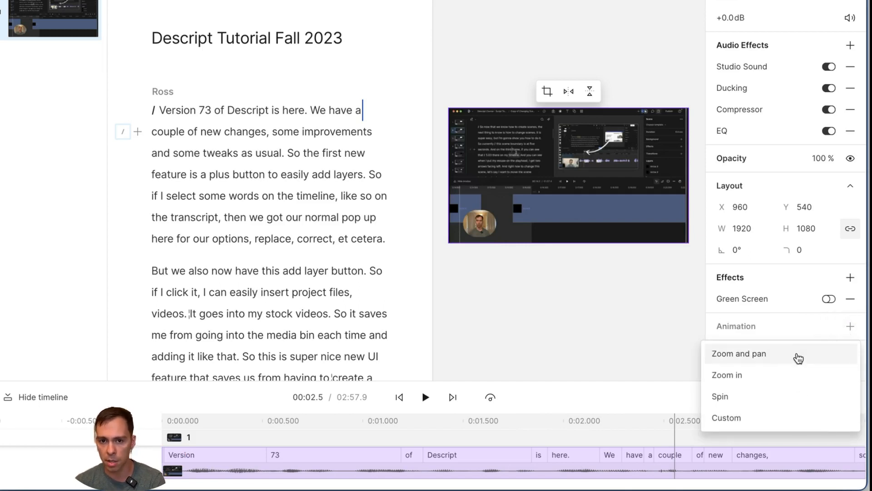
{"action": "left_click", "coordinate": [738, 384]}
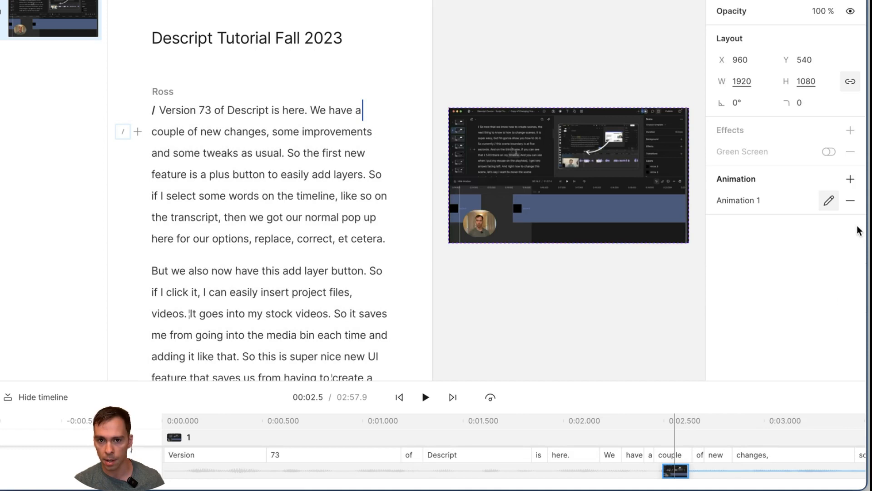
{"action": "left_click", "coordinate": [850, 200]}
{"action": "scroll", "coordinate": [845, 344], "scroll_direction": "down", "scroll_amount": 2}
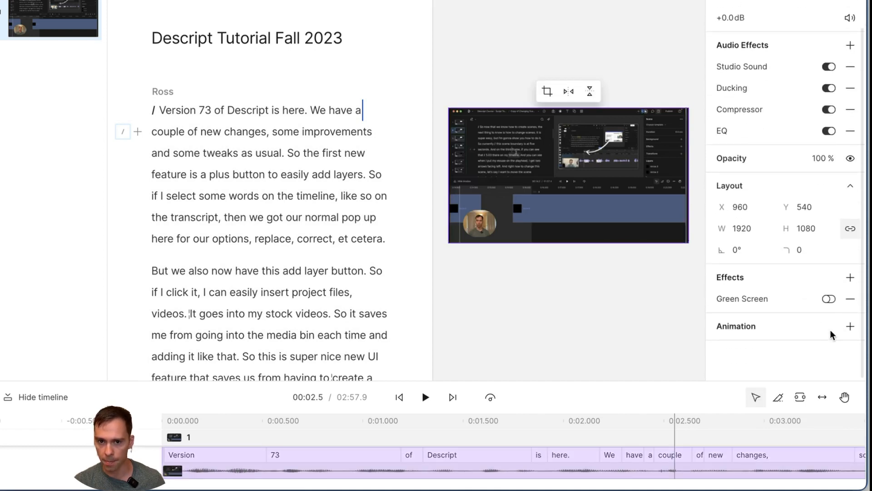
Add a Custom animation to the script video, starting at the 2.5-second playhead position
{"action": "left_click", "coordinate": [850, 327]}
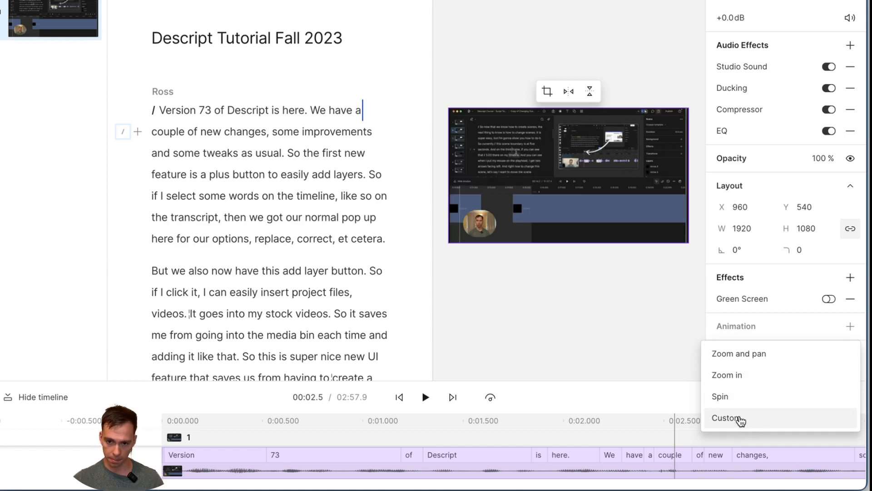
{"action": "left_click", "coordinate": [741, 421]}
{"action": "scroll", "coordinate": [691, 468], "scroll_direction": "right", "scroll_amount": 5}
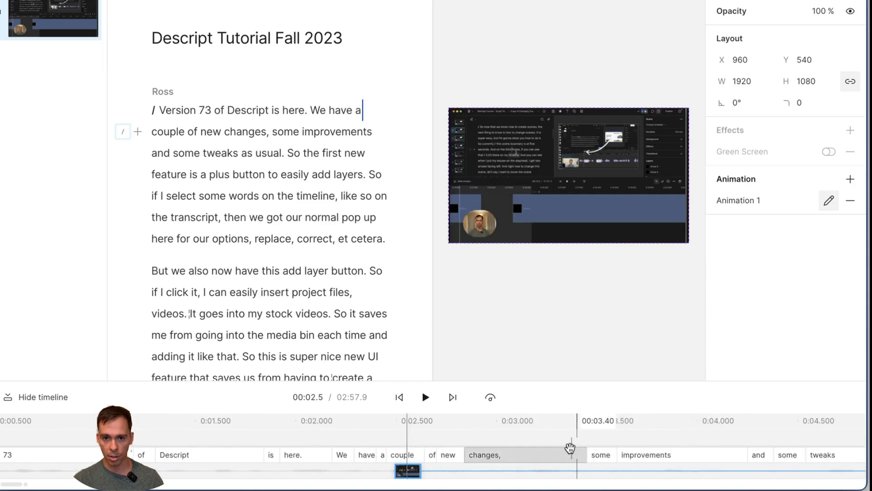
{"action": "scroll", "coordinate": [530, 449], "scroll_direction": "right", "scroll_amount": 5}
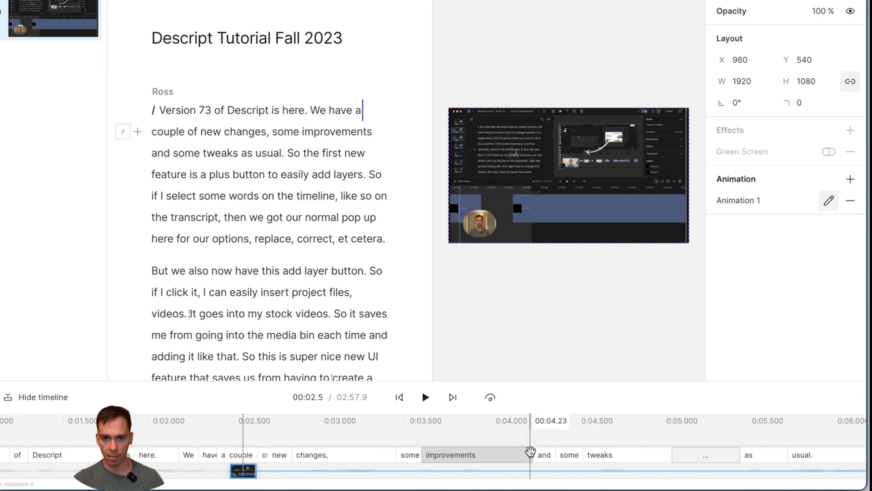
{"action": "scroll", "coordinate": [532, 452], "scroll_direction": "right", "scroll_amount": 1}
{"action": "scroll", "coordinate": [532, 454], "scroll_direction": "down", "scroll_amount": 5}
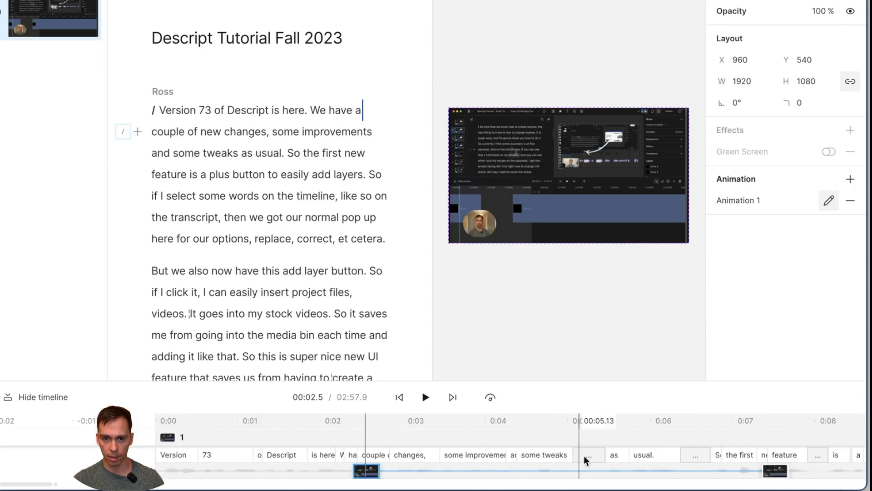
{"action": "scroll", "coordinate": [629, 473], "scroll_direction": "up", "scroll_amount": 1}
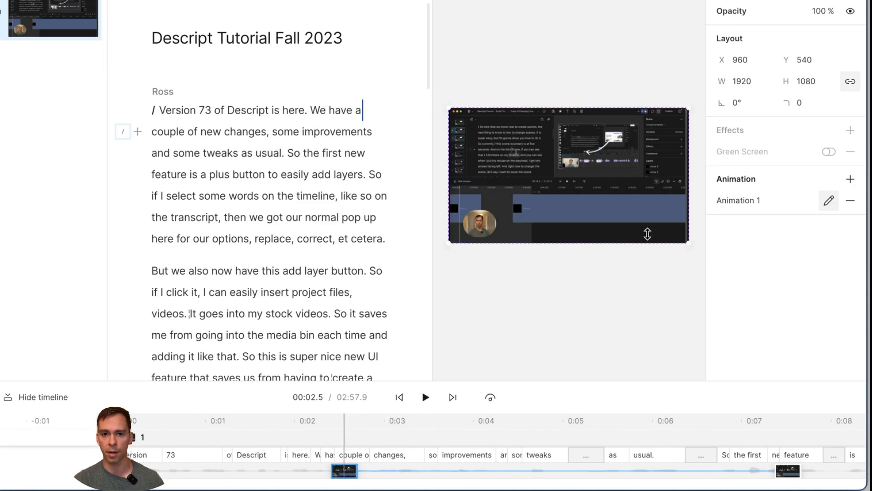
Enlarge the video to about 3107 × 1748 at the animation's end keyframe, and play the animation from just before its start keyframe
{"action": "left_click", "coordinate": [792, 476]}
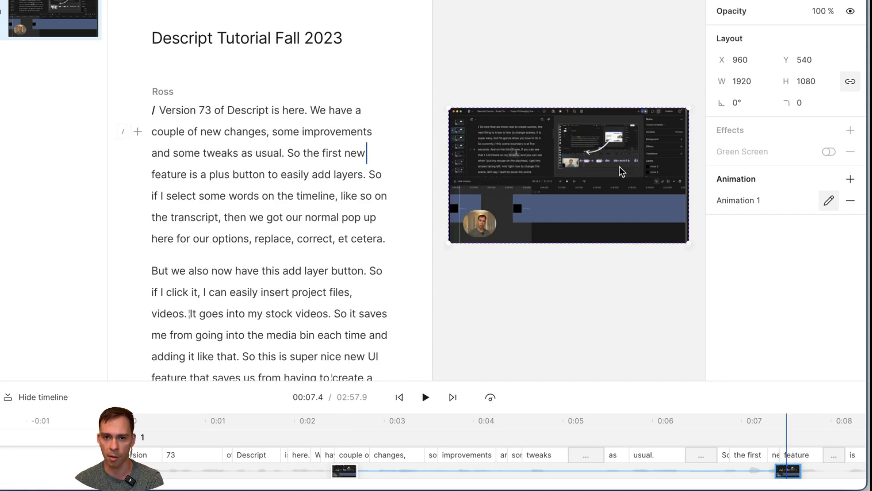
{"action": "left_click_drag", "start_coordinate": [688, 108], "coordinate": [839, 11]}
{"action": "left_click", "coordinate": [329, 439]}
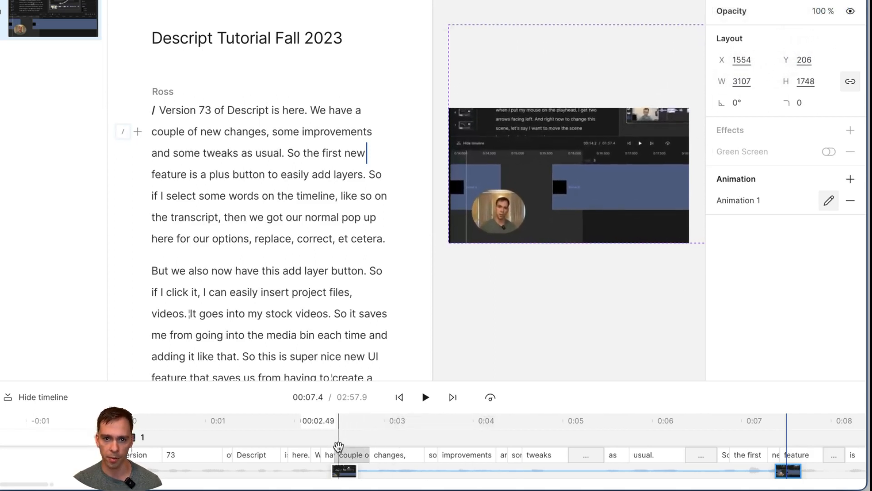
{"action": "left_click", "coordinate": [426, 398]}
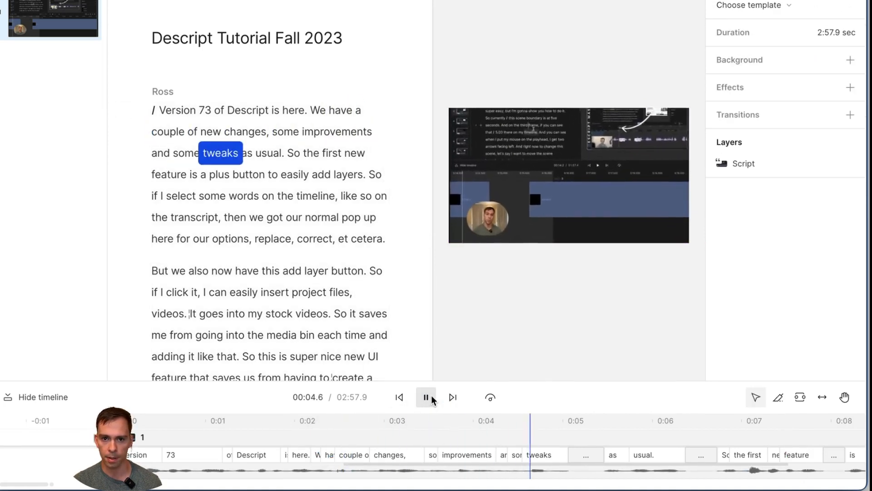
{"action": "left_click", "coordinate": [425, 397]}
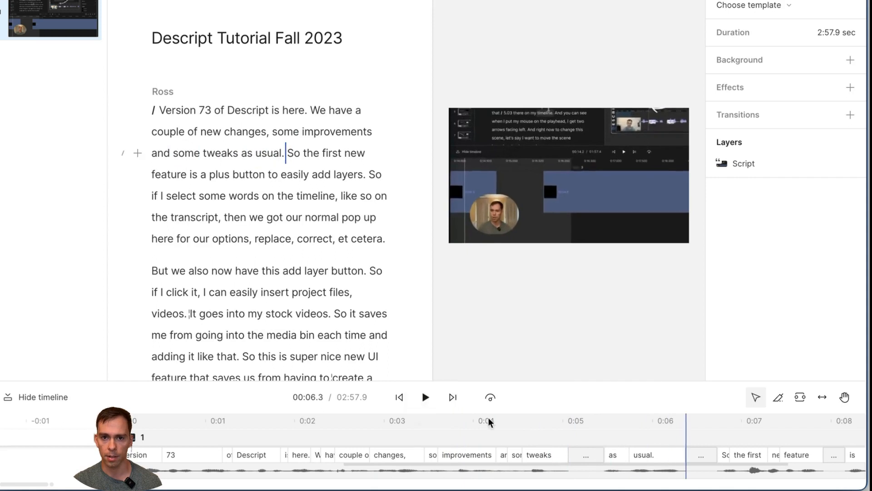
Reopen the script video's custom animation for editing and resize the video at its end keyframe to about 1963 × 1080
{"action": "left_click", "coordinate": [588, 159]}
{"action": "scroll", "coordinate": [812, 268], "scroll_direction": "down", "scroll_amount": 2}
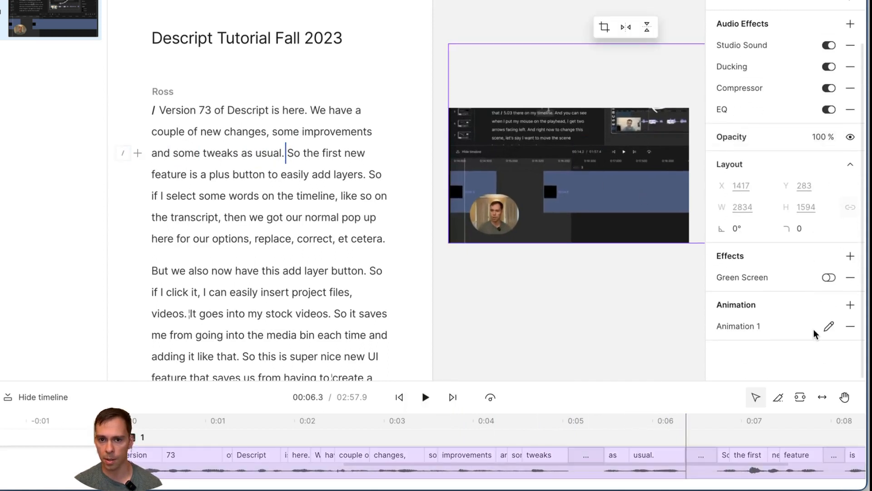
{"action": "left_click", "coordinate": [829, 326]}
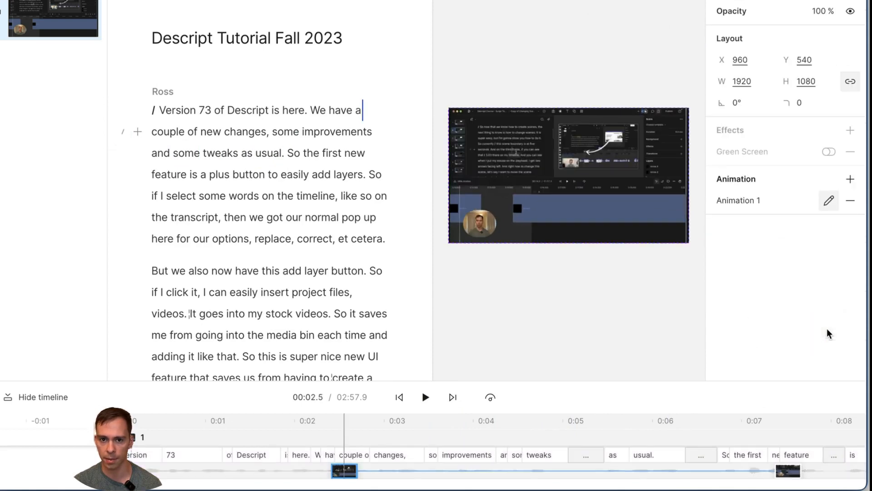
{"action": "left_click", "coordinate": [788, 471]}
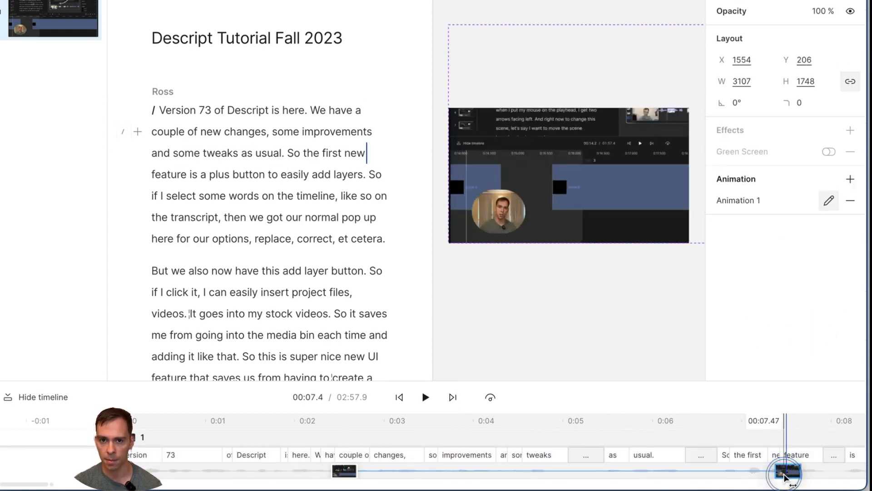
{"action": "left_click_drag", "start_coordinate": [449, 28], "coordinate": [470, 165]}
{"action": "left_click_drag", "start_coordinate": [573, 106], "coordinate": [573, 108]}
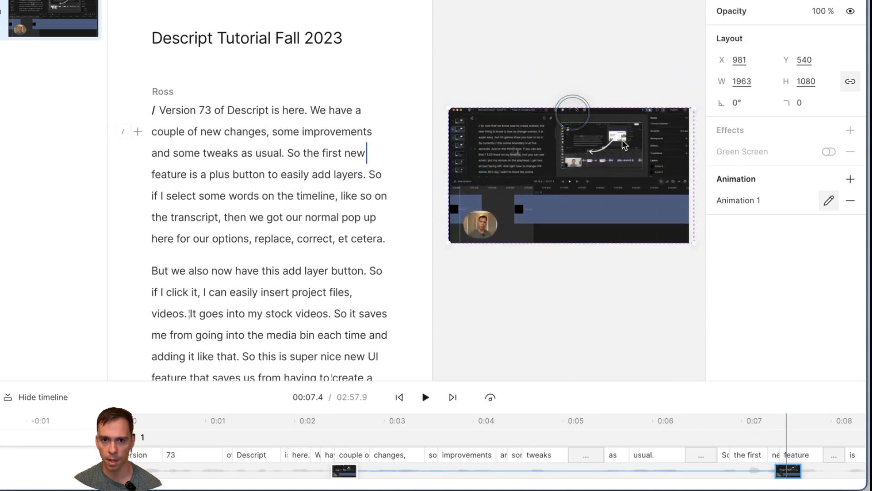
Try moving and rotating the video at the end keyframe, and return it to its position and 0° rotation
{"action": "left_click_drag", "start_coordinate": [551, 203], "coordinate": [702, 228]}
{"action": "left_click_drag", "start_coordinate": [668, 203], "coordinate": [519, 181]}
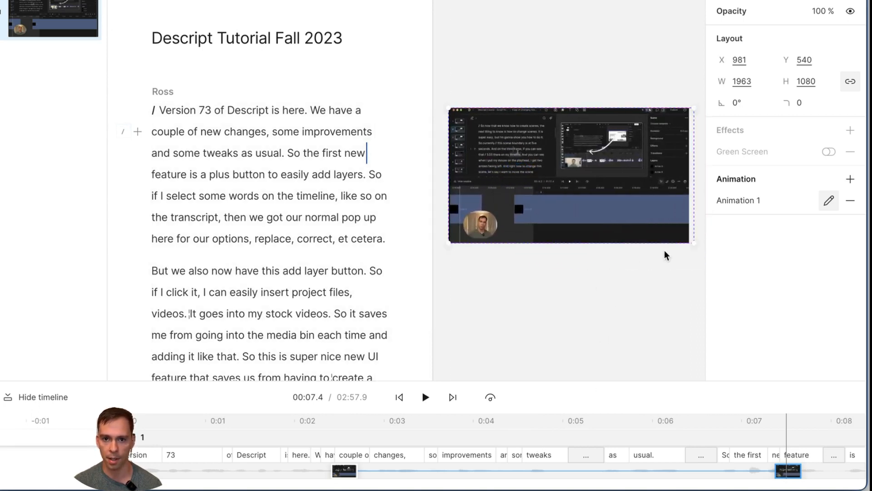
{"action": "left_click_drag", "start_coordinate": [691, 249], "coordinate": [719, 274]}
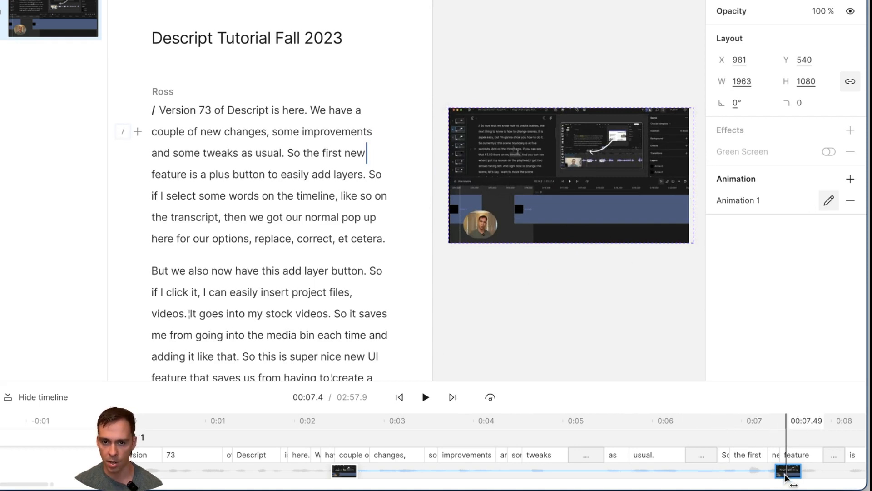
Move the animation's end keyframe to about 3.2 seconds and enlarge the video there beyond the canvas
{"action": "left_click_drag", "start_coordinate": [787, 475], "coordinate": [407, 475]}
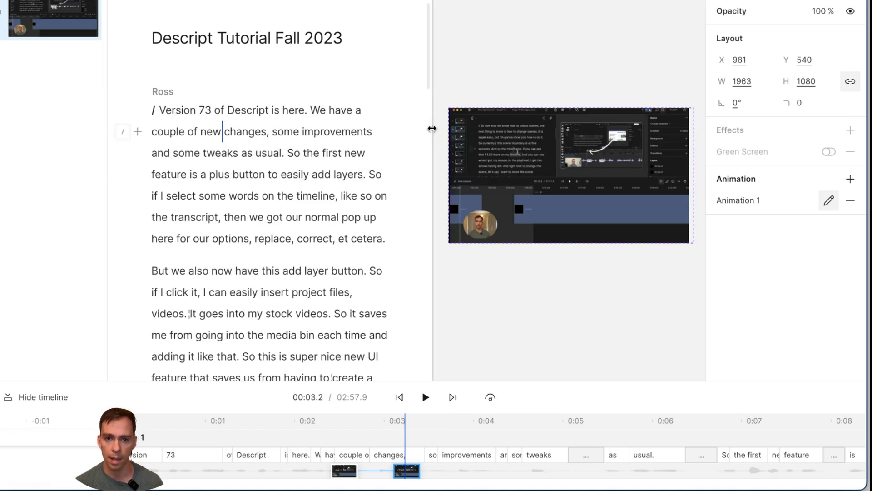
{"action": "left_click_drag", "start_coordinate": [577, 108], "coordinate": [581, 51]}
Play the shortened zoom animation from about 2.3 seconds, and pause once it has finished
{"action": "left_click", "coordinate": [326, 440]}
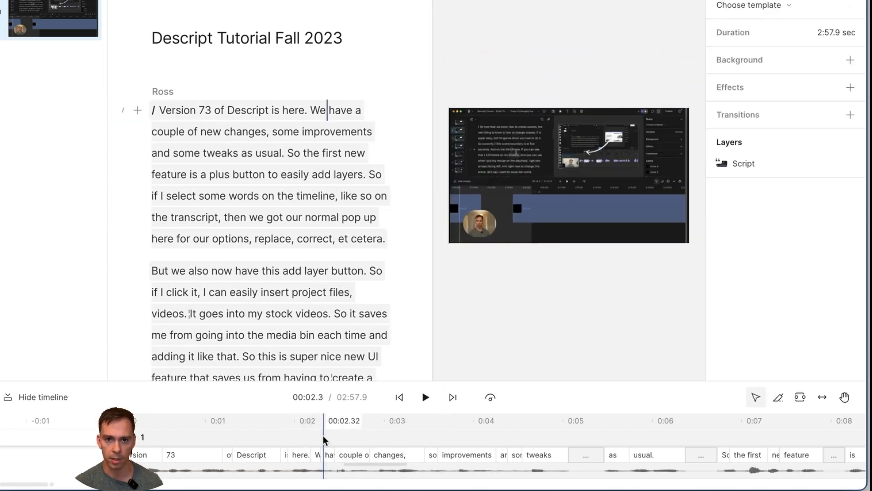
{"action": "key", "text": "space"}
{"action": "key", "text": "space"}
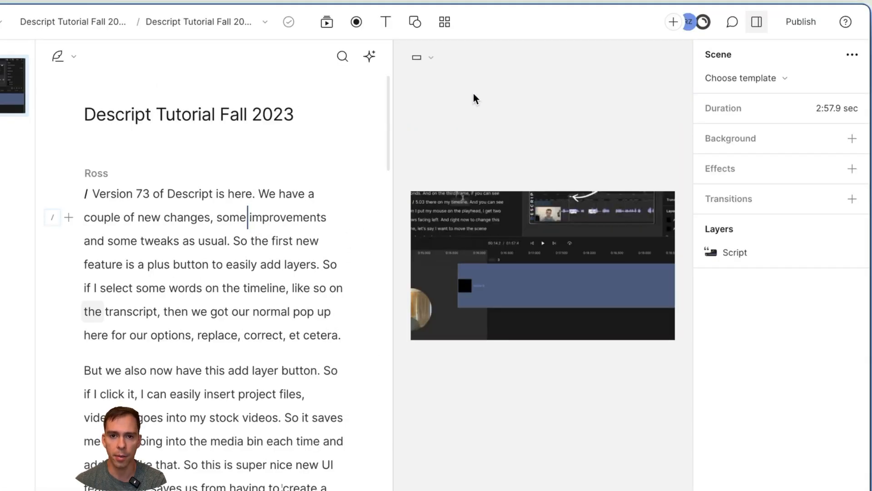
Add a Title text layer to the scene and replace its placeholder text with "Video 1"
{"action": "left_click", "coordinate": [386, 24]}
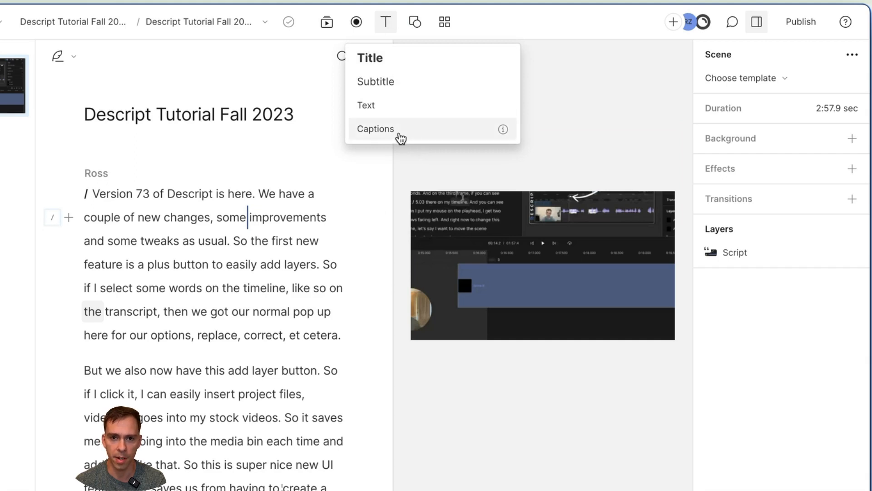
{"action": "left_click", "coordinate": [387, 23]}
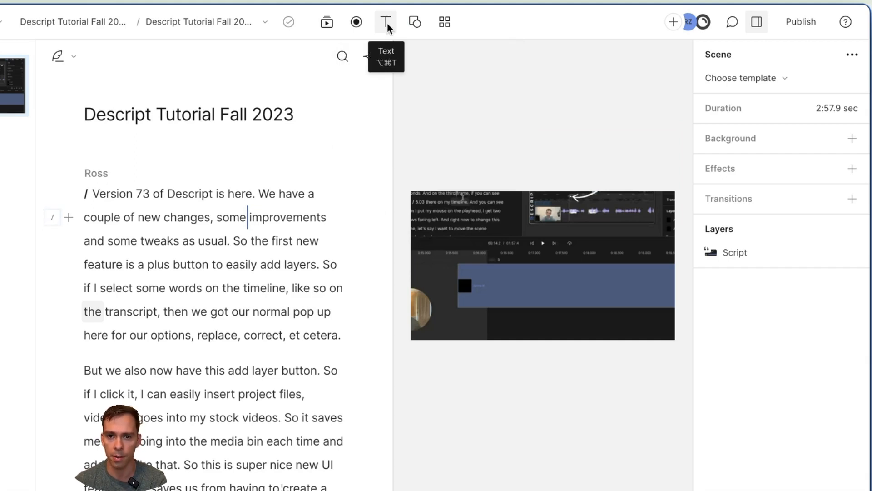
{"action": "left_click", "coordinate": [387, 23]}
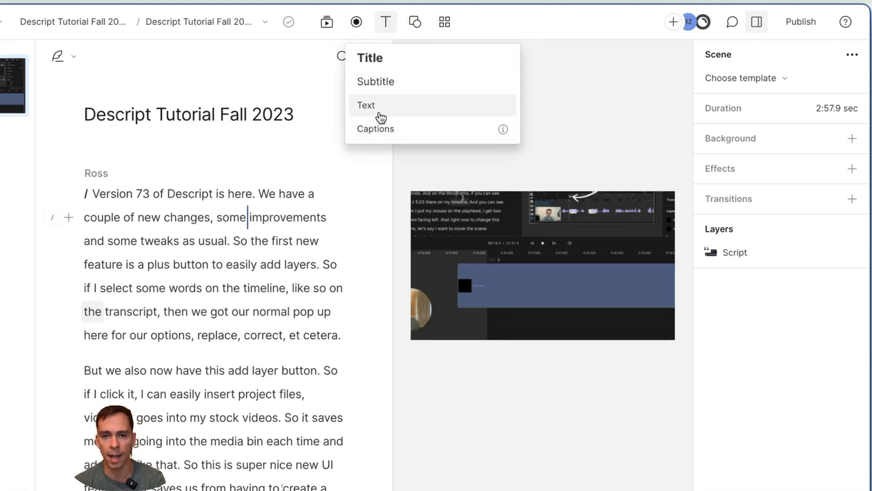
{"action": "left_click", "coordinate": [422, 72]}
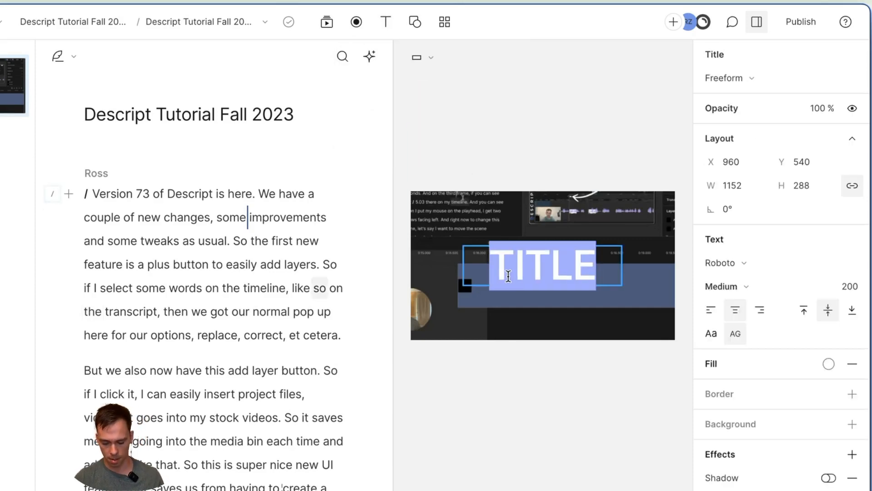
{"action": "type", "text": "Video 1"}
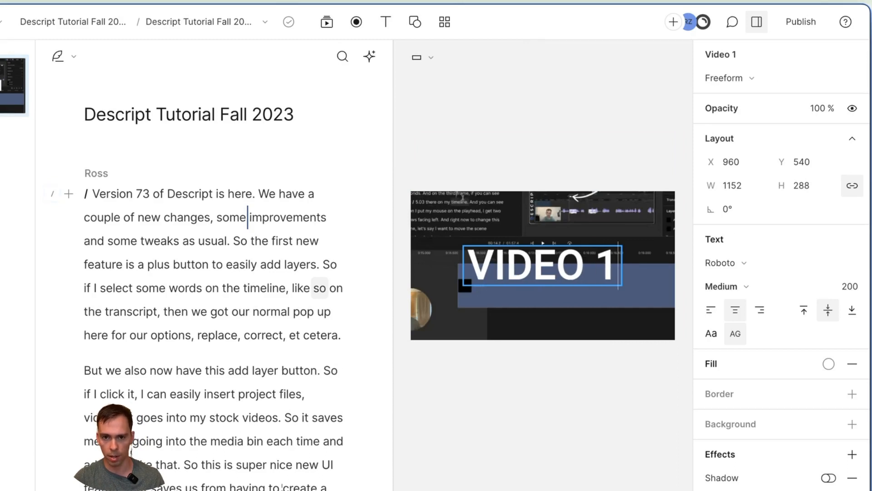
Select the "Video 1" title and look through its font and weight options, keeping Roboto and Medium
{"action": "key", "text": "Return"}
{"action": "key", "text": "BackSpace"}
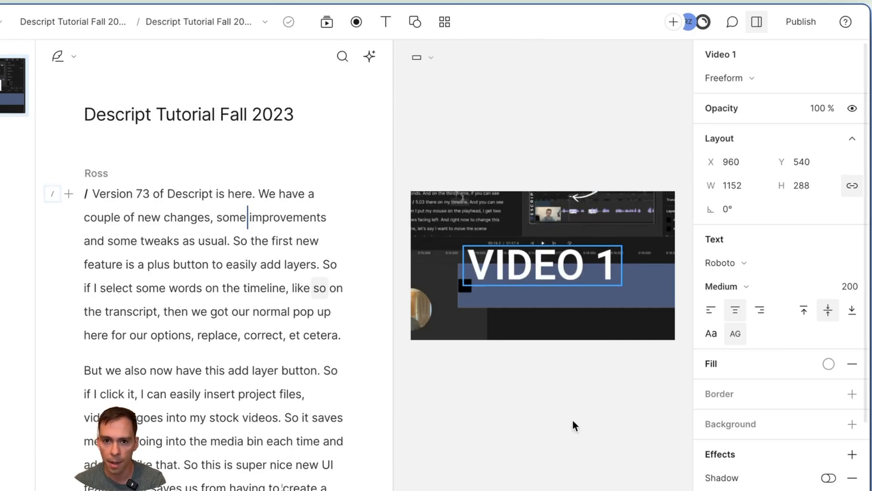
{"action": "left_click", "coordinate": [573, 418]}
{"action": "left_click", "coordinate": [533, 272]}
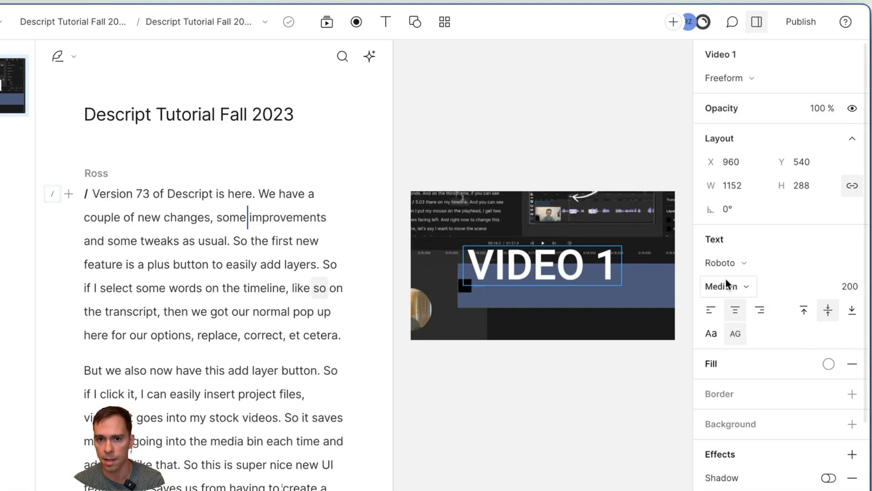
{"action": "left_click", "coordinate": [735, 266]}
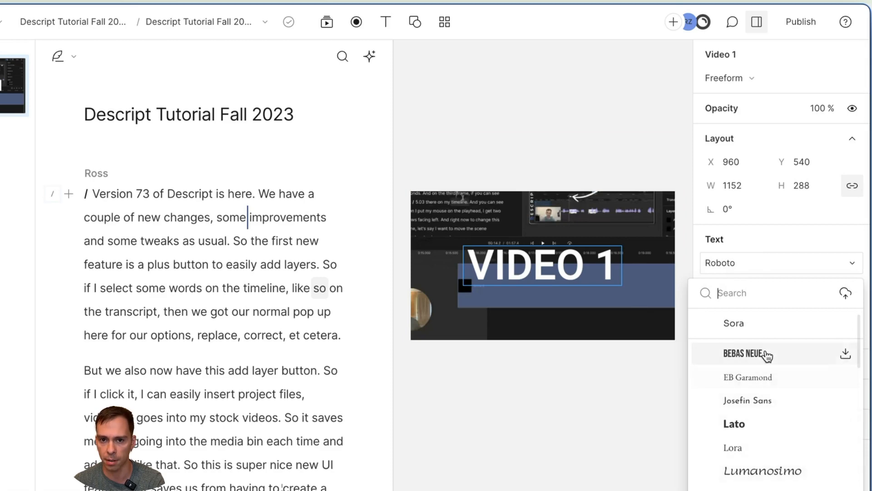
{"action": "left_click", "coordinate": [733, 259]}
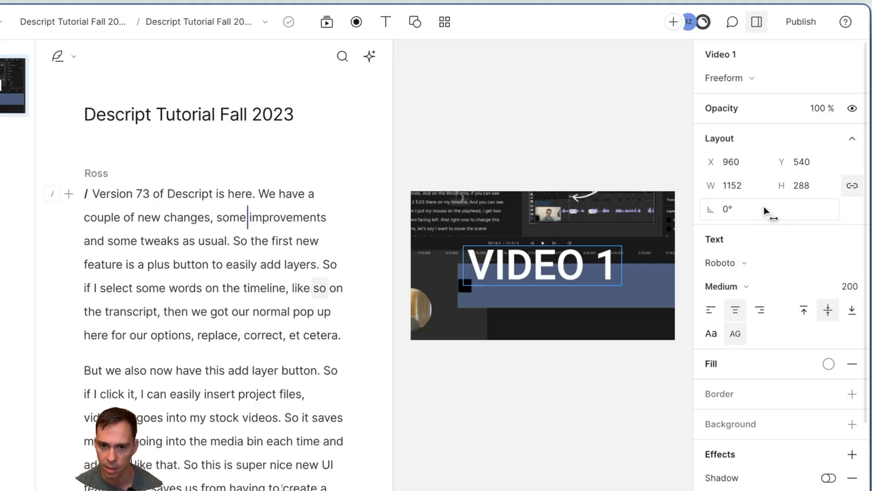
{"action": "left_click", "coordinate": [412, 488]}
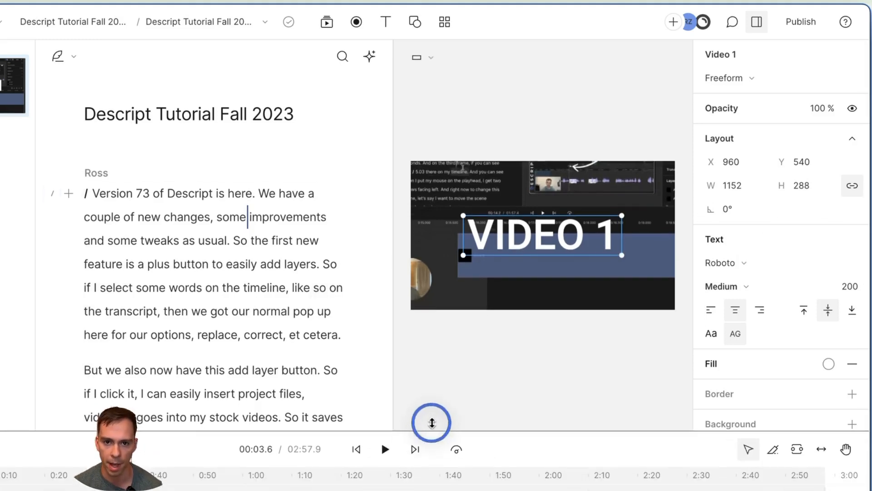
{"action": "left_click", "coordinate": [749, 287]}
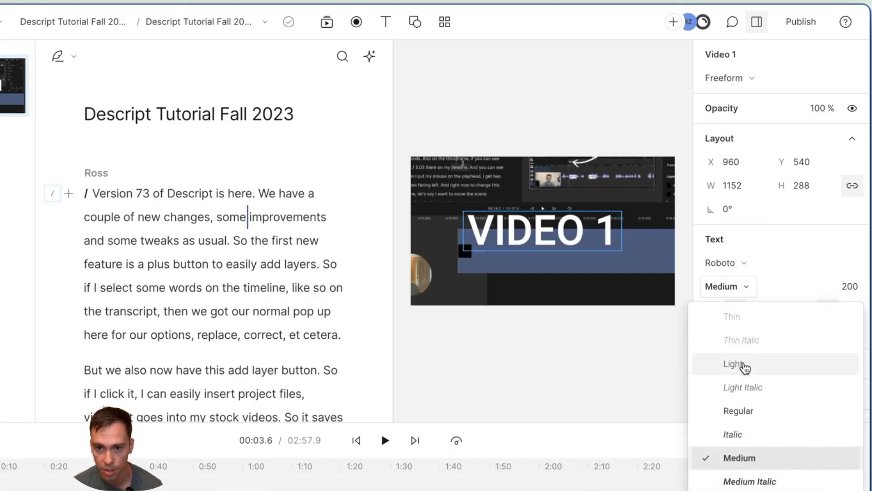
{"action": "left_click", "coordinate": [726, 458]}
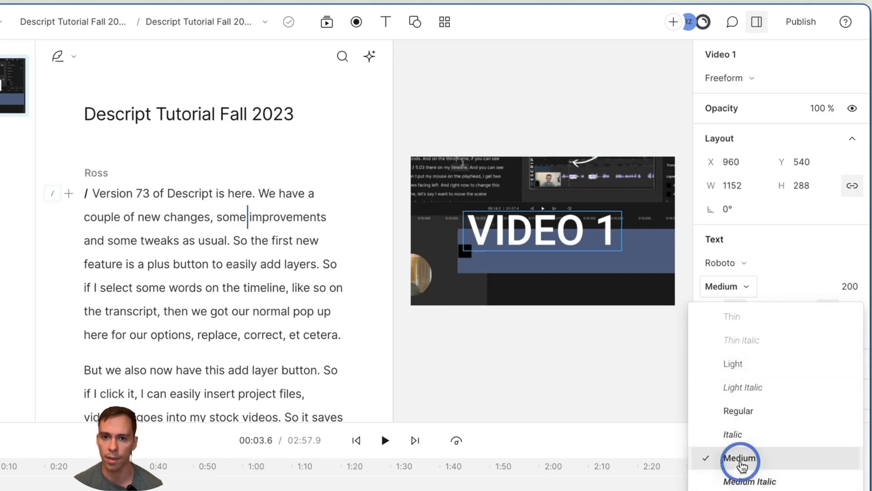
Set the title's font size to 150 and keep its text horizontally centered
{"action": "left_click", "coordinate": [849, 288]}
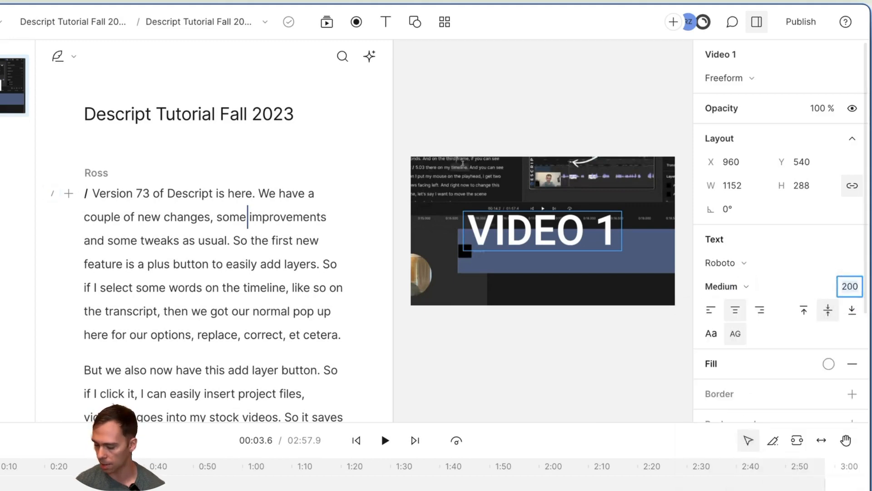
{"action": "type", "text": "150"}
{"action": "key", "text": "Return"}
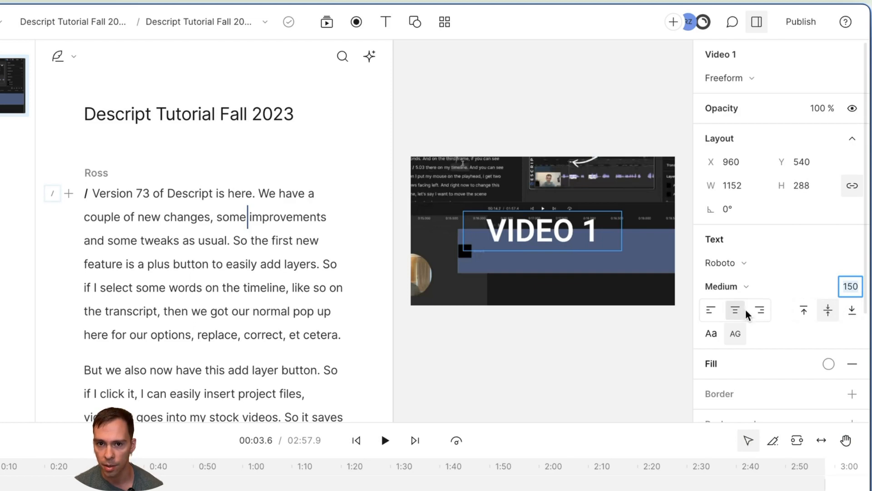
{"action": "left_click", "coordinate": [758, 310]}
{"action": "left_click", "coordinate": [722, 314]}
{"action": "left_click", "coordinate": [730, 313]}
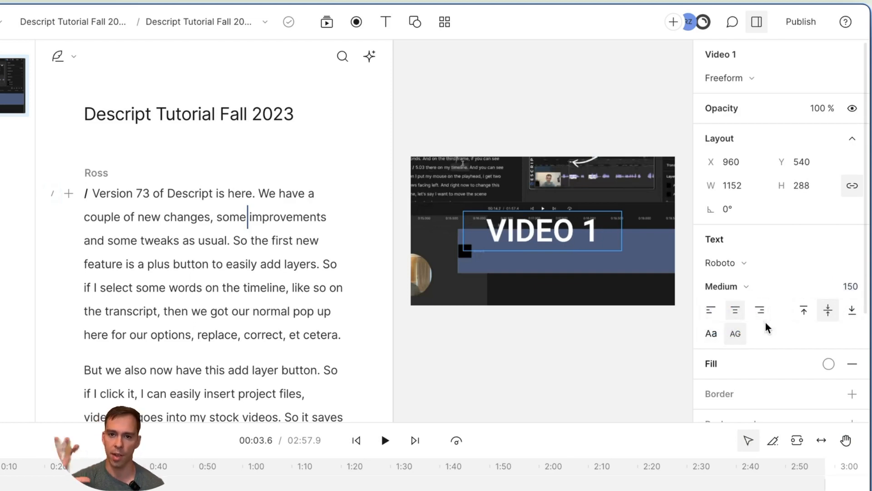
Enlarge the timeline area and delete the "Video 1" title layer from the scene
{"action": "left_click", "coordinate": [522, 359]}
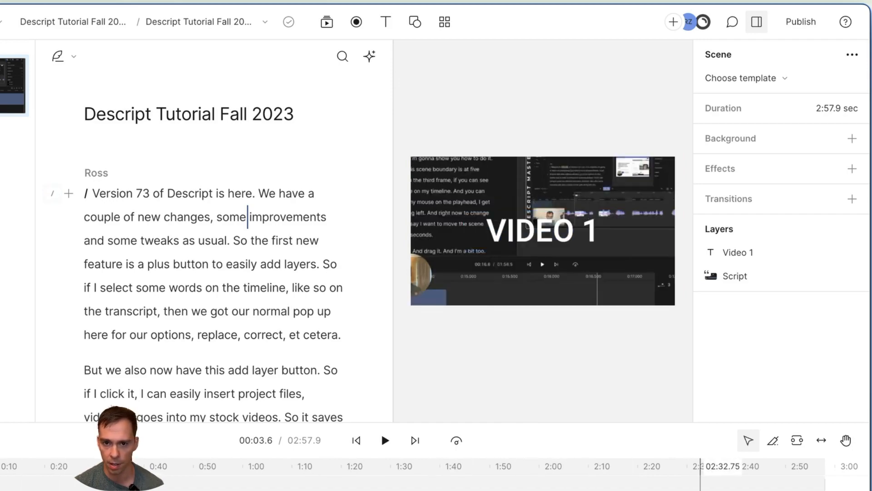
{"action": "left_click", "coordinate": [701, 466]}
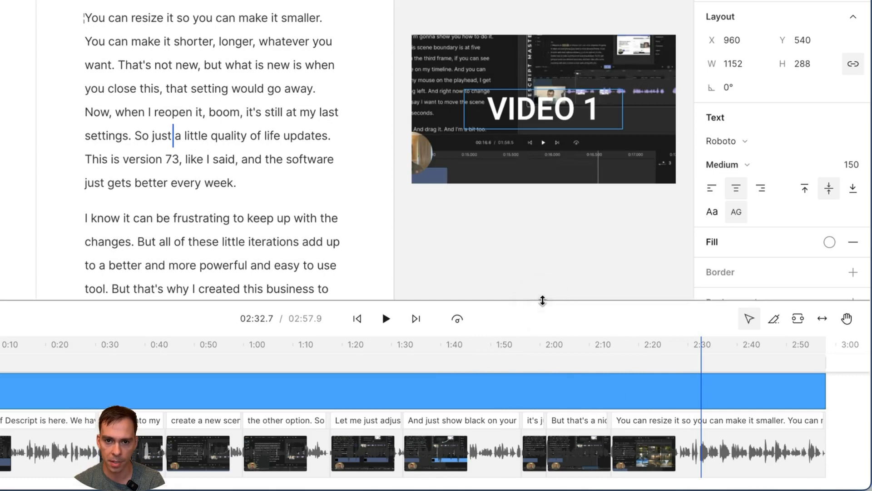
{"action": "left_click_drag", "start_coordinate": [542, 299], "coordinate": [552, 174]}
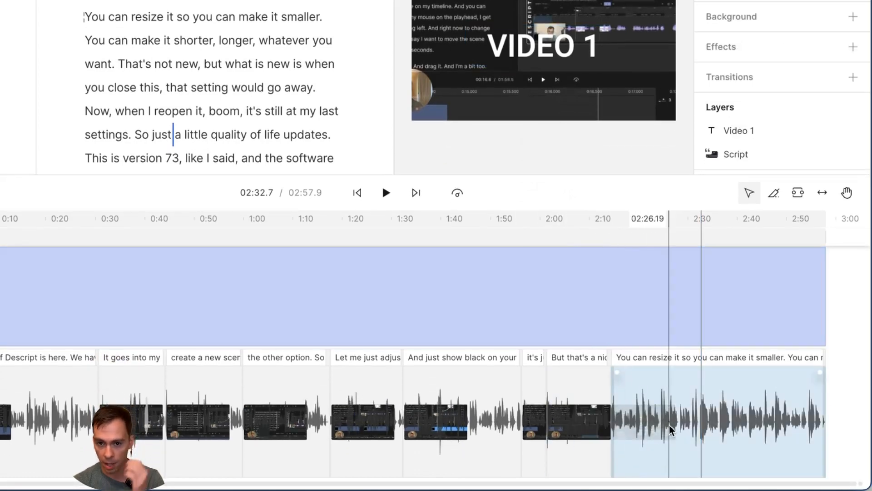
{"action": "left_click", "coordinate": [669, 424]}
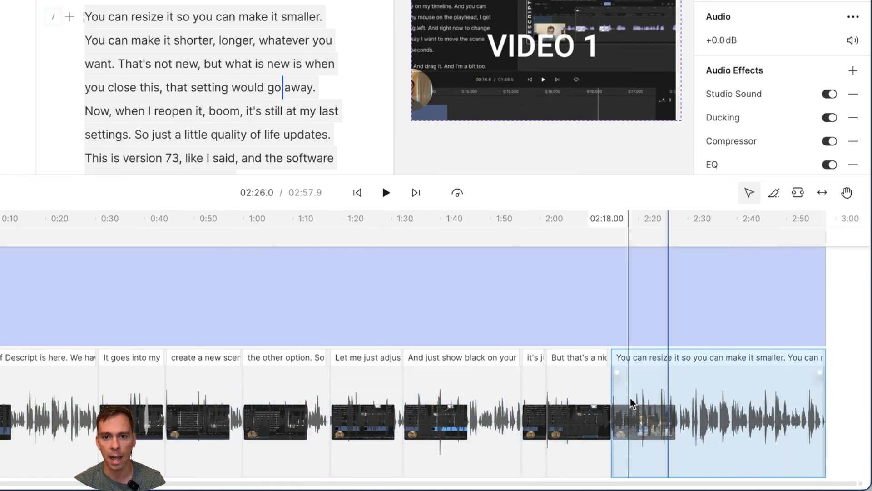
{"action": "left_click", "coordinate": [681, 316]}
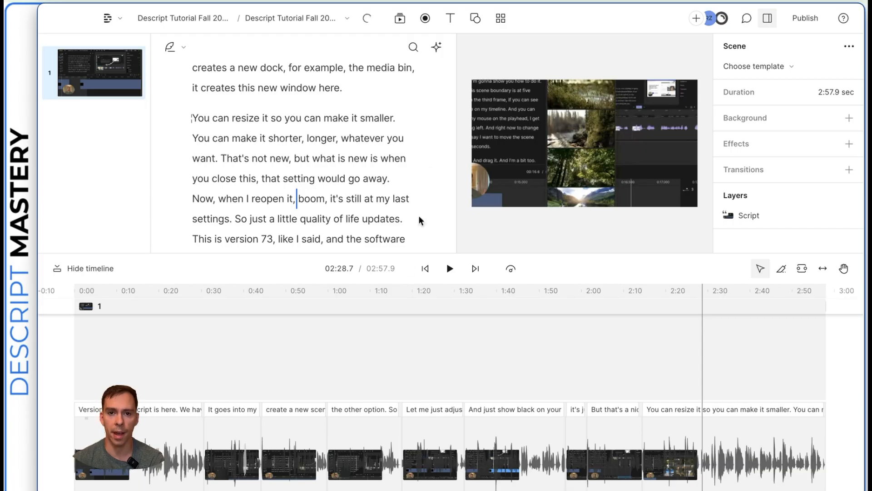
Add a Captions layer to the scene and return the playhead to the start of the video
{"action": "left_click", "coordinate": [450, 19]}
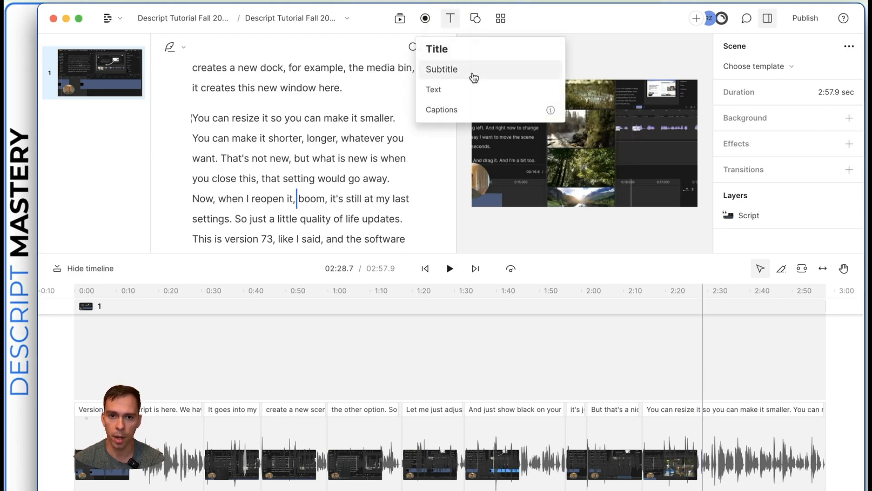
{"action": "left_click", "coordinate": [443, 110]}
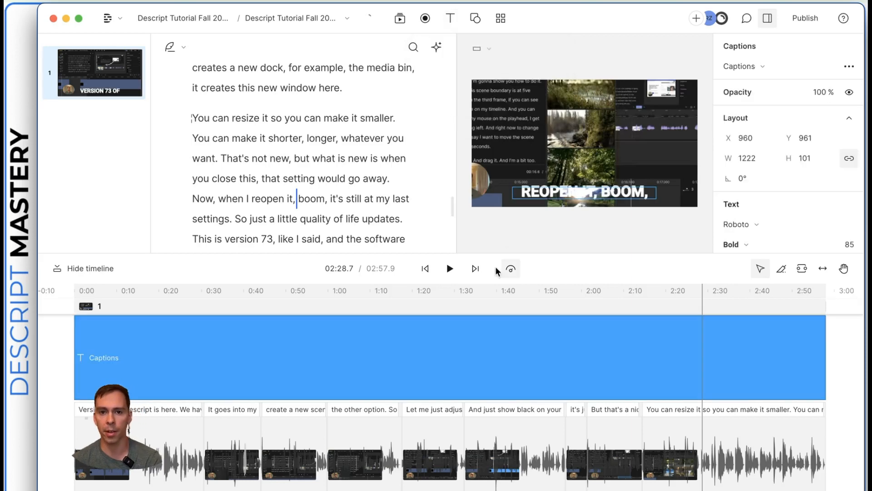
{"action": "left_click", "coordinate": [434, 275]}
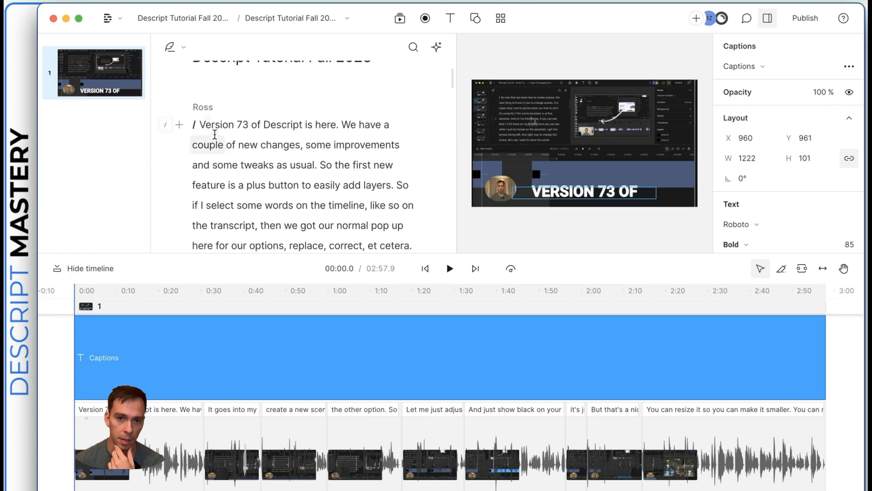
Select the captions on the canvas and examine their layout, text, style and effects settings
{"action": "left_click_drag", "start_coordinate": [199, 126], "coordinate": [370, 209]}
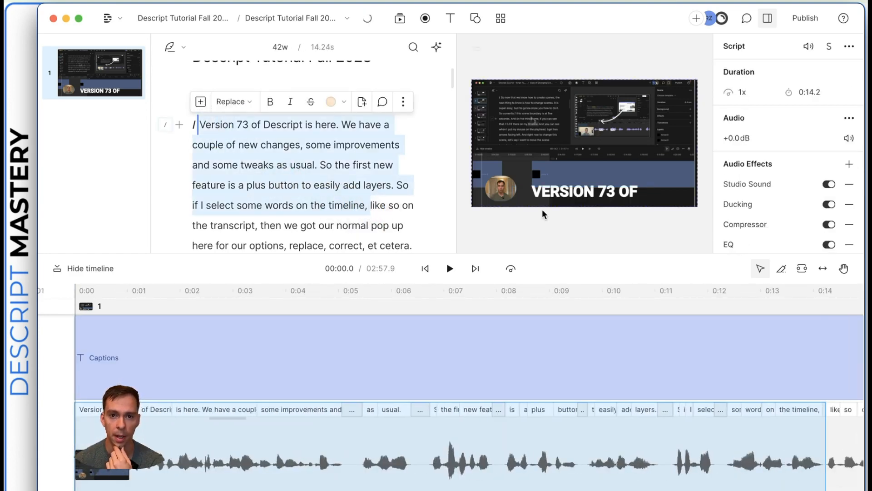
{"action": "left_click", "coordinate": [426, 268]}
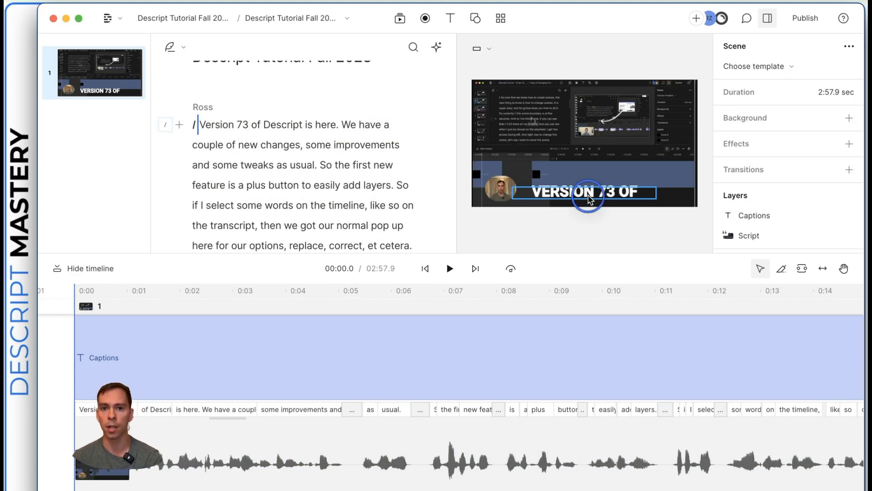
{"action": "left_click", "coordinate": [589, 198]}
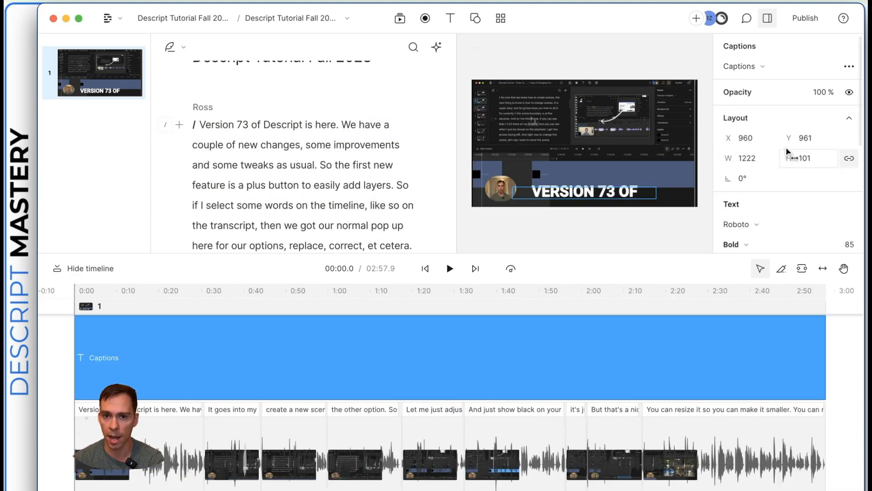
{"action": "scroll", "coordinate": [782, 191], "scroll_direction": "down", "scroll_amount": 2}
{"action": "scroll", "coordinate": [781, 191], "scroll_direction": "down", "scroll_amount": 7}
{"action": "scroll", "coordinate": [770, 127], "scroll_direction": "up", "scroll_amount": 5}
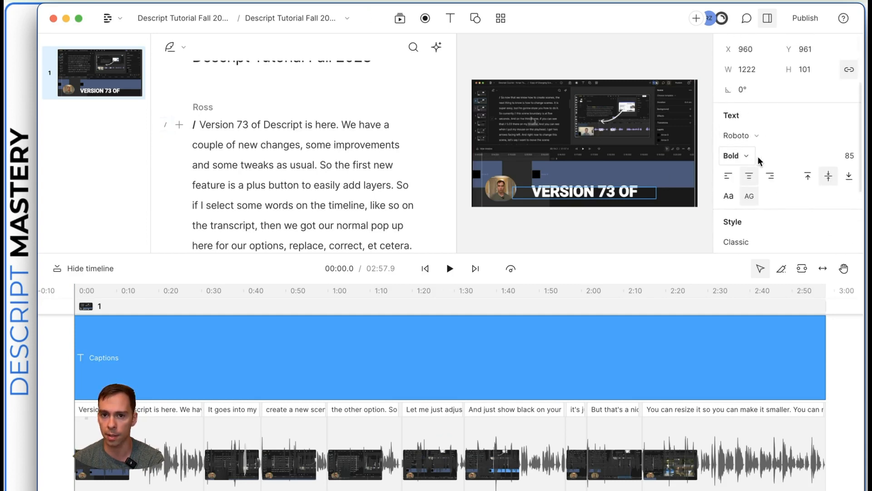
{"action": "scroll", "coordinate": [815, 193], "scroll_direction": "down", "scroll_amount": 2}
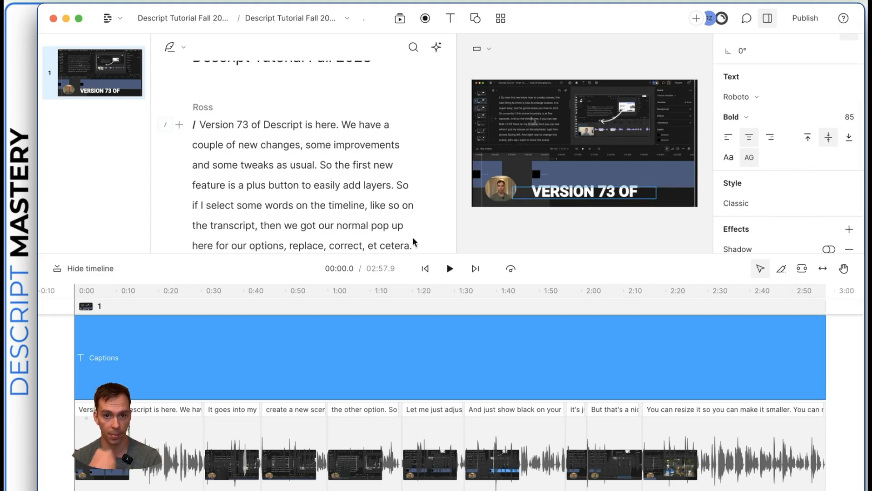
Play the video from the start to preview the captions, and pause at about 5 seconds
{"action": "left_click", "coordinate": [425, 268]}
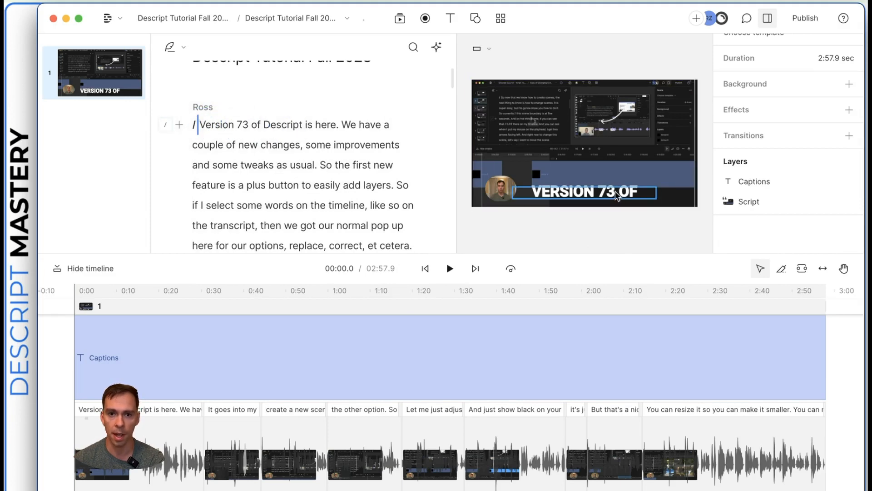
{"action": "left_click", "coordinate": [449, 271]}
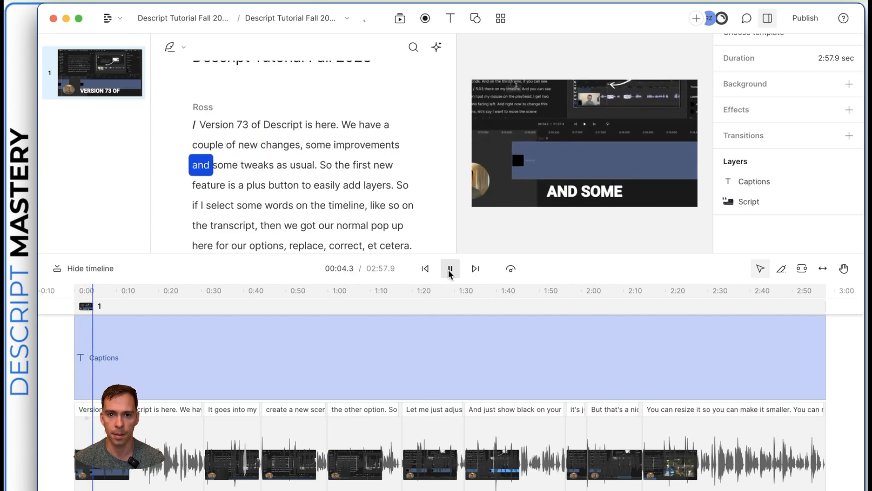
{"action": "left_click", "coordinate": [449, 269]}
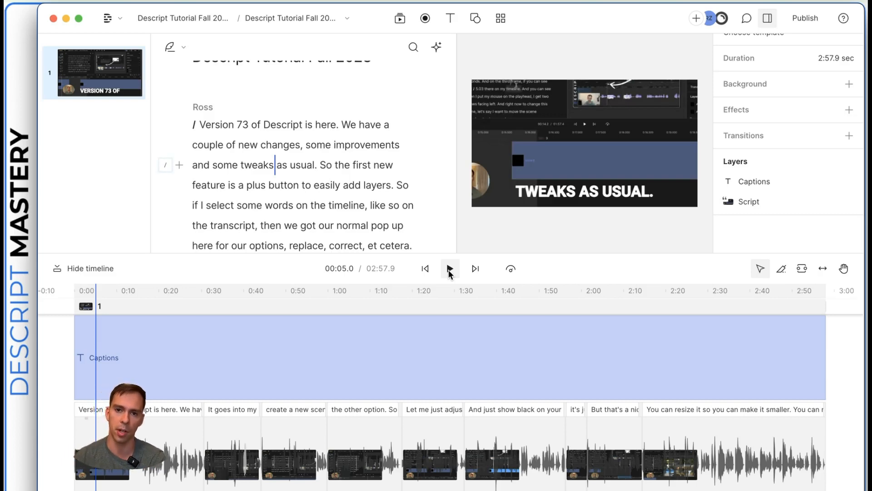
Select the Captions layer and enlarge its text box upward on the canvas to fit two lines of text
{"action": "scroll", "coordinate": [273, 209], "scroll_direction": "up", "scroll_amount": 2}
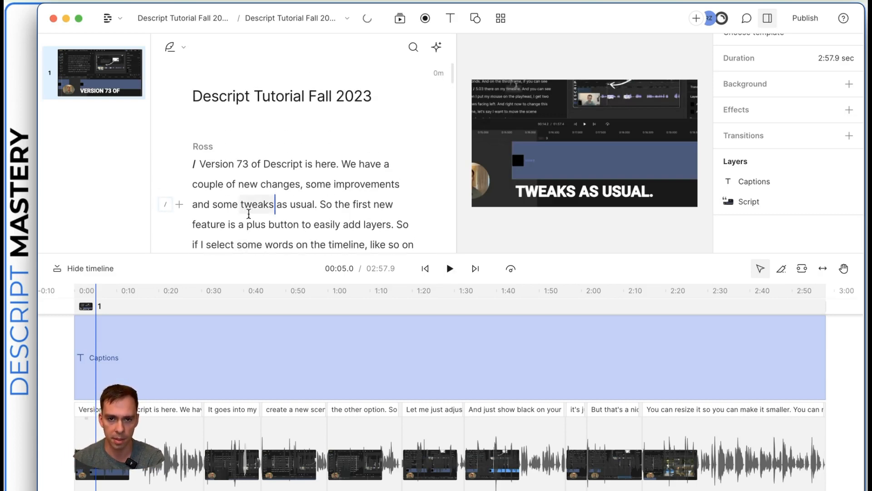
{"action": "left_click", "coordinate": [748, 183]}
{"action": "scroll", "coordinate": [762, 192], "scroll_direction": "down", "scroll_amount": 1}
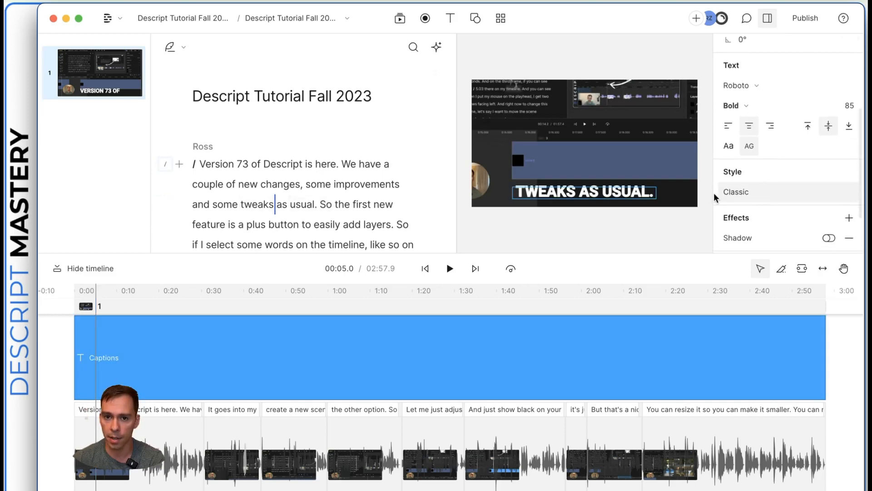
{"action": "scroll", "coordinate": [772, 164], "scroll_direction": "down", "scroll_amount": 3}
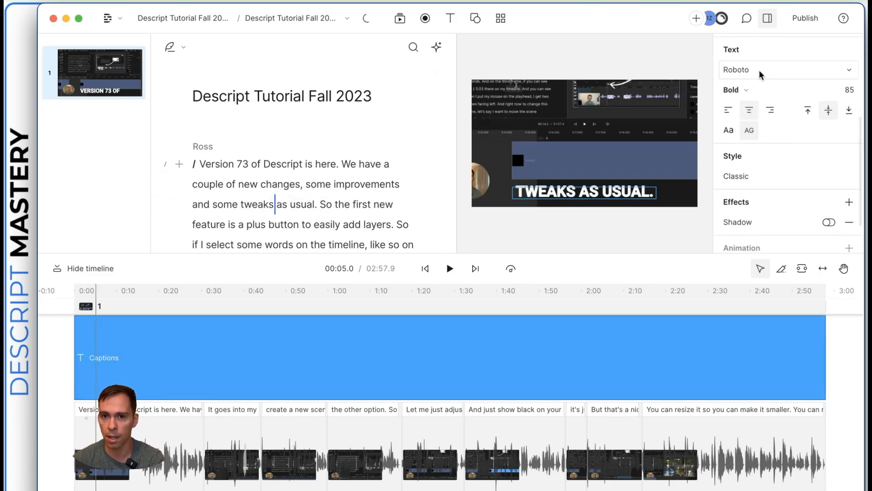
{"action": "left_click", "coordinate": [571, 185]}
{"action": "mouse_move", "coordinate": [572, 185]}
{"action": "left_mouse_down"}
{"action": "mouse_move", "coordinate": [574, 164]}
{"action": "mouse_move", "coordinate": [590, 182]}
{"action": "mouse_move", "coordinate": [588, 113]}
{"action": "mouse_move", "coordinate": [645, 117]}
{"action": "mouse_move", "coordinate": [588, 161]}
{"action": "mouse_move", "coordinate": [586, 191]}
{"action": "left_mouse_up"}
{"action": "scroll", "coordinate": [786, 172], "scroll_direction": "up", "scroll_amount": 2}
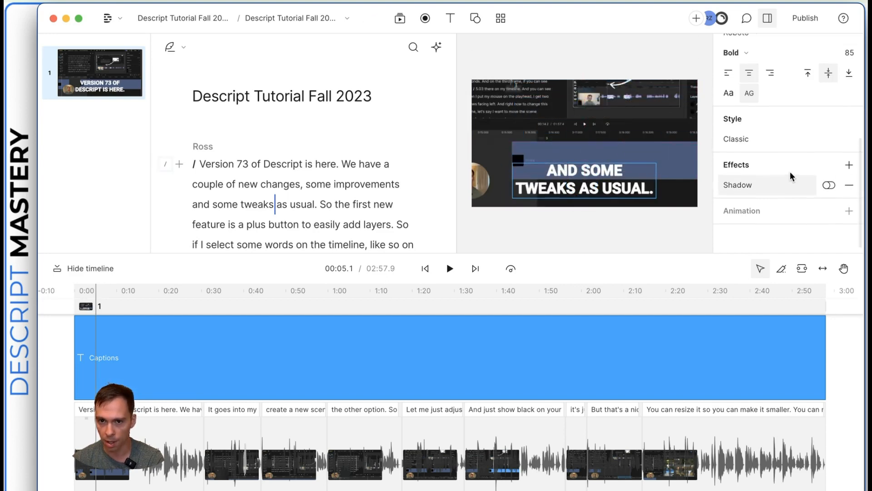
{"action": "scroll", "coordinate": [790, 173], "scroll_direction": "up", "scroll_amount": 1}
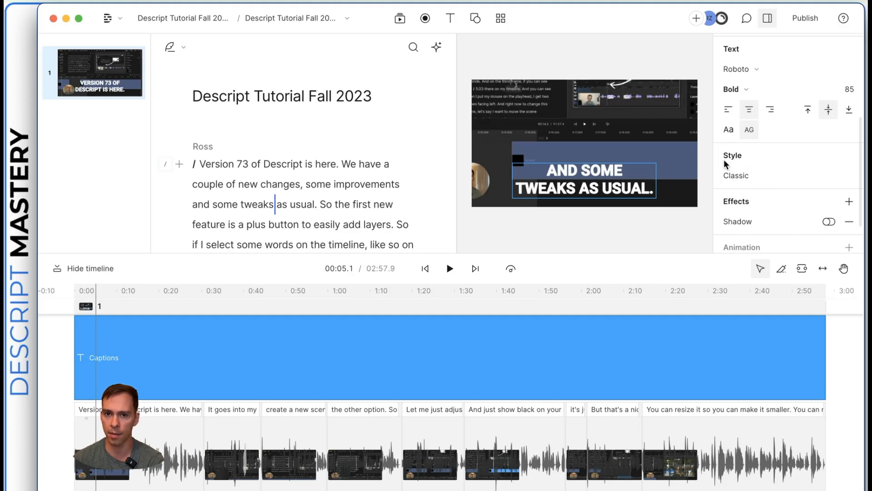
Change the captions' style from Classic to Karaoke and return the playhead to the start
{"action": "left_click", "coordinate": [741, 179]}
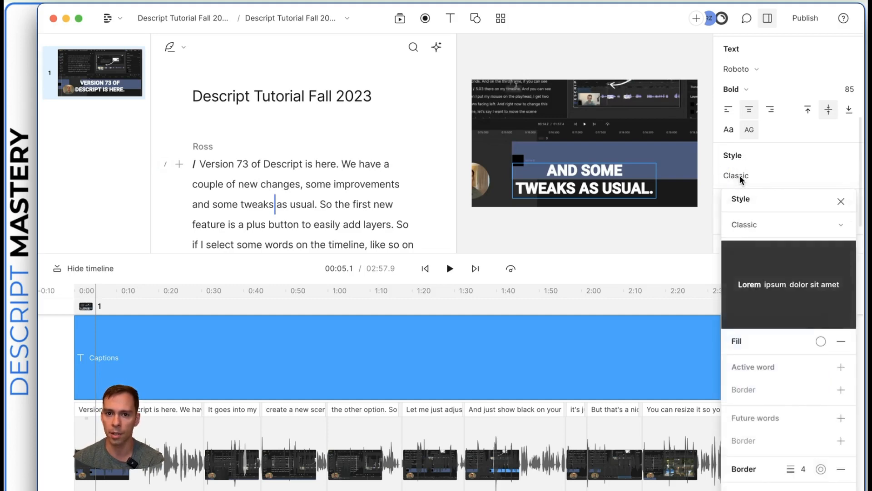
{"action": "left_click", "coordinate": [787, 226]}
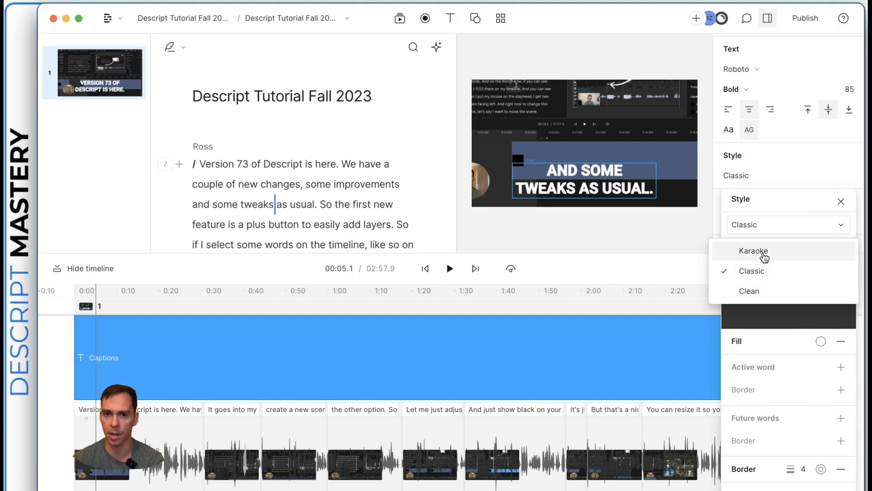
{"action": "left_click", "coordinate": [763, 252]}
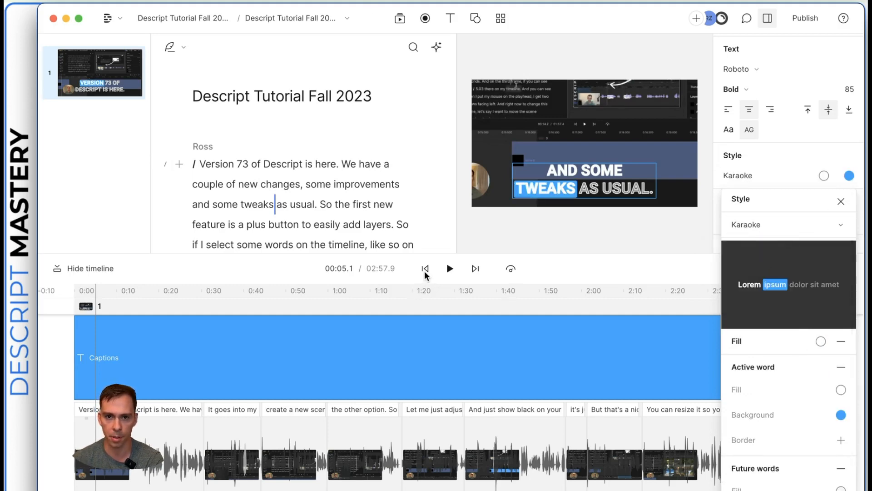
{"action": "left_click", "coordinate": [425, 269]}
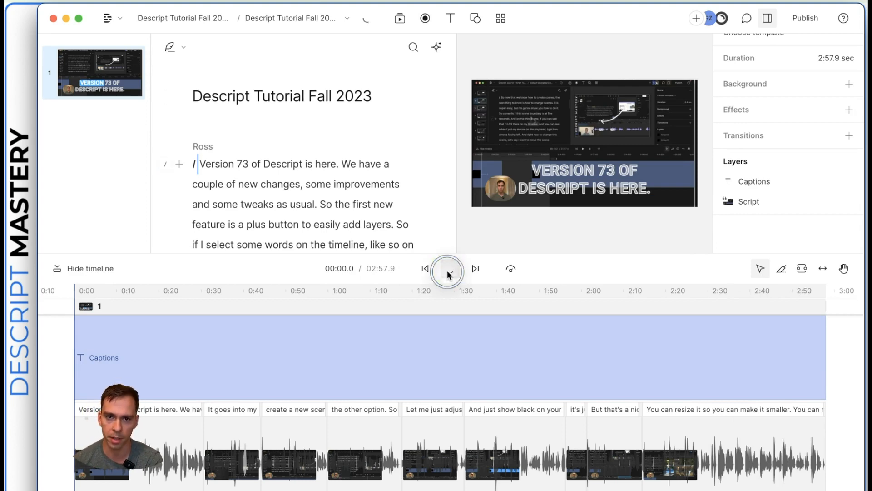
Play the Karaoke captions briefly, pause, and switch the captions' style to Clean
{"action": "left_click", "coordinate": [447, 271]}
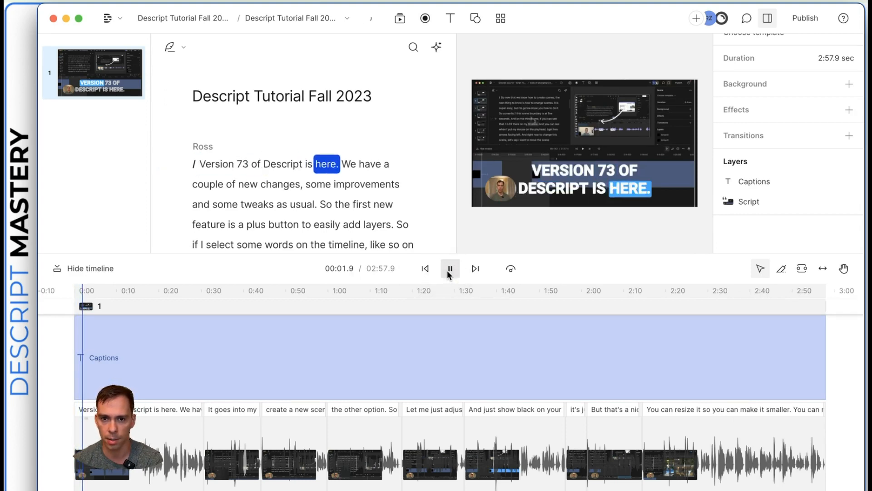
{"action": "left_click", "coordinate": [447, 271]}
{"action": "left_click", "coordinate": [591, 182]}
{"action": "left_click", "coordinate": [636, 75]}
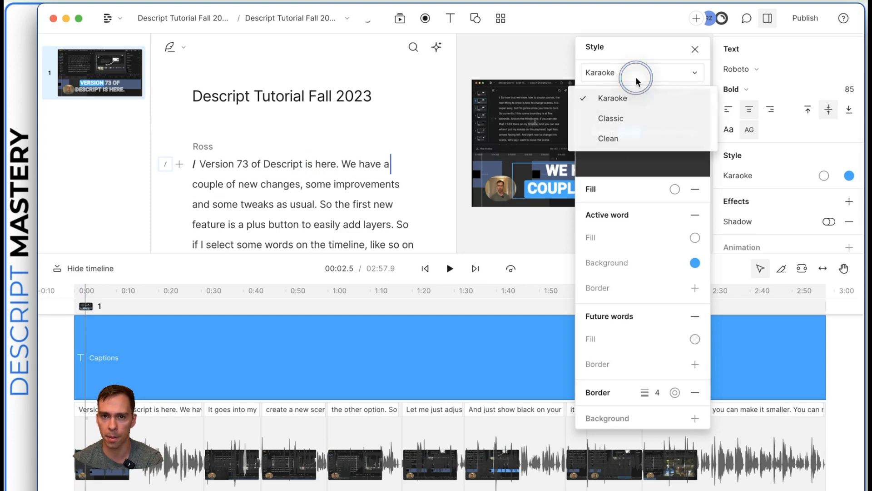
{"action": "left_click", "coordinate": [626, 137]}
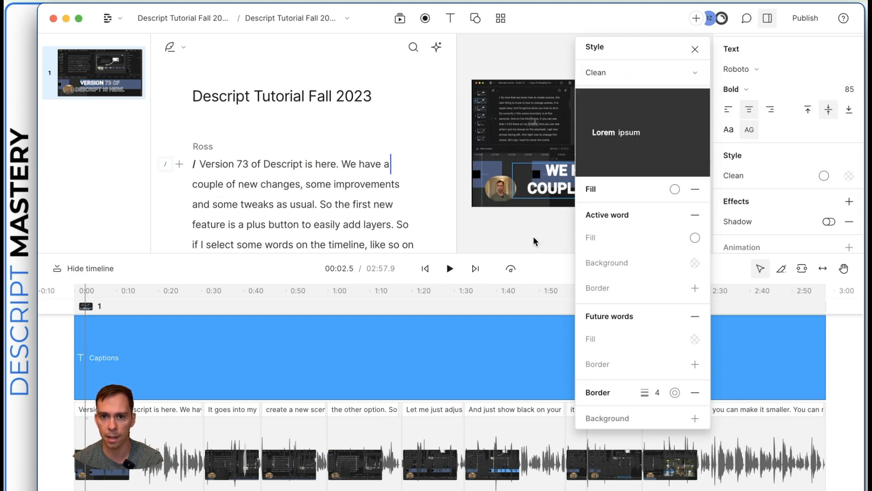
Play the video from the start to preview the Clean captions, and pause at about 3 seconds
{"action": "left_click", "coordinate": [532, 237]}
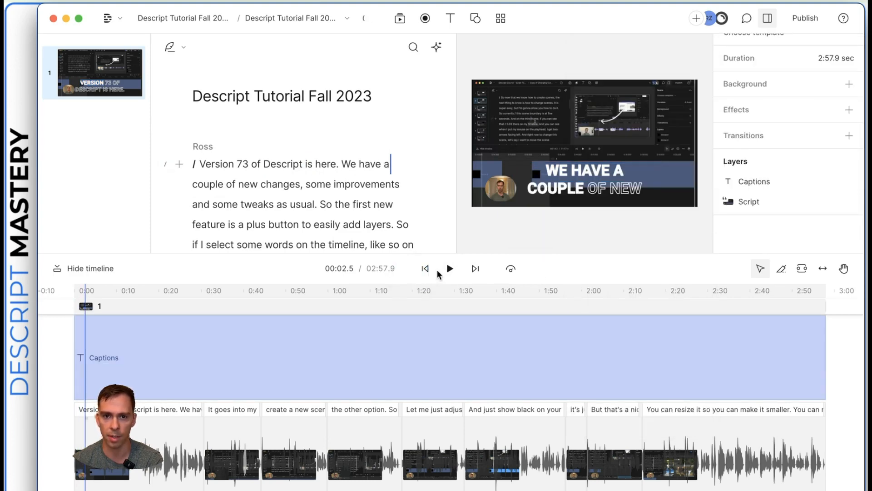
{"action": "left_click", "coordinate": [425, 269]}
{"action": "left_click", "coordinate": [448, 269]}
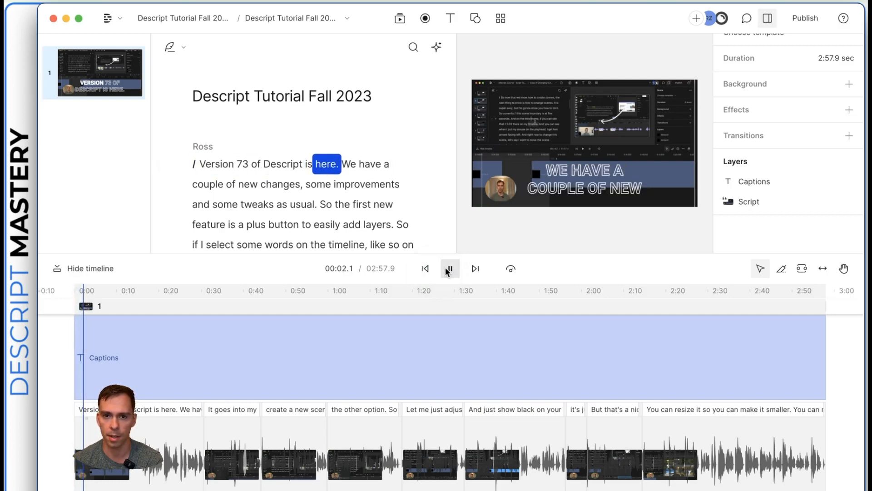
{"action": "left_click", "coordinate": [449, 269]}
Select the captions on the canvas and change their style from Clean to Classic
{"action": "left_click", "coordinate": [586, 180]}
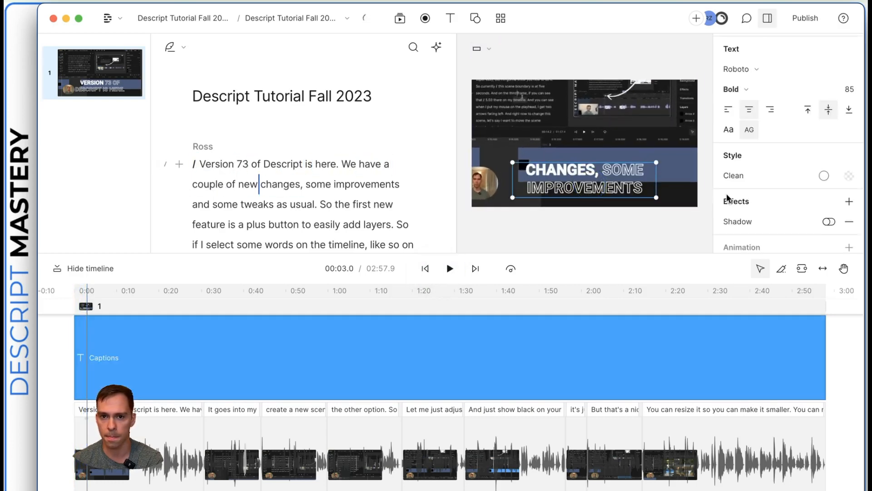
{"action": "left_click", "coordinate": [756, 176]}
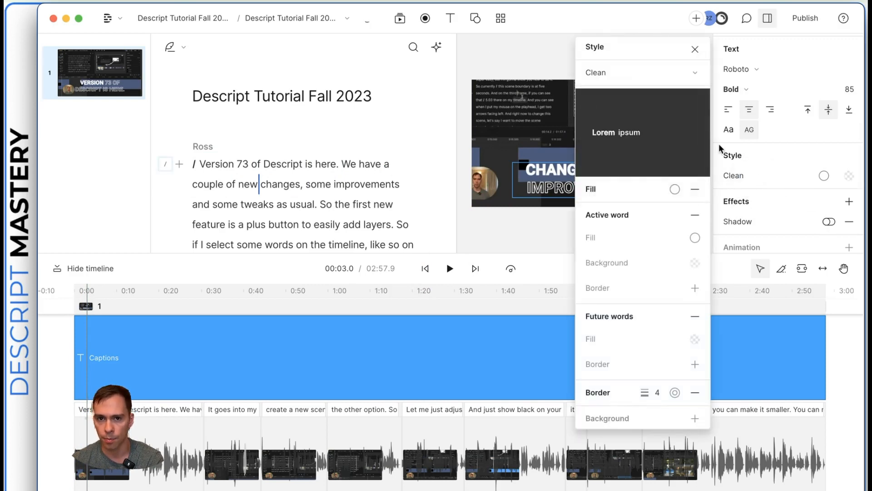
{"action": "left_click", "coordinate": [697, 71]}
{"action": "left_click", "coordinate": [636, 117]}
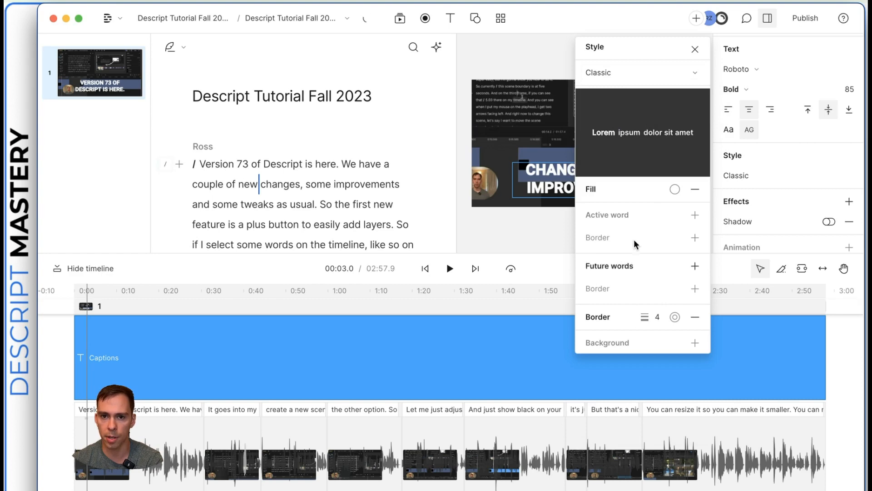
Set the captions' fill colour to blue (hex 0045e5) and add active word styling
{"action": "left_click", "coordinate": [675, 189]}
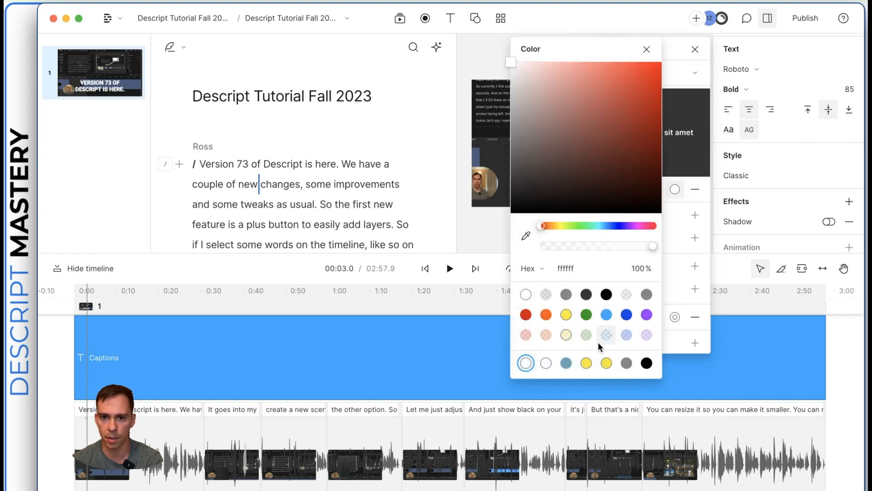
{"action": "left_click", "coordinate": [627, 318]}
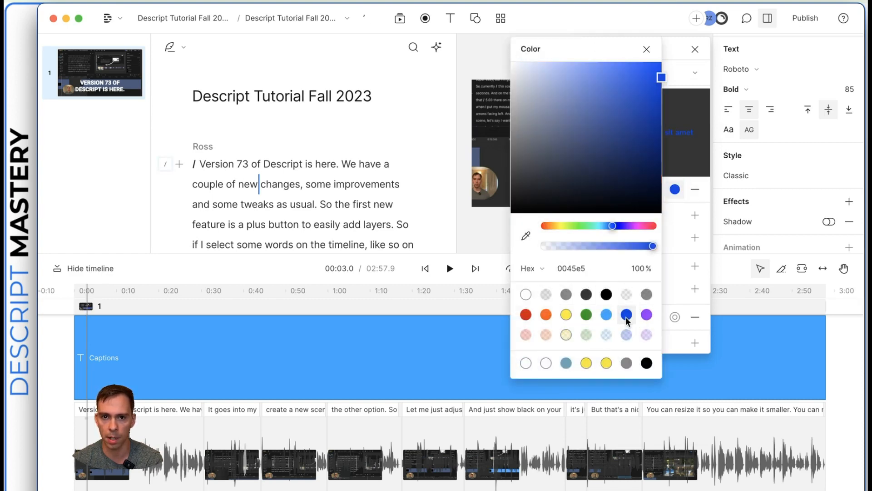
{"action": "left_click", "coordinate": [647, 49]}
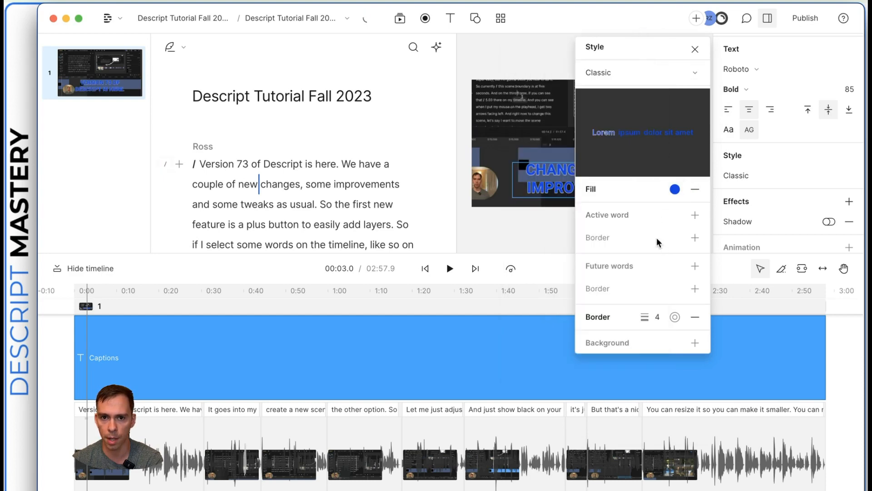
{"action": "left_click", "coordinate": [687, 216]}
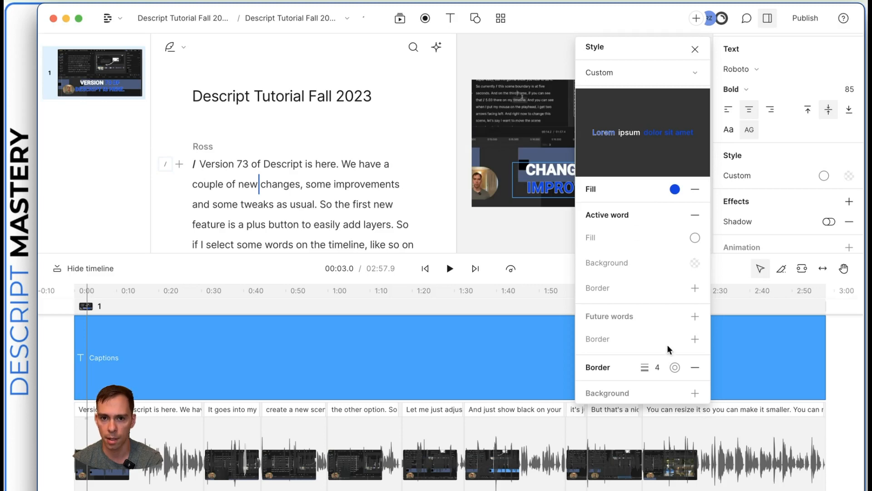
Set the captions' border colour to black (hex 000000) and its thickness to 3
{"action": "left_click", "coordinate": [675, 367]}
{"action": "left_click", "coordinate": [695, 295]}
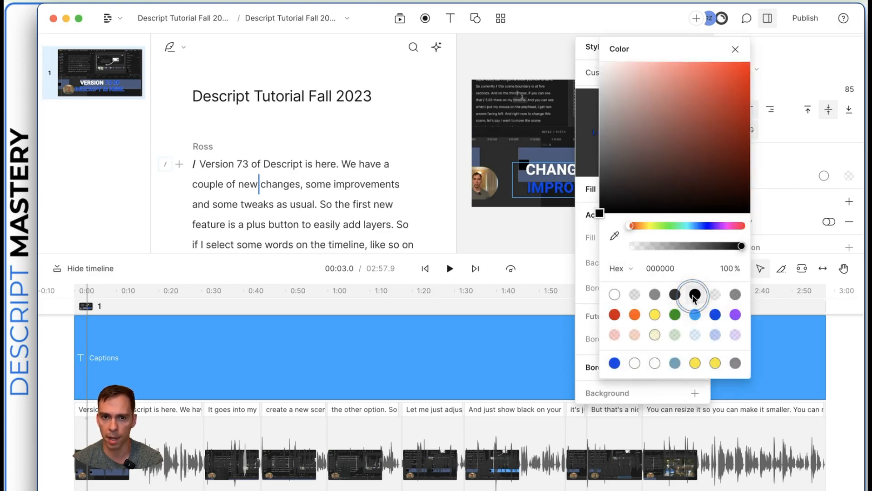
{"action": "left_click", "coordinate": [735, 49]}
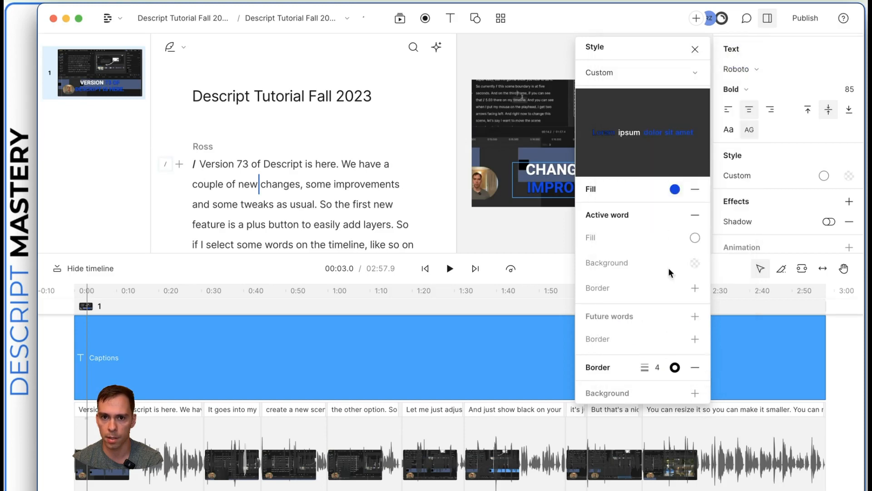
{"action": "left_click", "coordinate": [658, 367]}
{"action": "left_click_drag", "start_coordinate": [658, 368], "coordinate": [626, 392]}
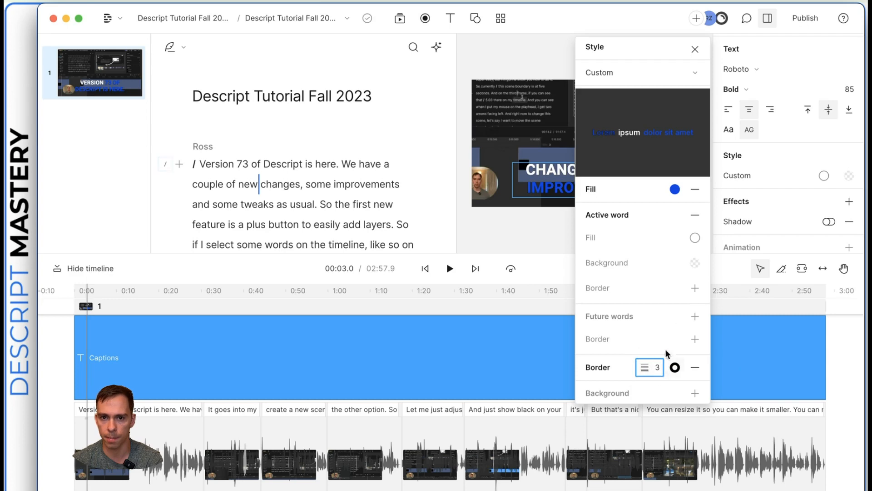
Add a background to the captions, colour it green (hex 009b00), and close the style settings
{"action": "left_click", "coordinate": [693, 392]}
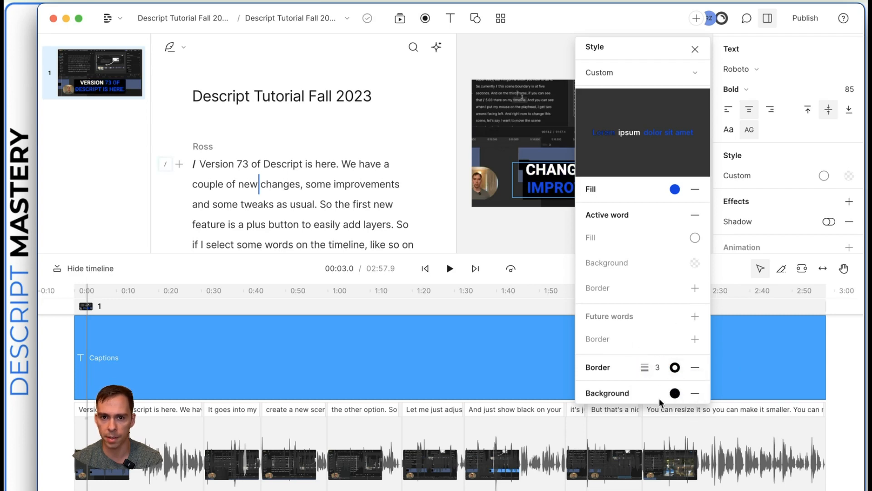
{"action": "left_click", "coordinate": [677, 391]}
{"action": "left_click", "coordinate": [676, 317]}
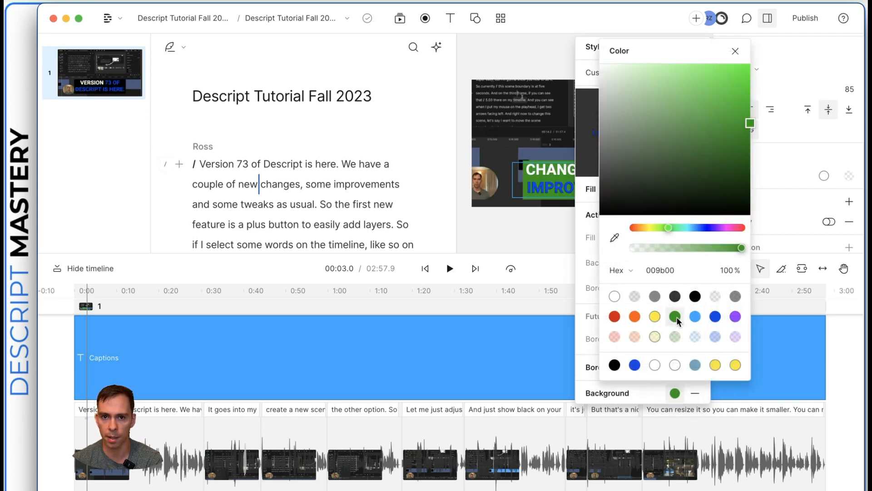
{"action": "left_click", "coordinate": [590, 353]}
{"action": "left_click", "coordinate": [697, 51]}
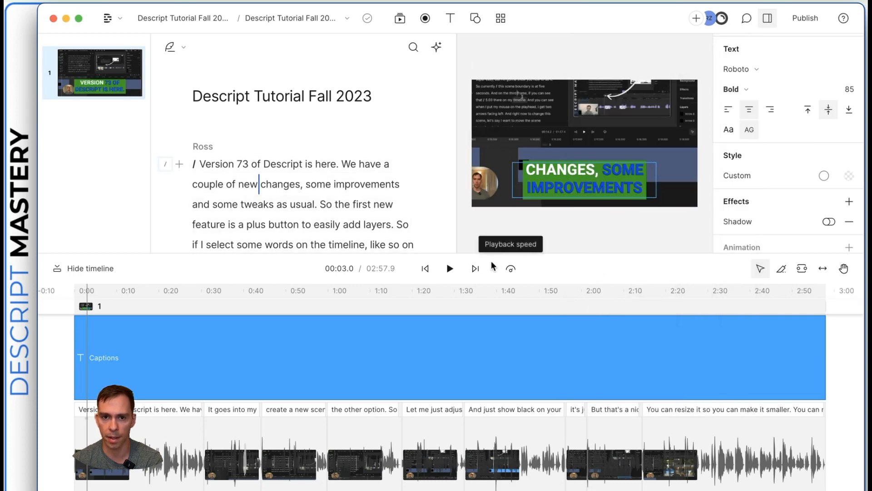
Return the playhead to the start, select the captions on the canvas and turn on their shadow effect
{"action": "left_click", "coordinate": [426, 269]}
{"action": "left_click", "coordinate": [598, 177]}
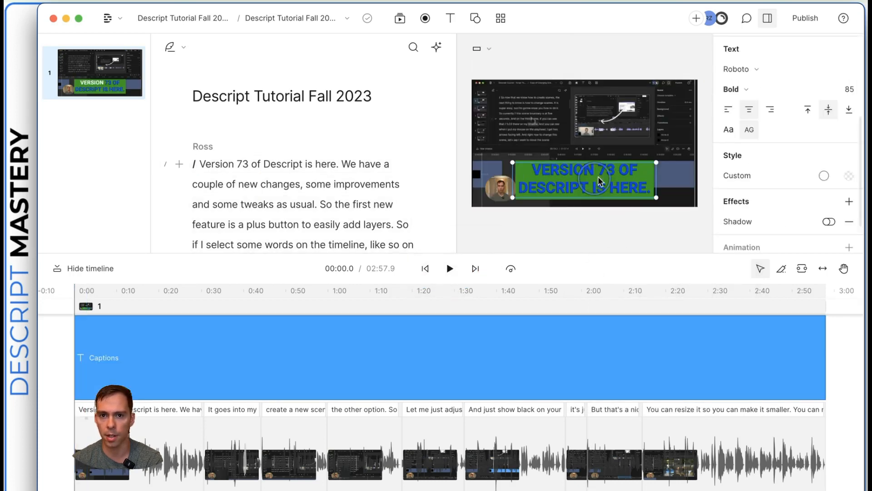
{"action": "scroll", "coordinate": [786, 197], "scroll_direction": "down", "scroll_amount": 2}
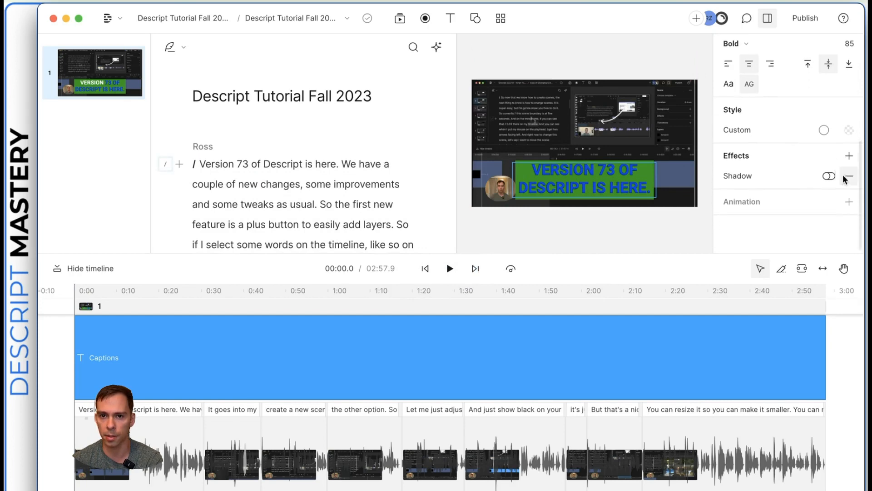
{"action": "left_click", "coordinate": [829, 176]}
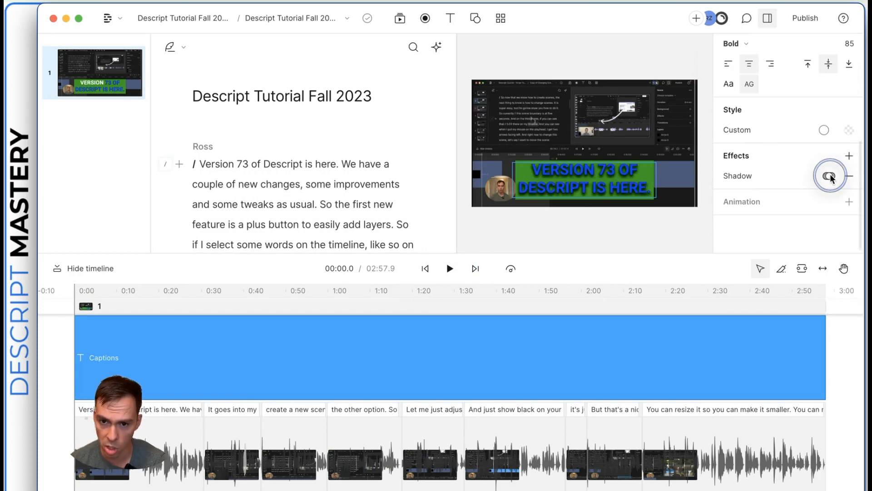
Set the captions' shadow to a Y offset of 5 and a blur of 8
{"action": "left_click", "coordinate": [801, 178]}
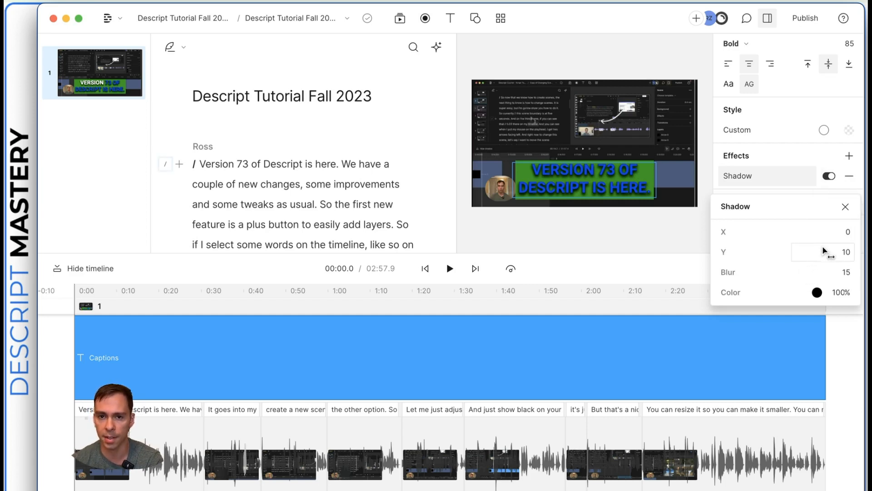
{"action": "left_click", "coordinate": [829, 274]}
{"action": "left_click_drag", "start_coordinate": [829, 275], "coordinate": [827, 278]}
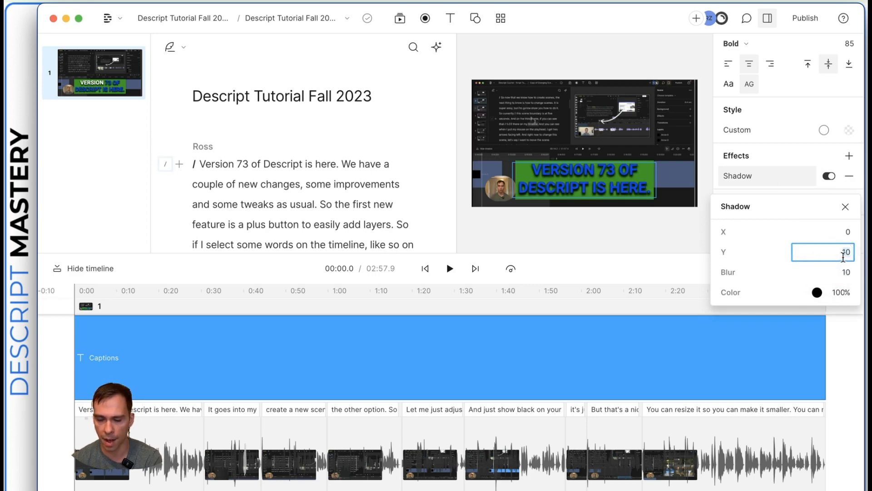
{"action": "type", "text": "5"}
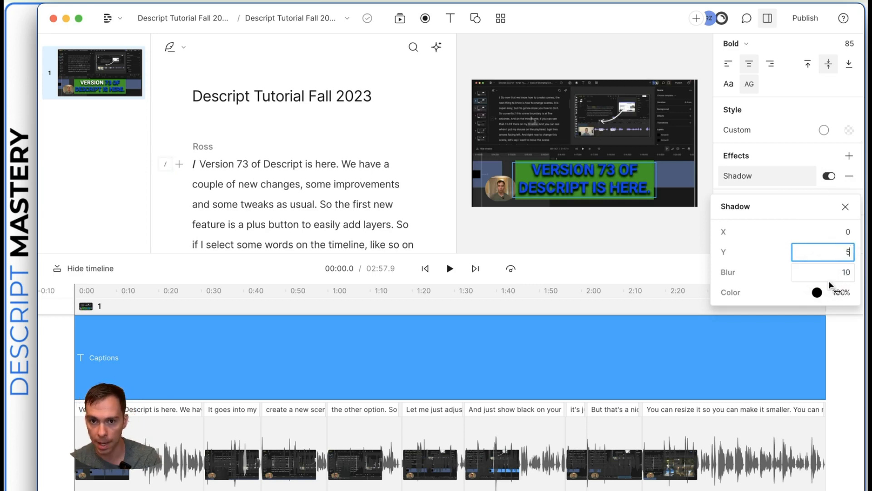
{"action": "left_click", "coordinate": [840, 274]}
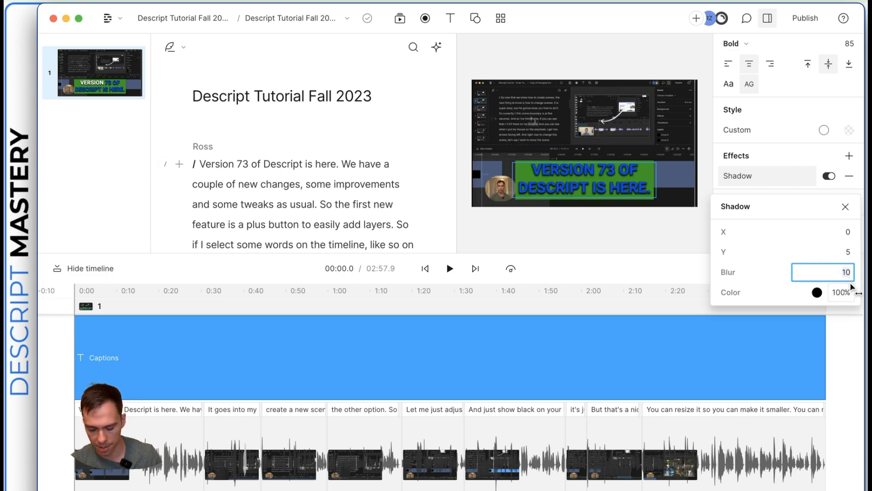
{"action": "type", "text": "8"}
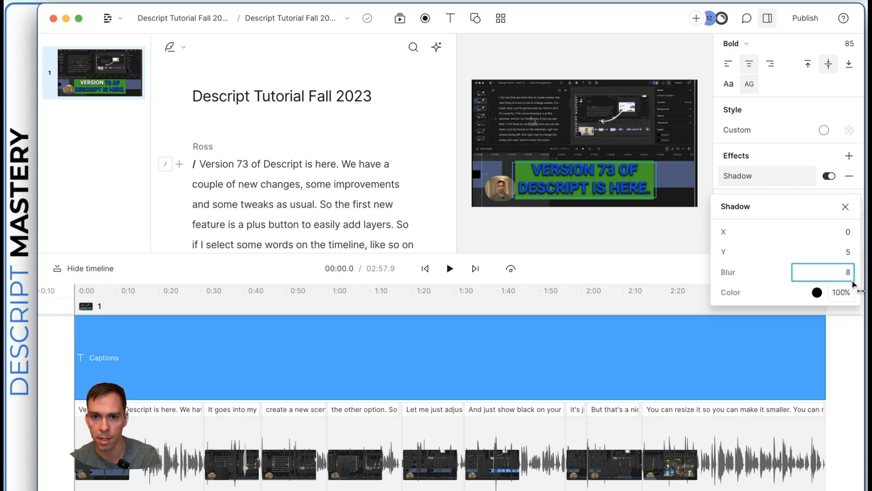
{"action": "left_click", "coordinate": [846, 208]}
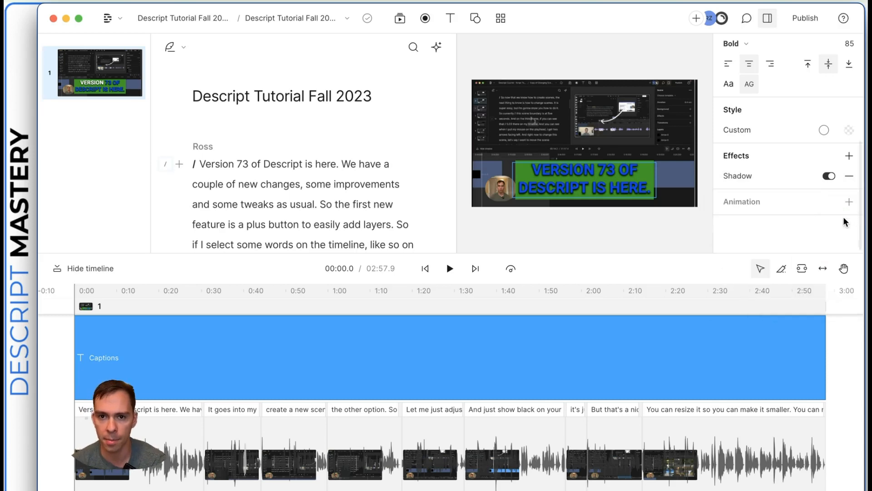
{"action": "left_click", "coordinate": [823, 130]}
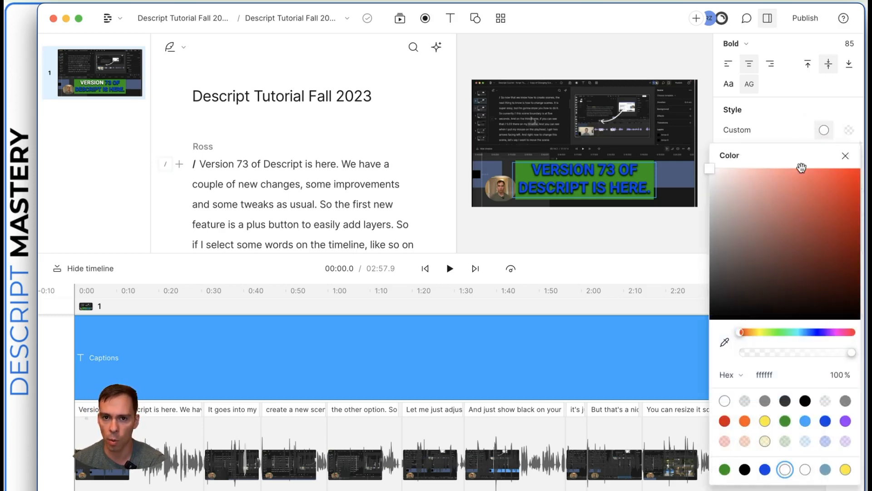
{"action": "left_click", "coordinate": [845, 156]}
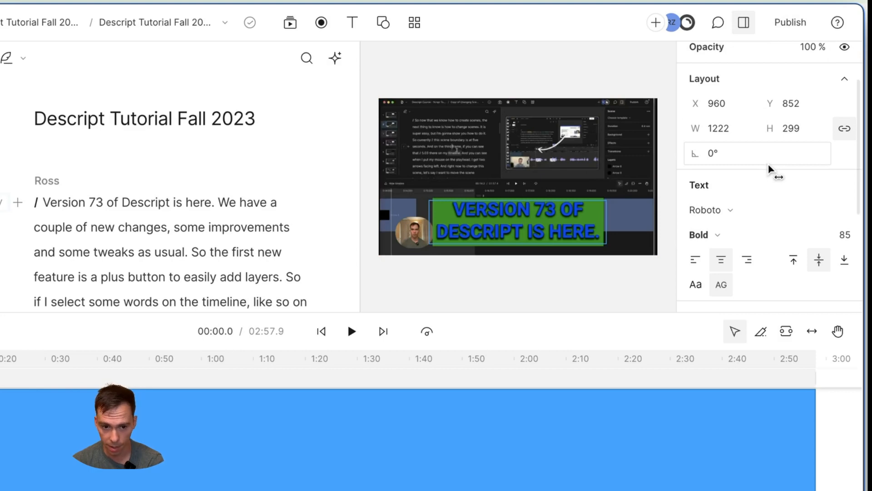
Open the publishing options and choose YouTube as the destination
{"action": "left_click", "coordinate": [793, 26]}
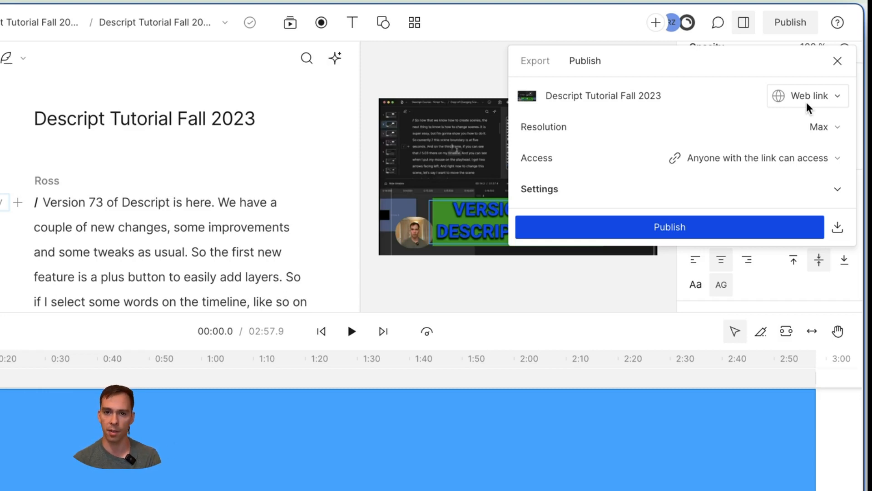
{"action": "left_click", "coordinate": [807, 107]}
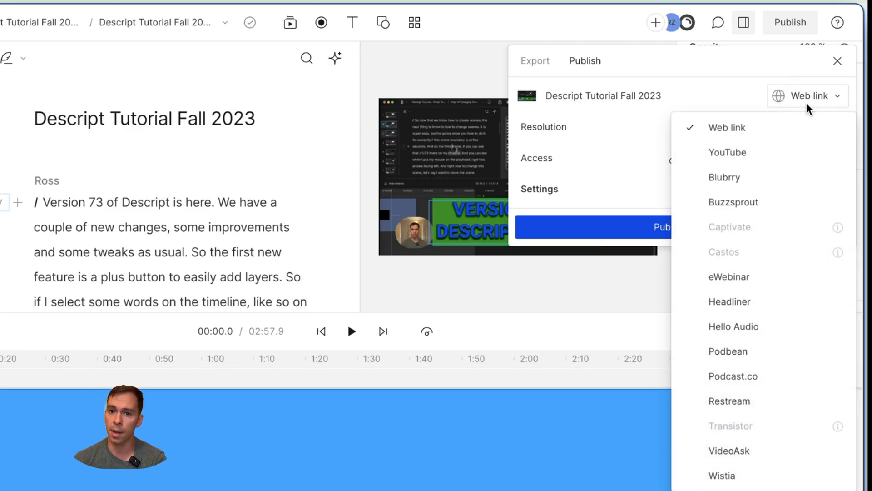
{"action": "left_click", "coordinate": [768, 156]}
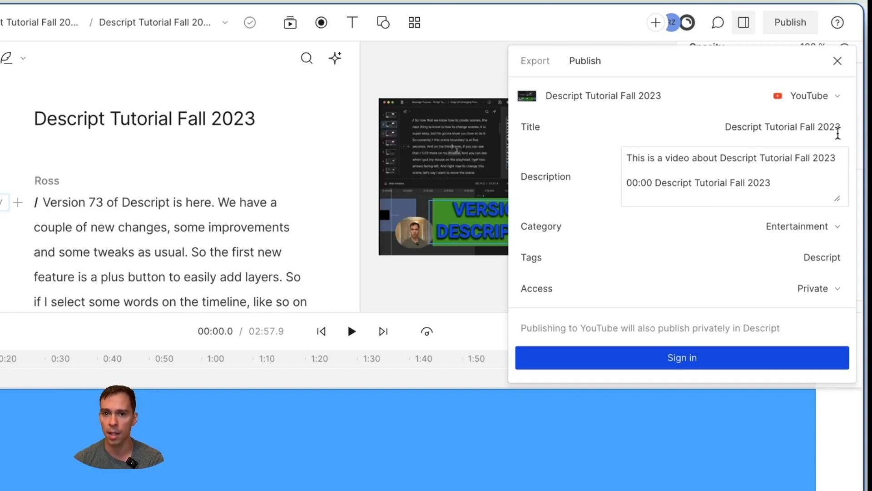
Examine the title, description and access options for publishing to YouTube
{"action": "left_click", "coordinate": [811, 128]}
{"action": "left_click", "coordinate": [800, 175]}
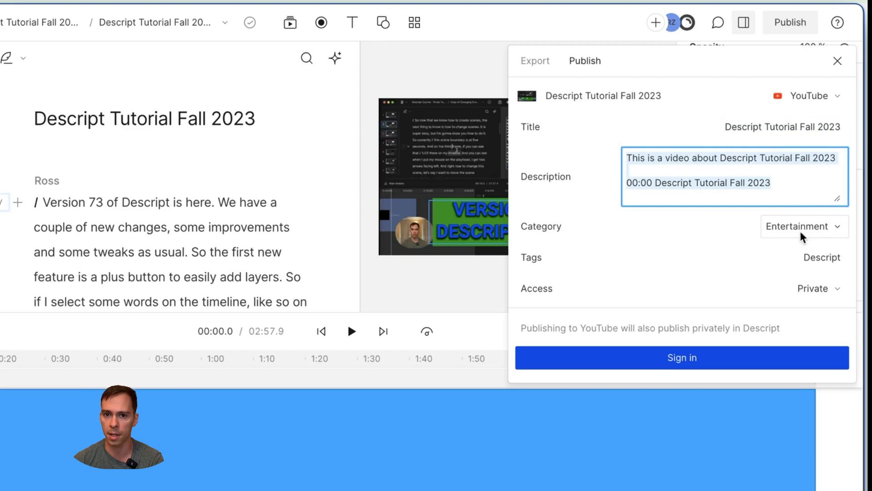
{"action": "left_click", "coordinate": [814, 289]}
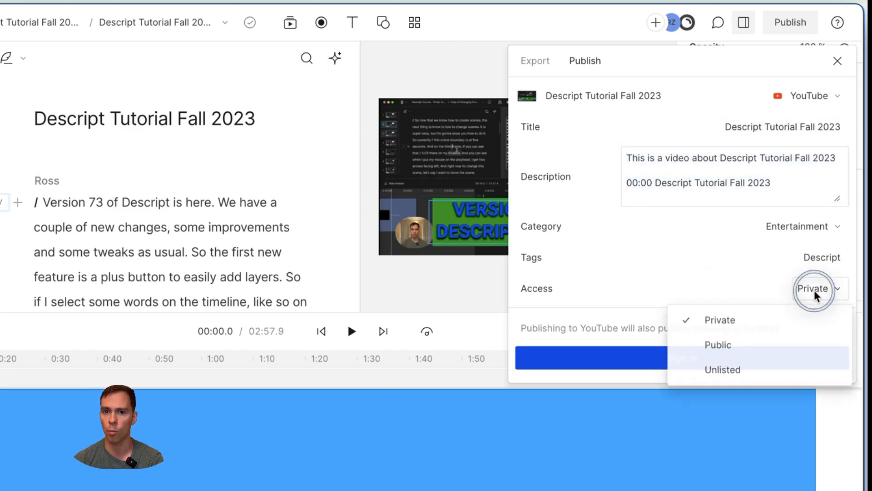
{"action": "left_click", "coordinate": [794, 288]}
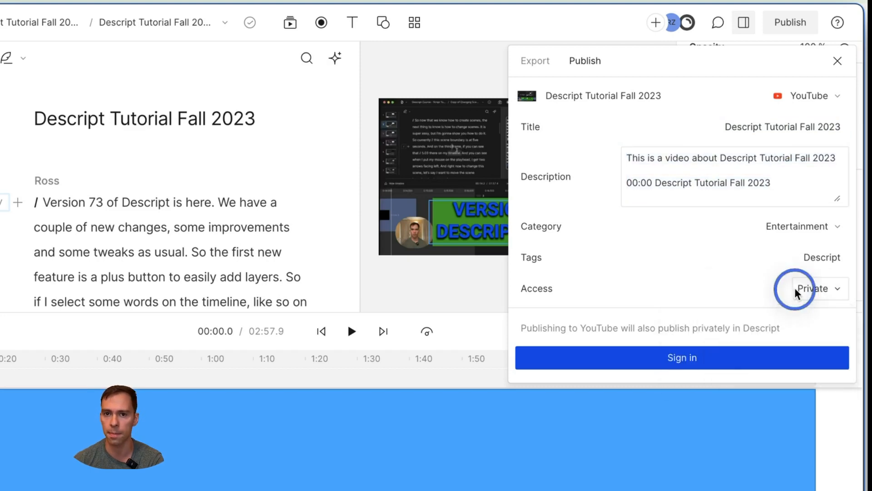
Examine the available publishing destinations for the composition, keeping YouTube as the choice
{"action": "left_click", "coordinate": [792, 90]}
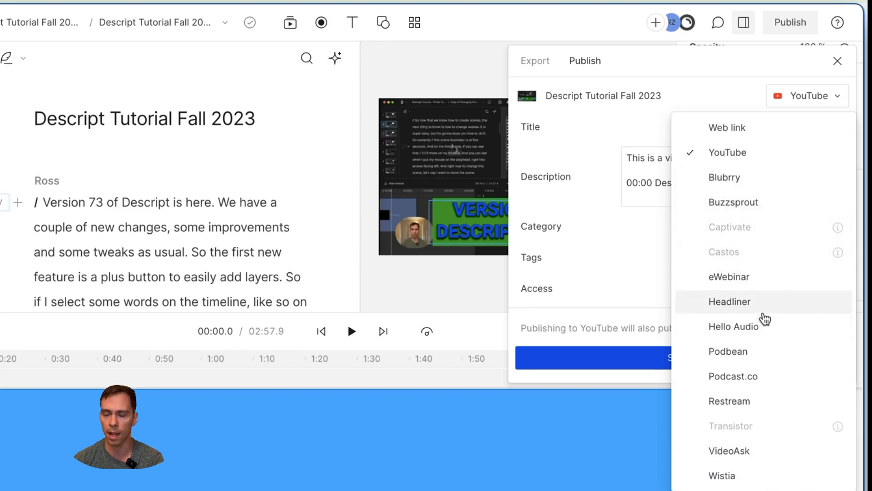
{"action": "left_click", "coordinate": [789, 95]}
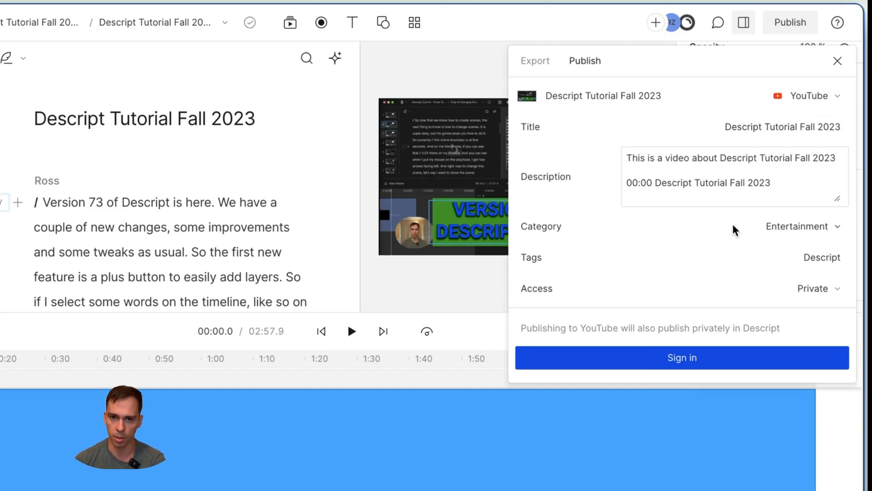
Switch from publishing to the video export options and set the export scope to All compositions
{"action": "left_click", "coordinate": [529, 61]}
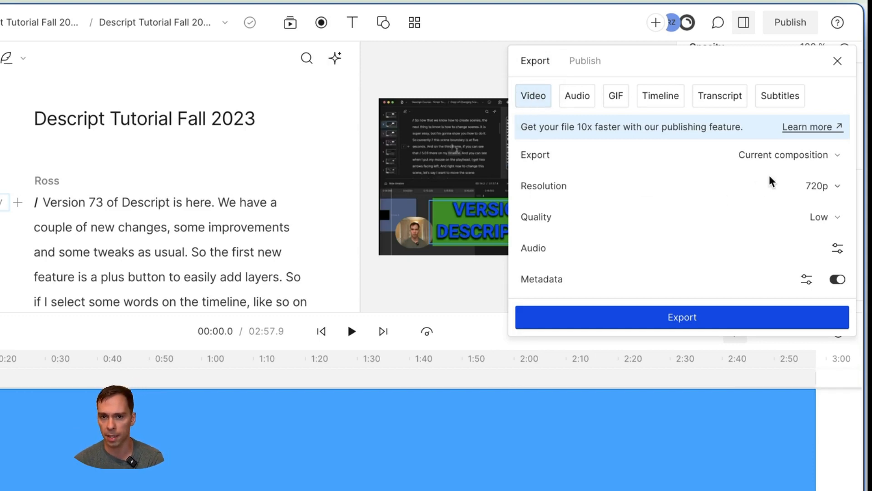
{"action": "left_click", "coordinate": [808, 155]}
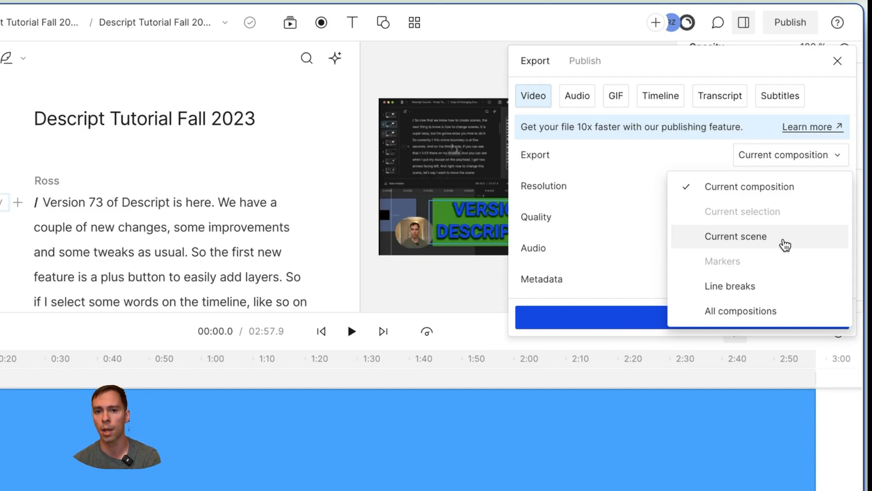
{"action": "left_click", "coordinate": [780, 309]}
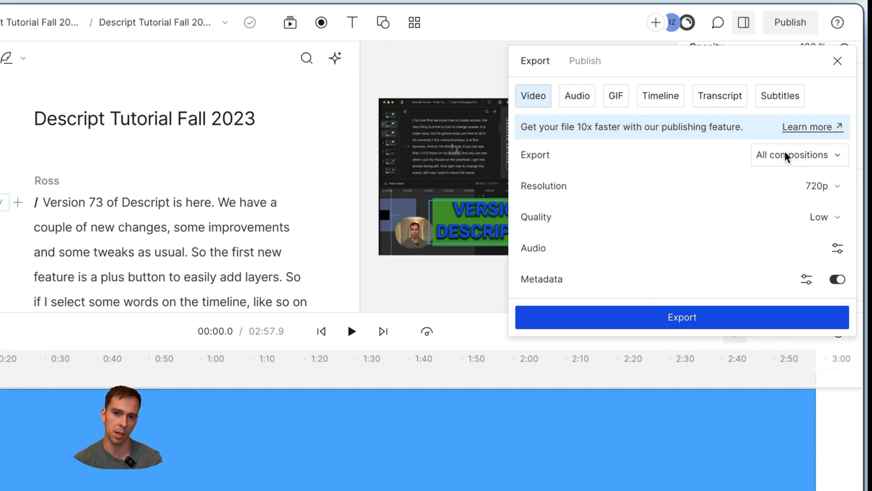
Examine the resolution, quality and audio settings available for the video export
{"action": "left_click", "coordinate": [820, 186]}
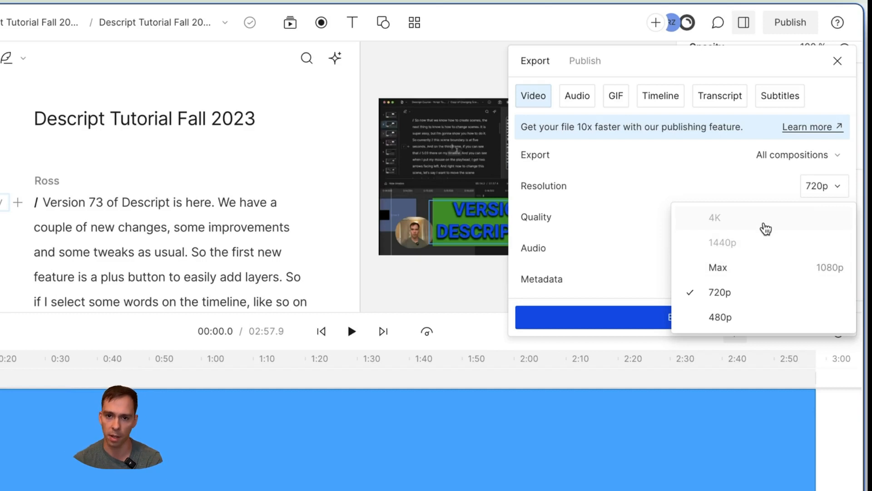
{"action": "left_click", "coordinate": [821, 184]}
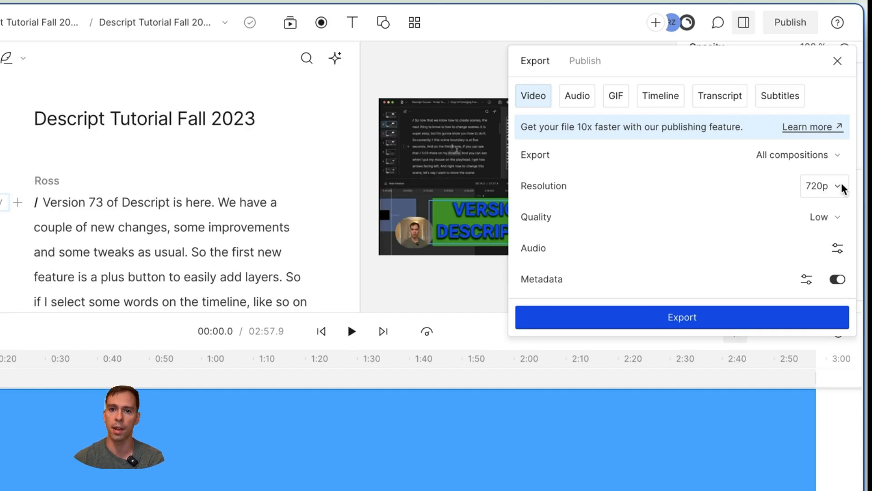
{"action": "left_click", "coordinate": [823, 223]}
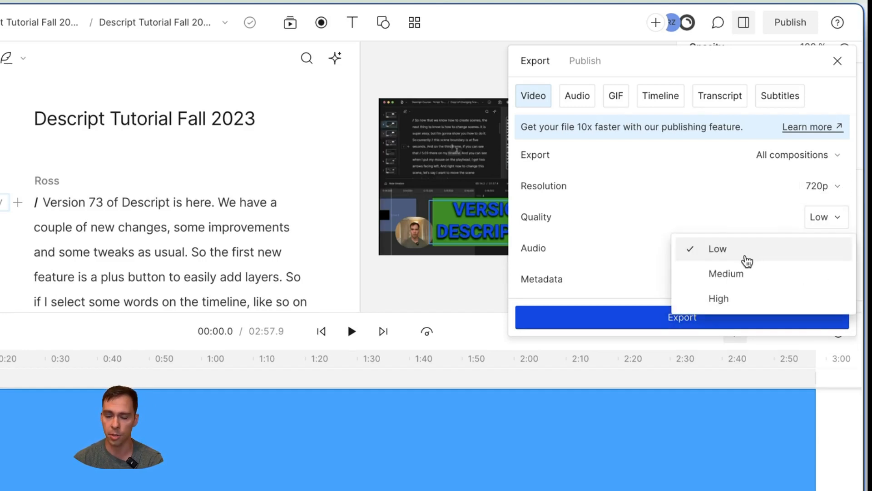
{"action": "left_click", "coordinate": [737, 224]}
{"action": "left_click", "coordinate": [838, 248]}
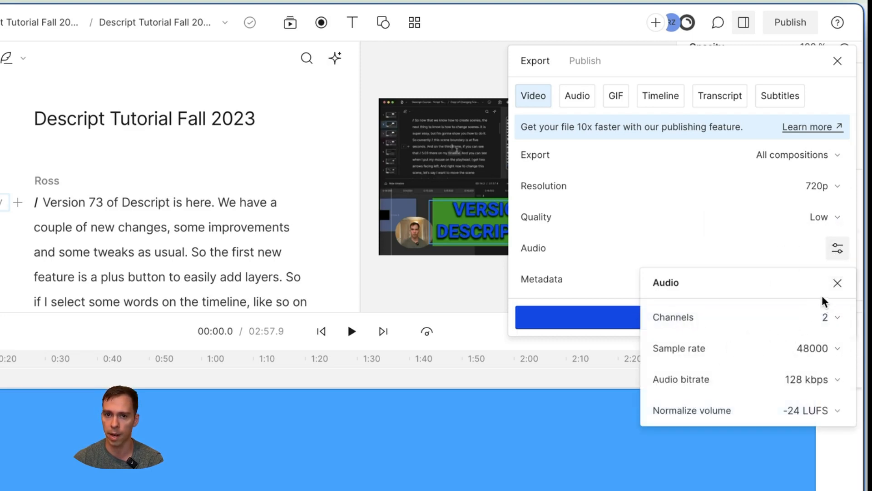
{"action": "left_click", "coordinate": [835, 285]}
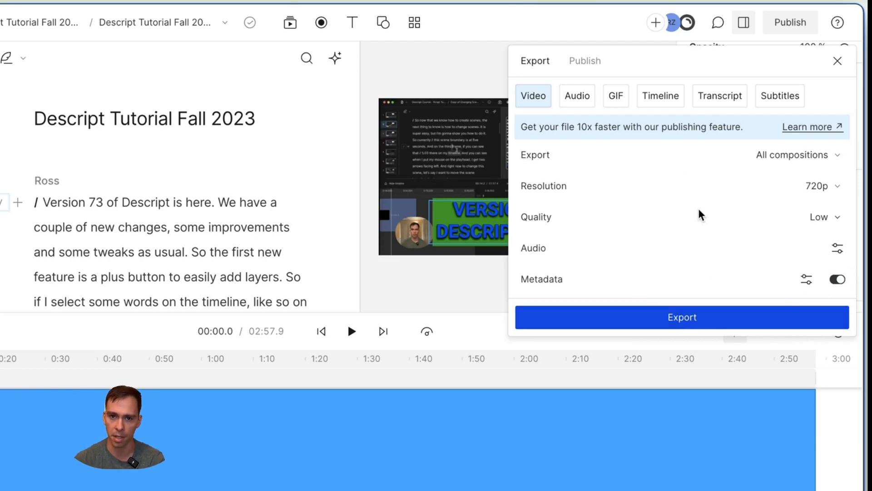
Examine the audio export's file format choices and the export scope choices
{"action": "left_click", "coordinate": [577, 104]}
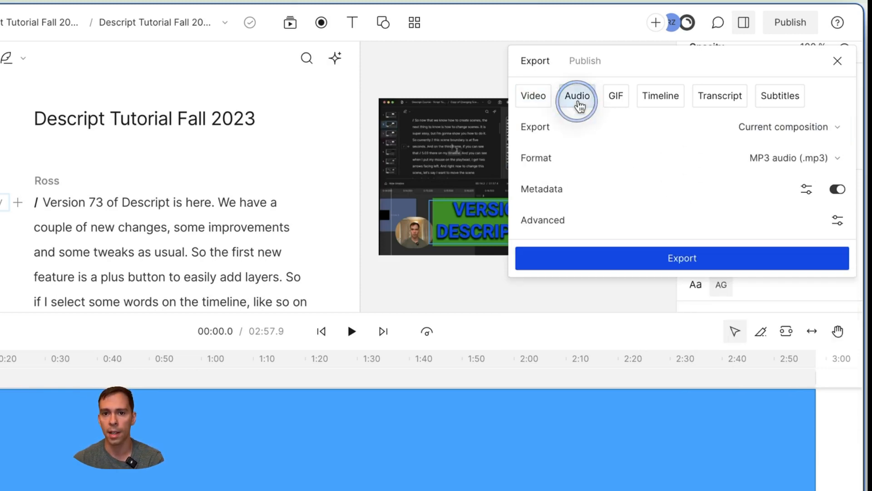
{"action": "left_click", "coordinate": [800, 158]}
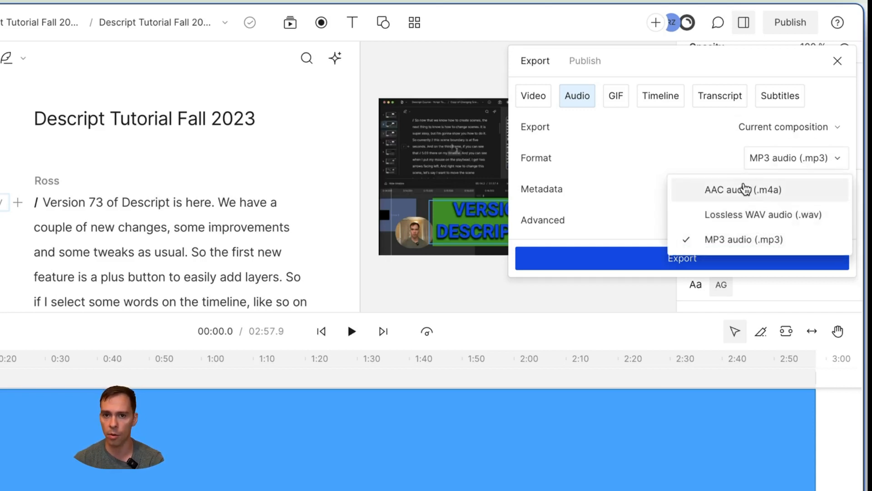
{"action": "left_click", "coordinate": [770, 159]}
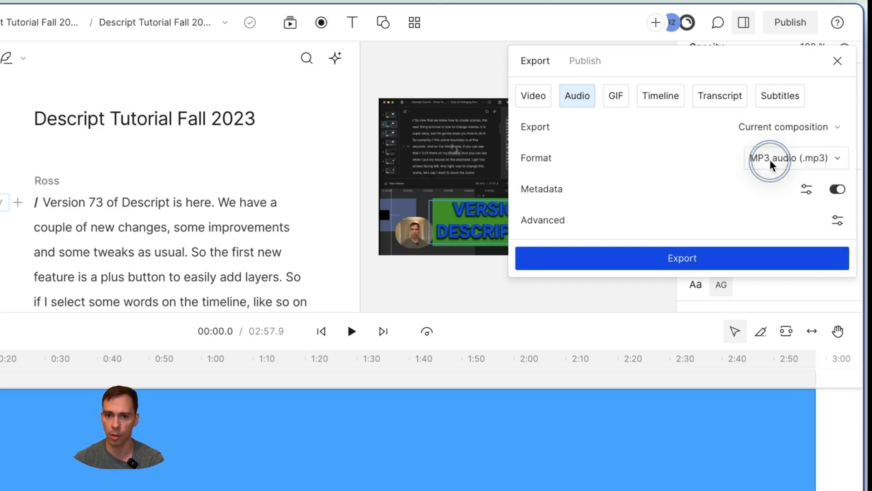
{"action": "left_click", "coordinate": [776, 133]}
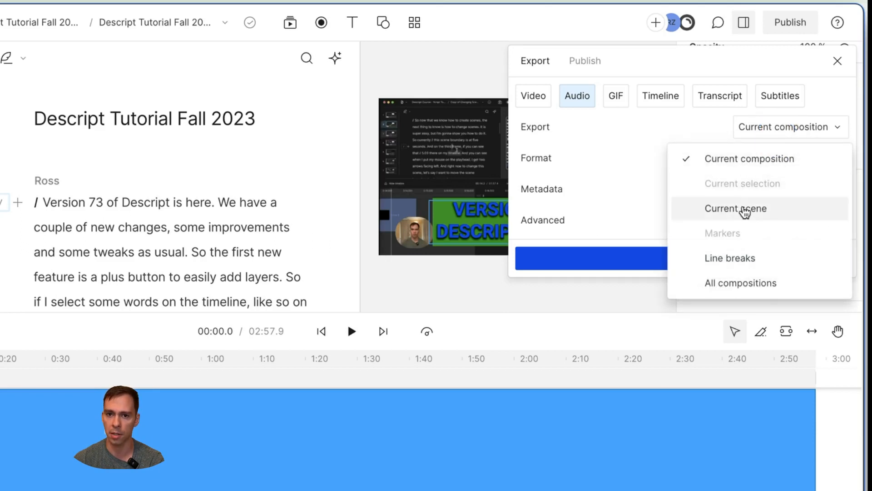
{"action": "left_click", "coordinate": [770, 130]}
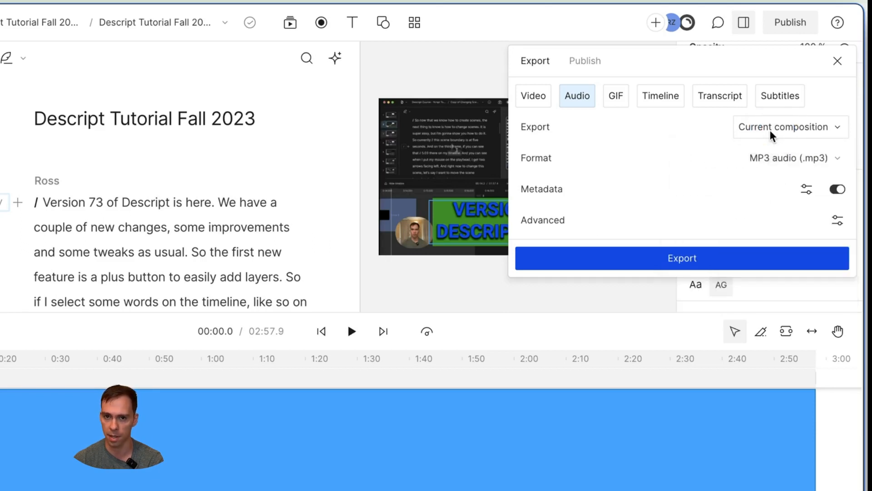
Examine the options for exporting as a GIF and as a timeline for other editing software
{"action": "left_click", "coordinate": [608, 100]}
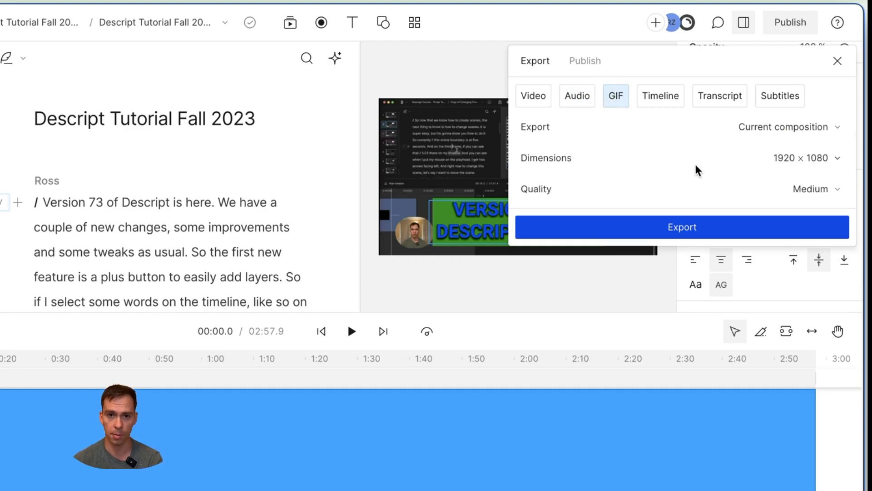
{"action": "left_click", "coordinate": [661, 102]}
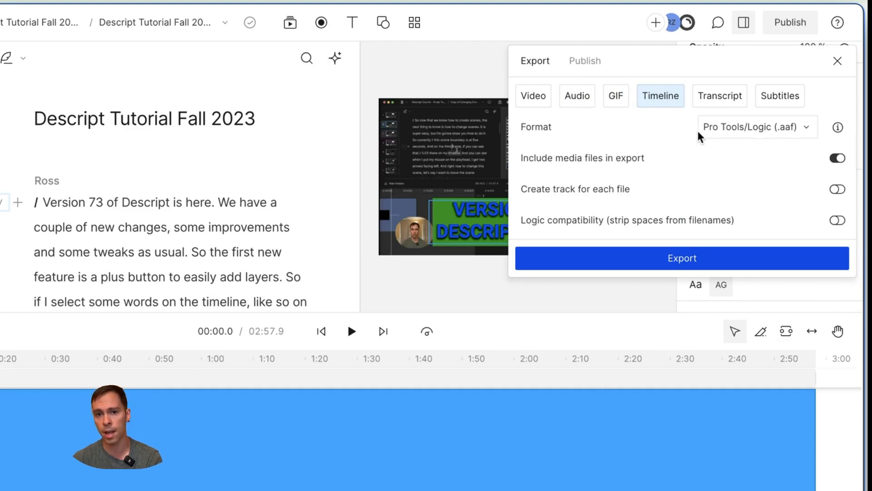
{"action": "left_click", "coordinate": [730, 131]}
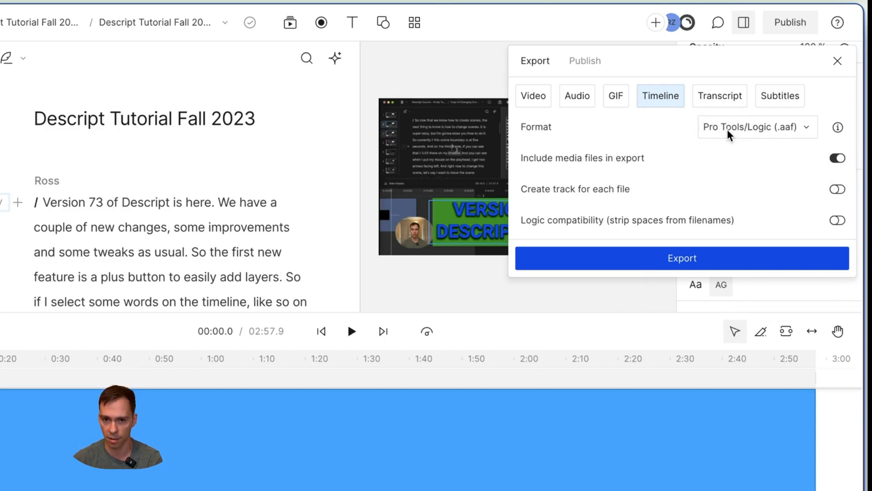
Examine the transcript export options and file formats, keeping Plain text (.txt)
{"action": "left_click", "coordinate": [720, 95]}
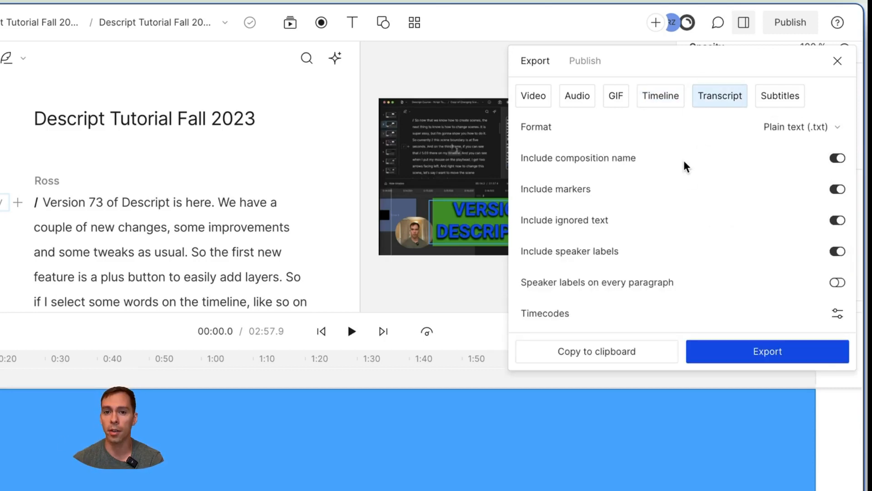
{"action": "left_click", "coordinate": [819, 129]}
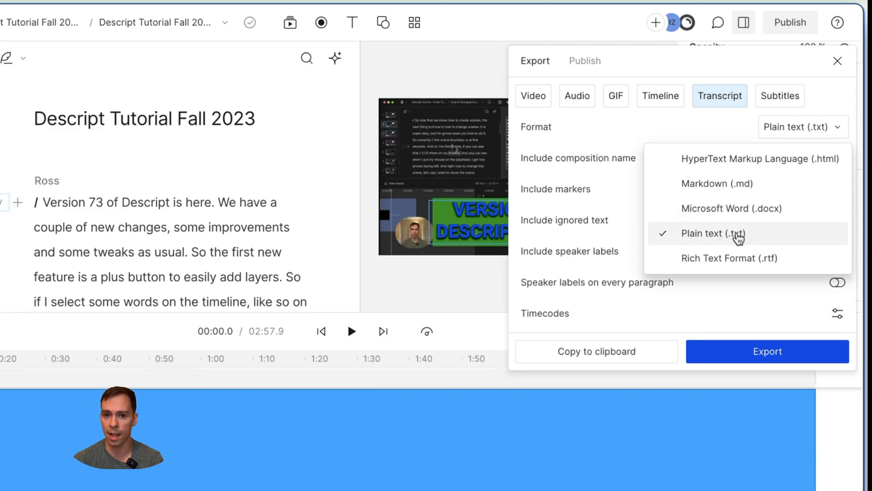
{"action": "left_click", "coordinate": [762, 236]}
Examine the subtitles export options and file formats, keeping SubRip Titles (.srt)
{"action": "left_click", "coordinate": [796, 101]}
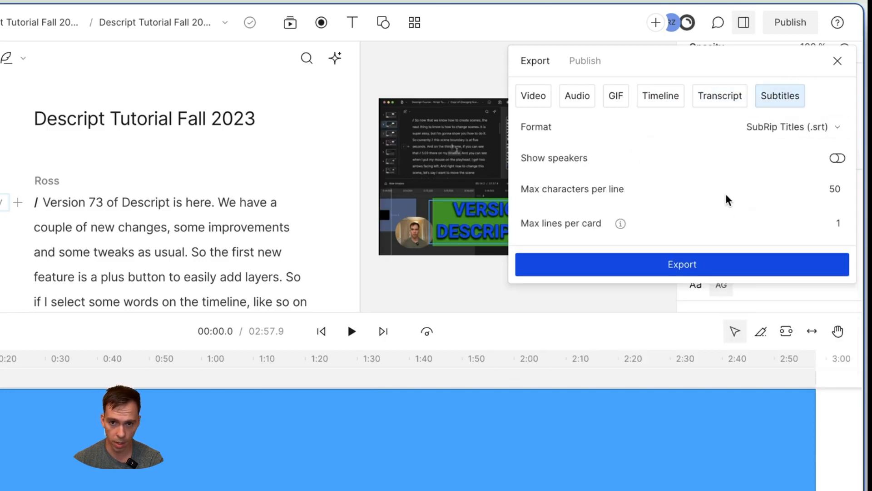
{"action": "left_click", "coordinate": [816, 125]}
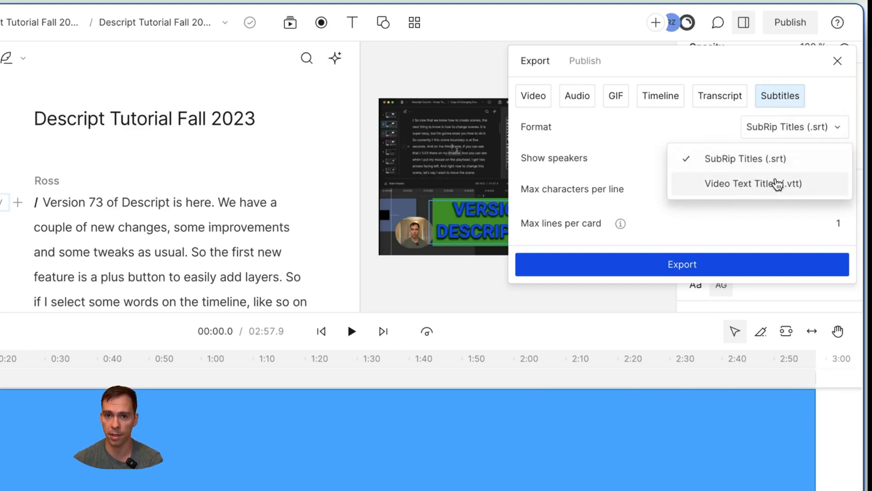
{"action": "left_click", "coordinate": [791, 127]}
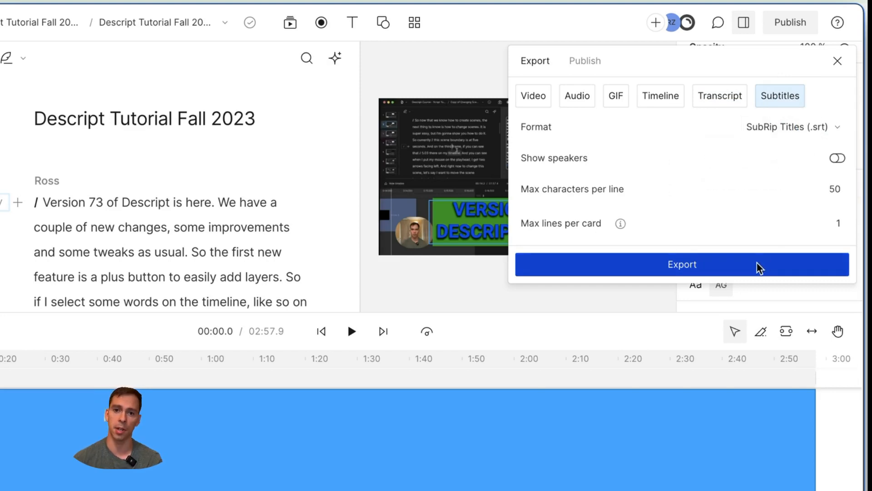